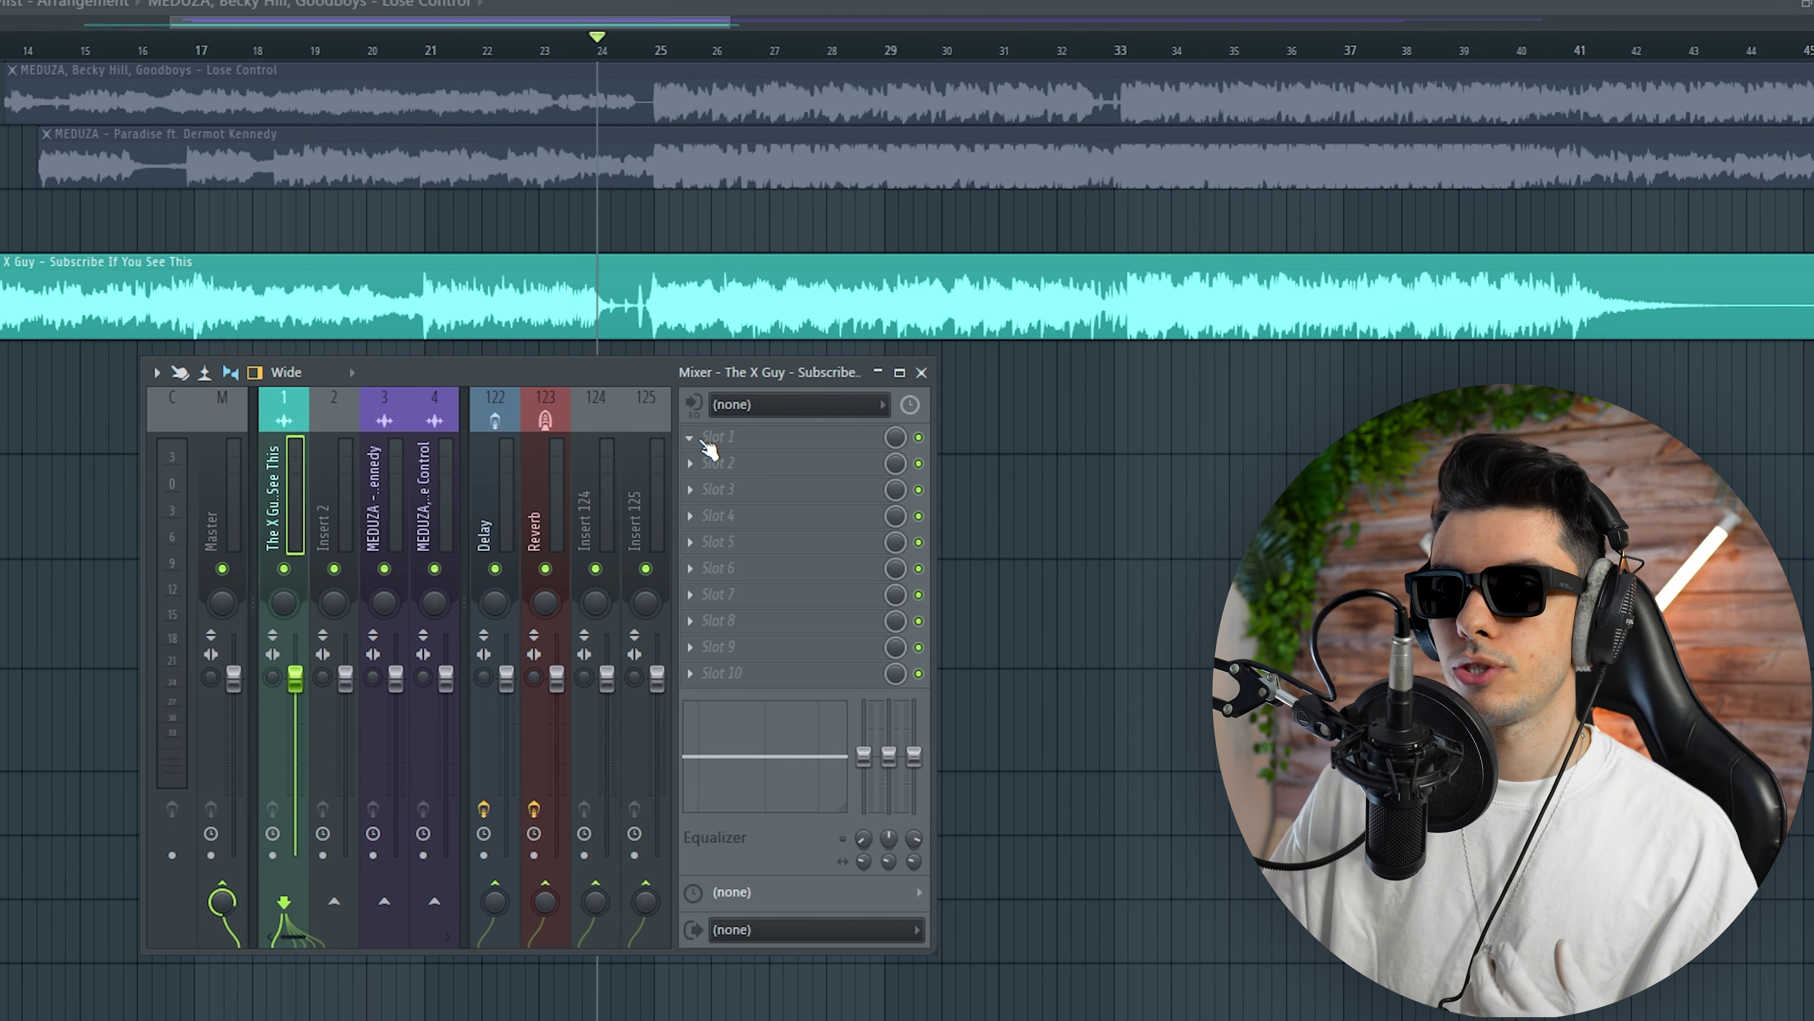
Add Fruity Balance to the song's first effect slot and lower its volume to -3.1 dB while the song plays
{"action": "left_click", "coordinate": [700, 443]}
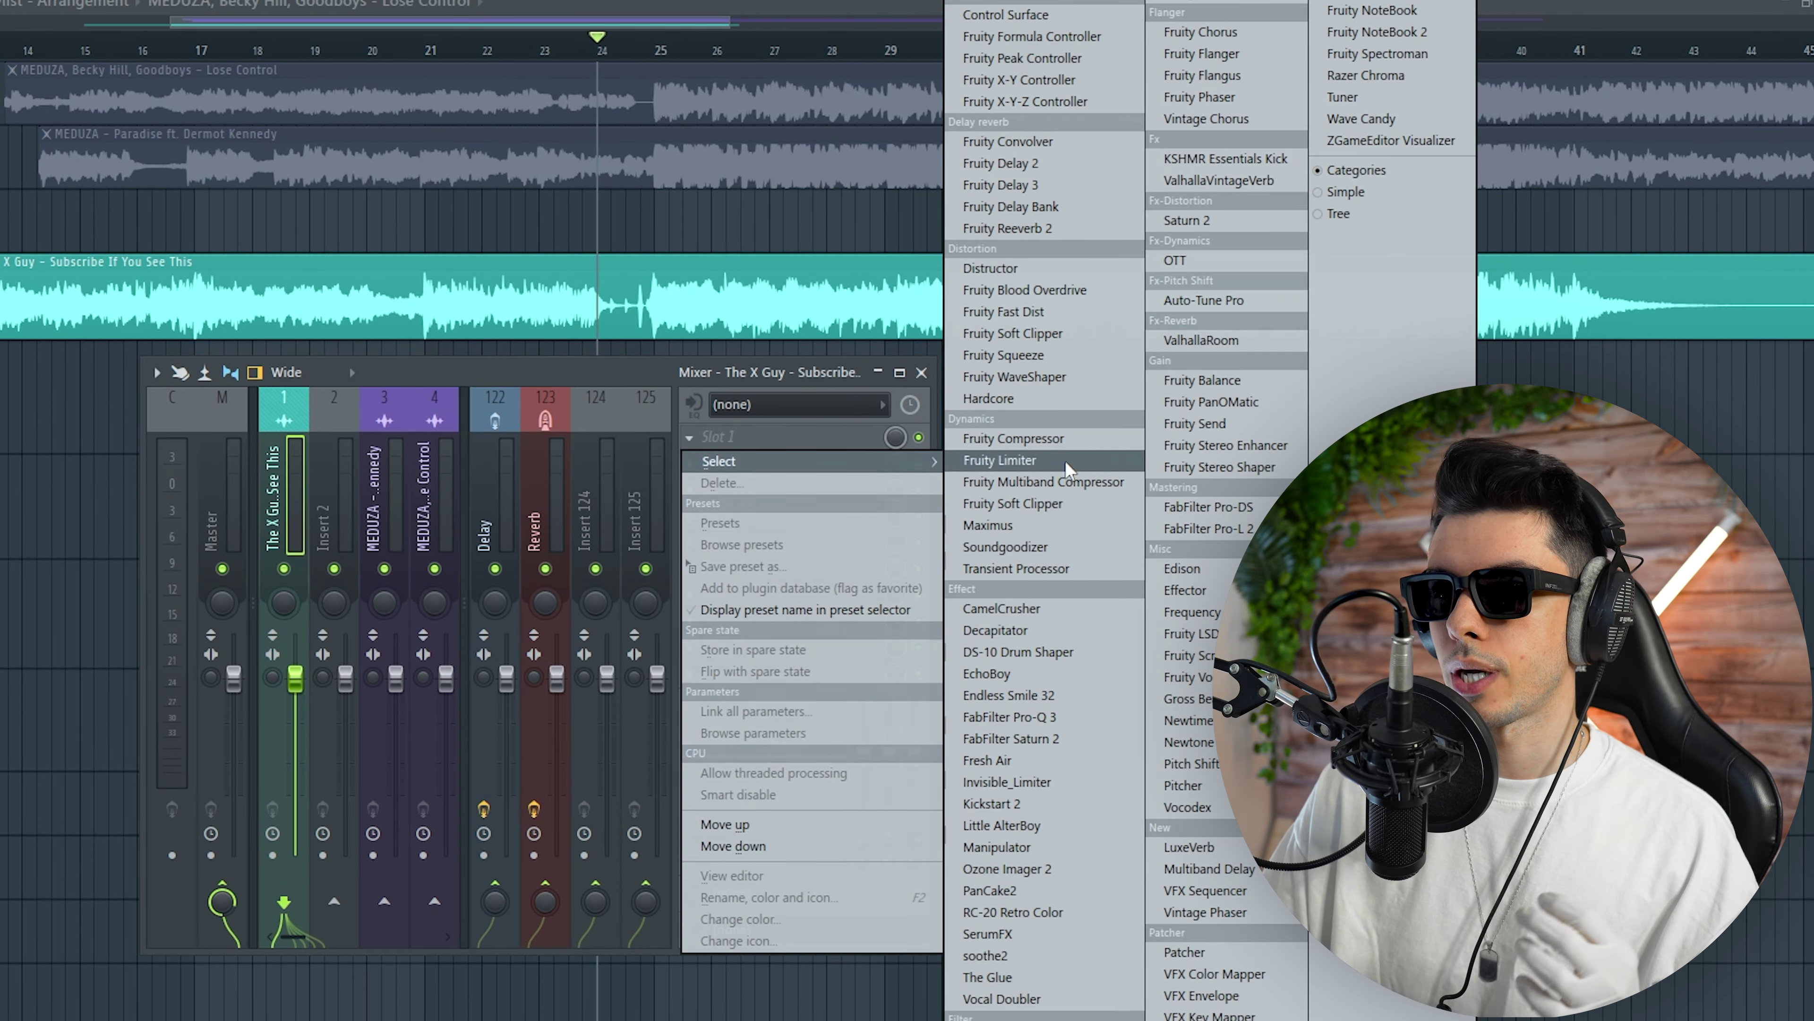
{"action": "left_click", "coordinate": [1202, 379]}
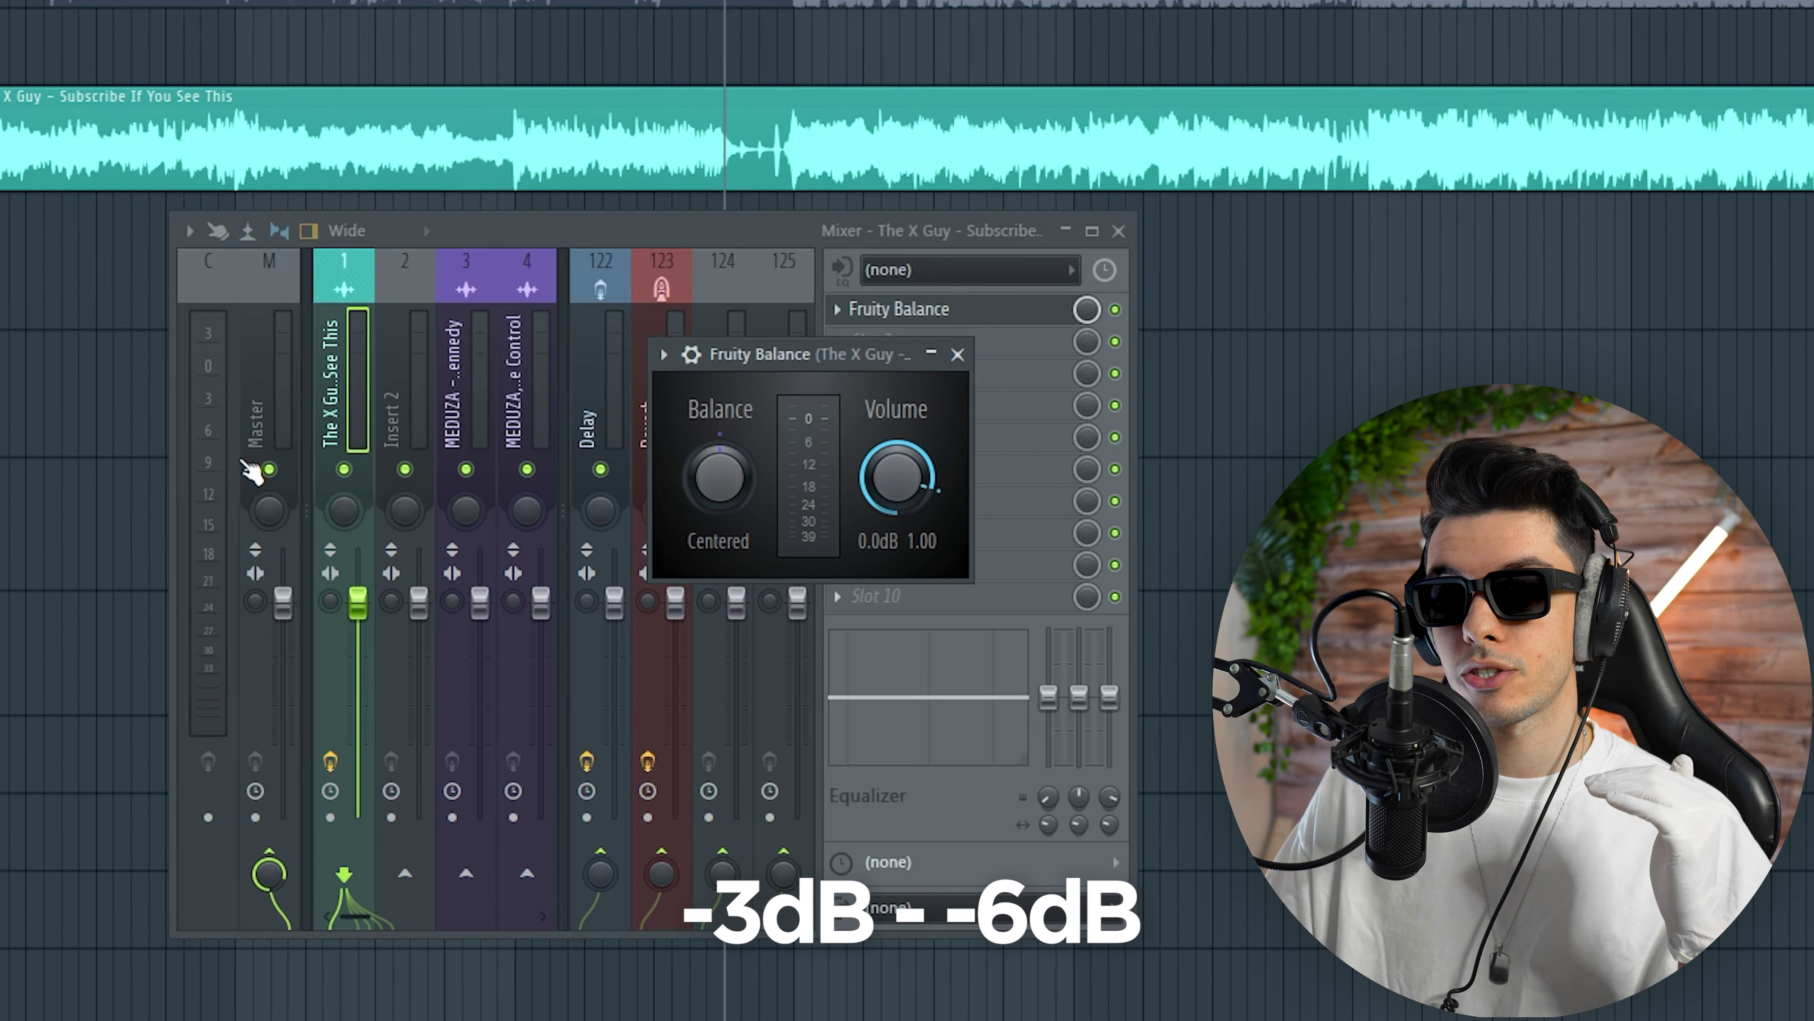
{"action": "key", "text": "space"}
{"action": "scroll", "coordinate": [901, 472], "scroll_direction": "down", "scroll_amount": 4}
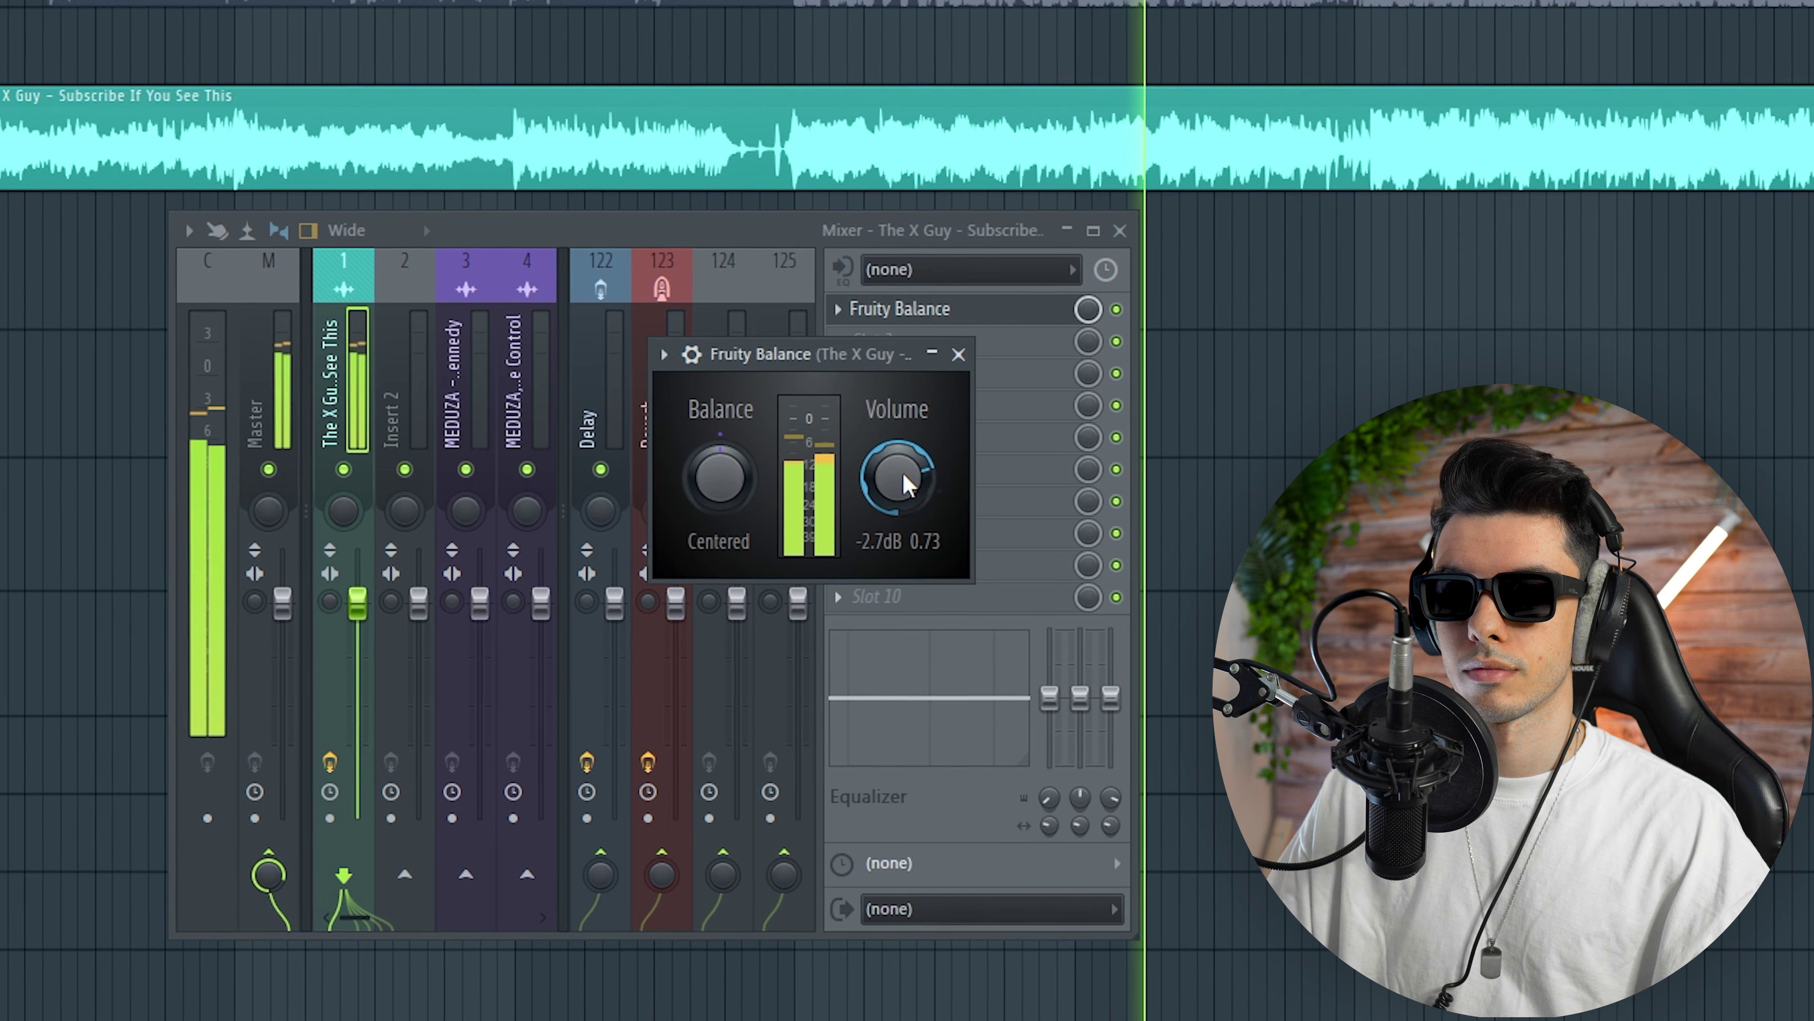
{"action": "left_click_drag", "start_coordinate": [903, 473], "coordinate": [903, 483]}
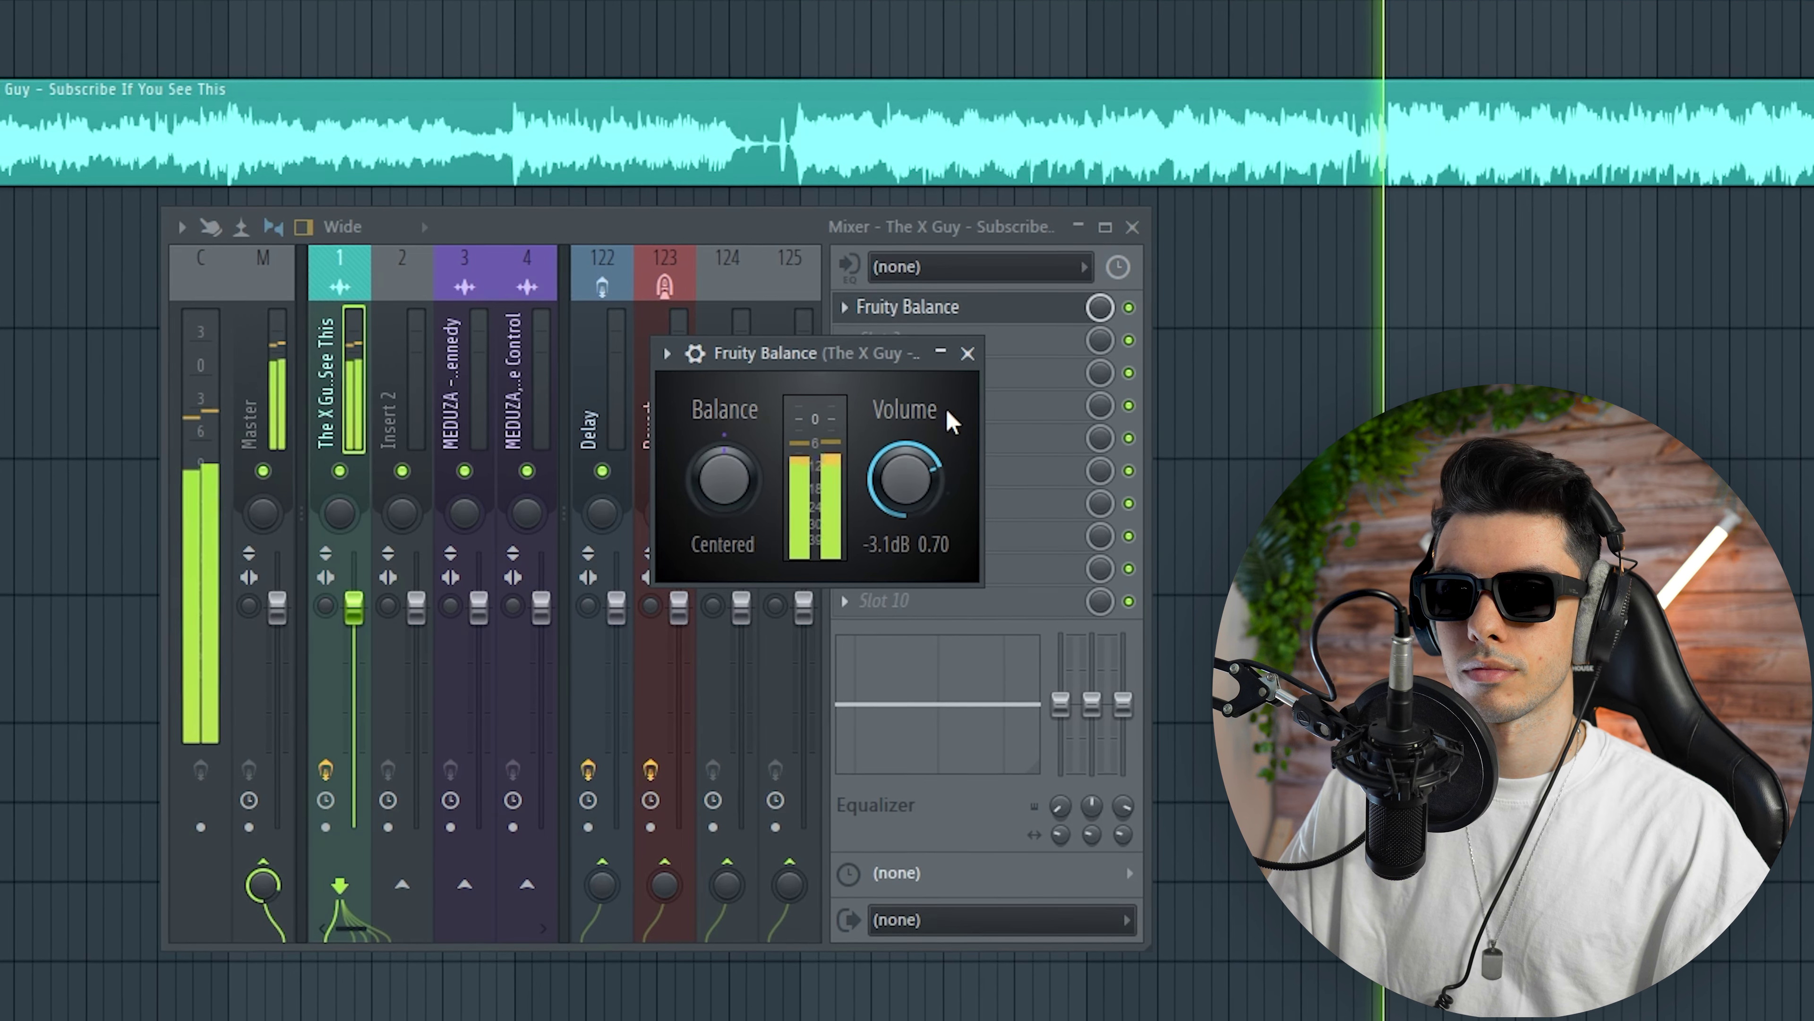
{"action": "key", "text": "Escape"}
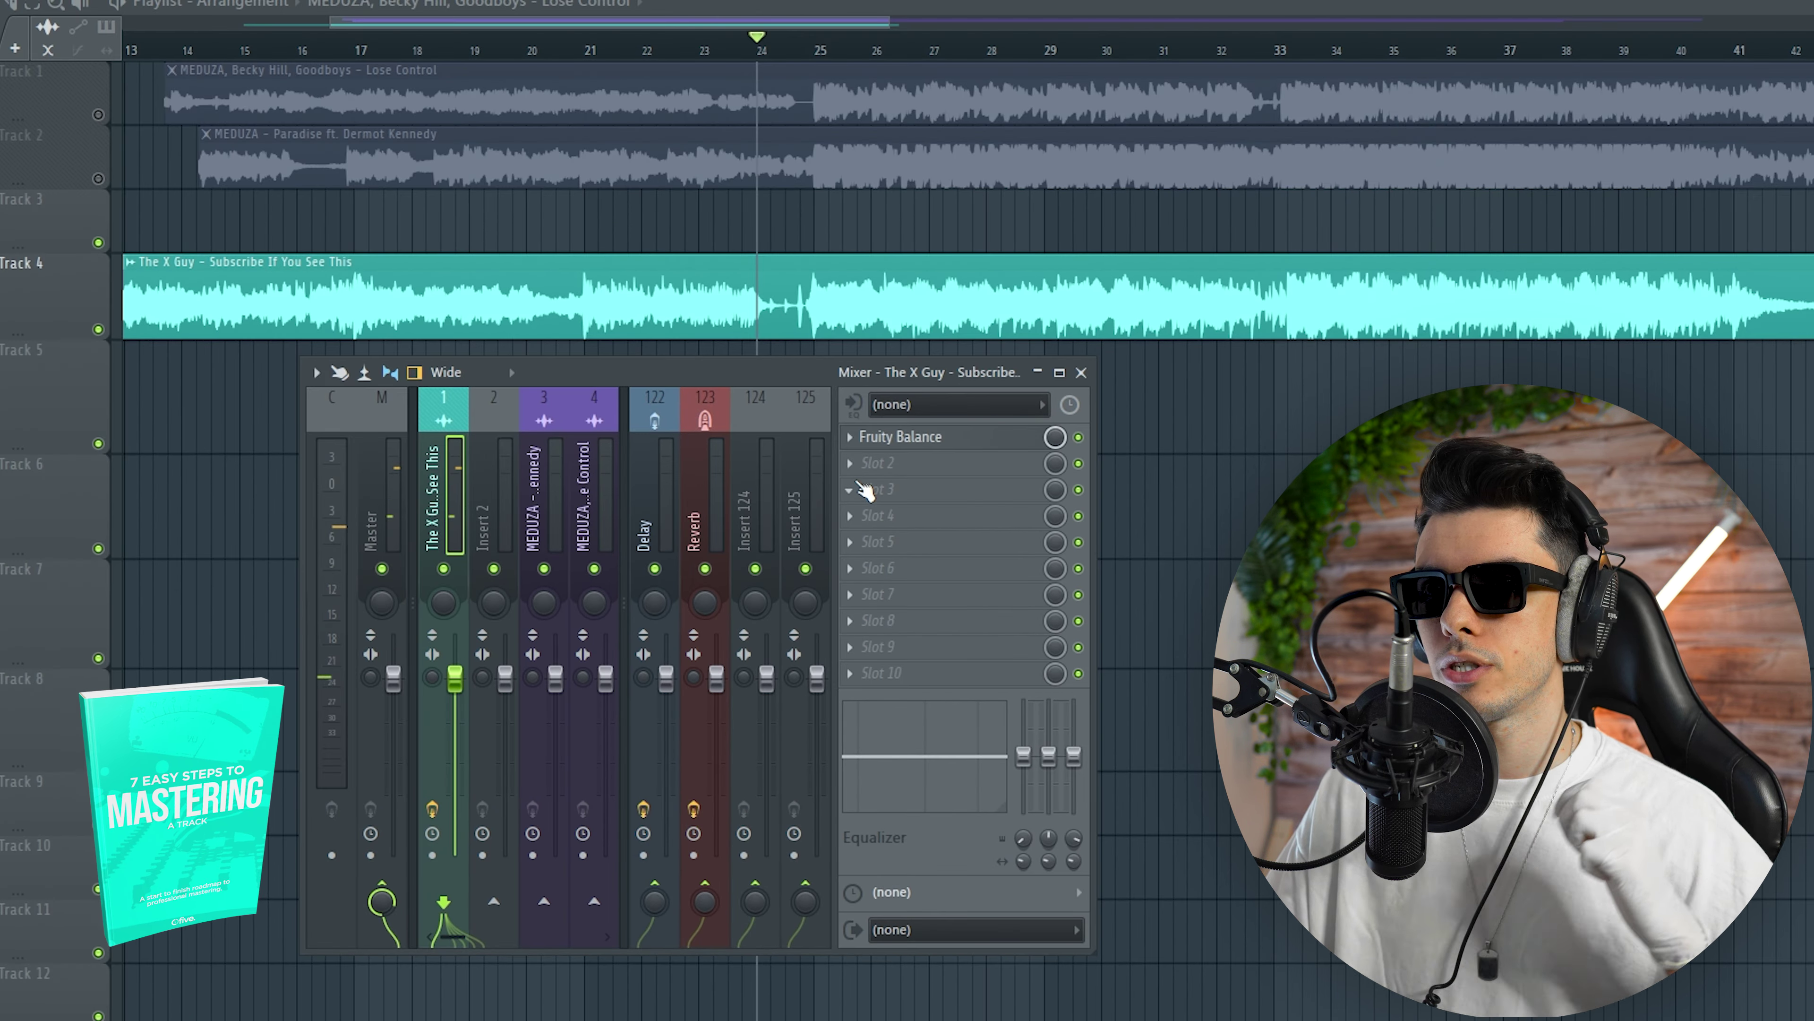
Automate the second Fruity Balance's volume over bars 21 to 26 with a gradual dip before bar 25, adjusting the point at bar 25
{"action": "key", "text": "F9"}
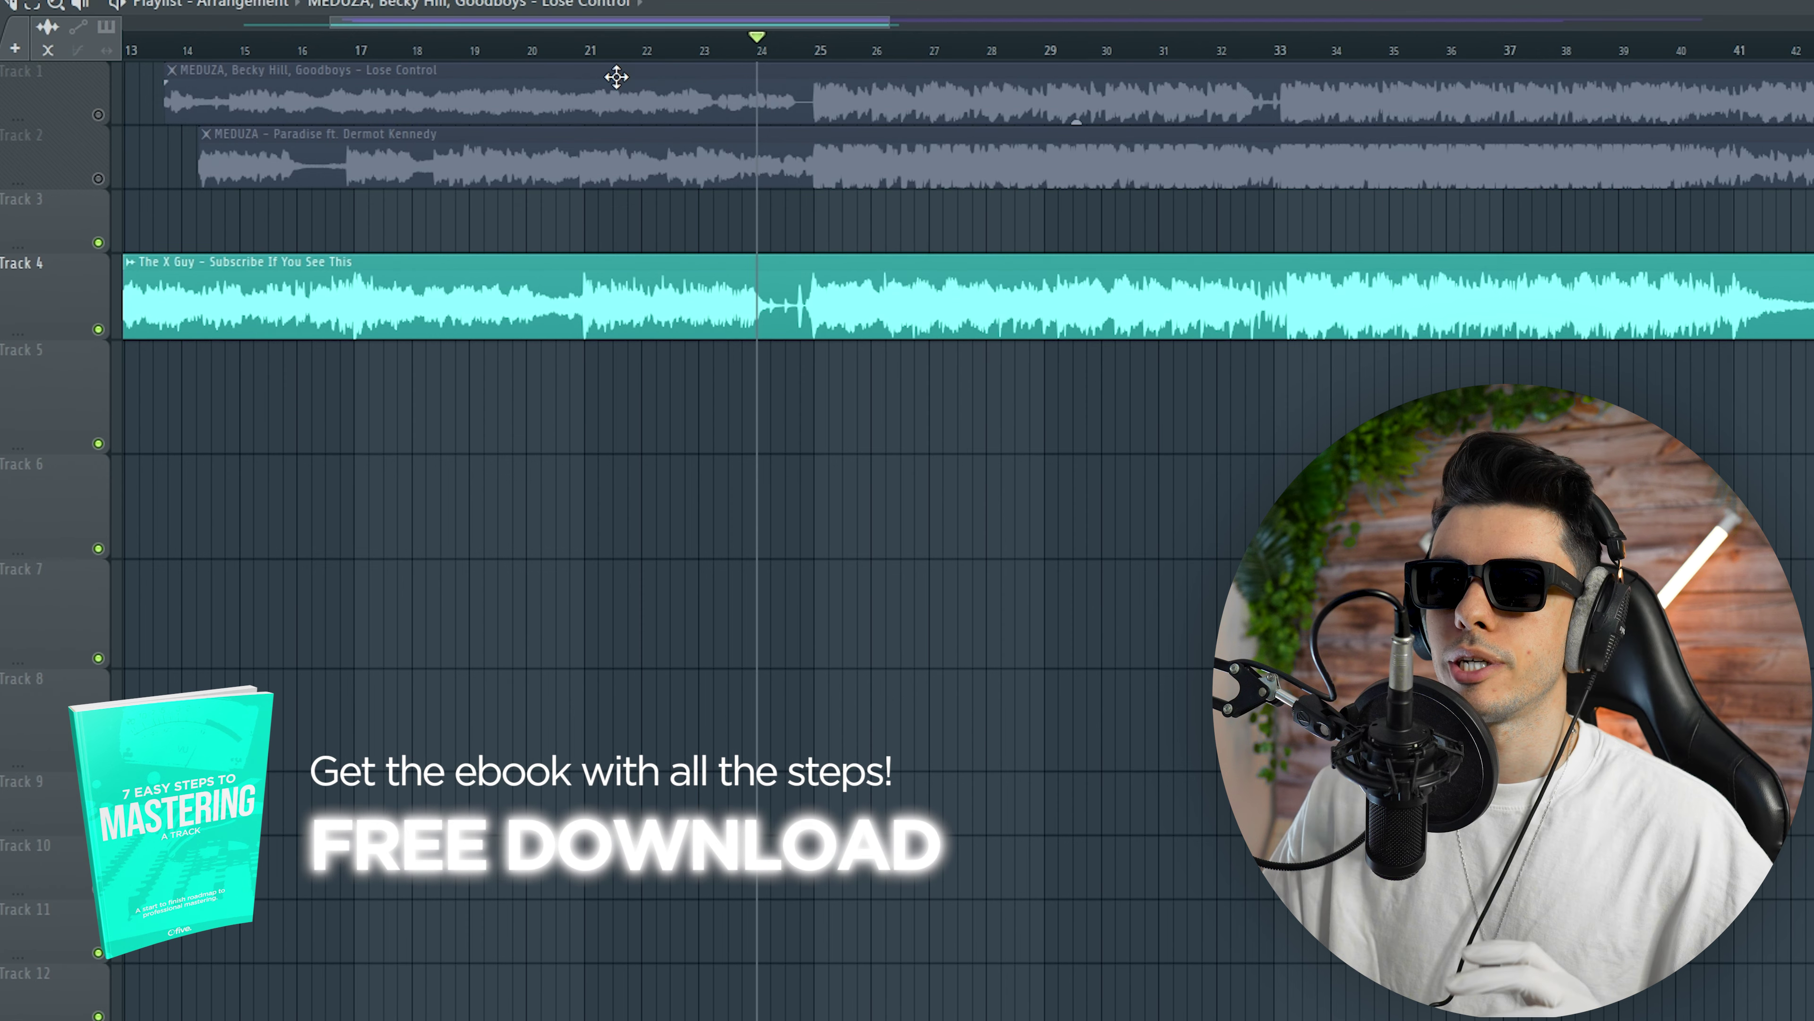
{"action": "left_click_drag", "start_coordinate": [586, 53], "coordinate": [875, 43]}
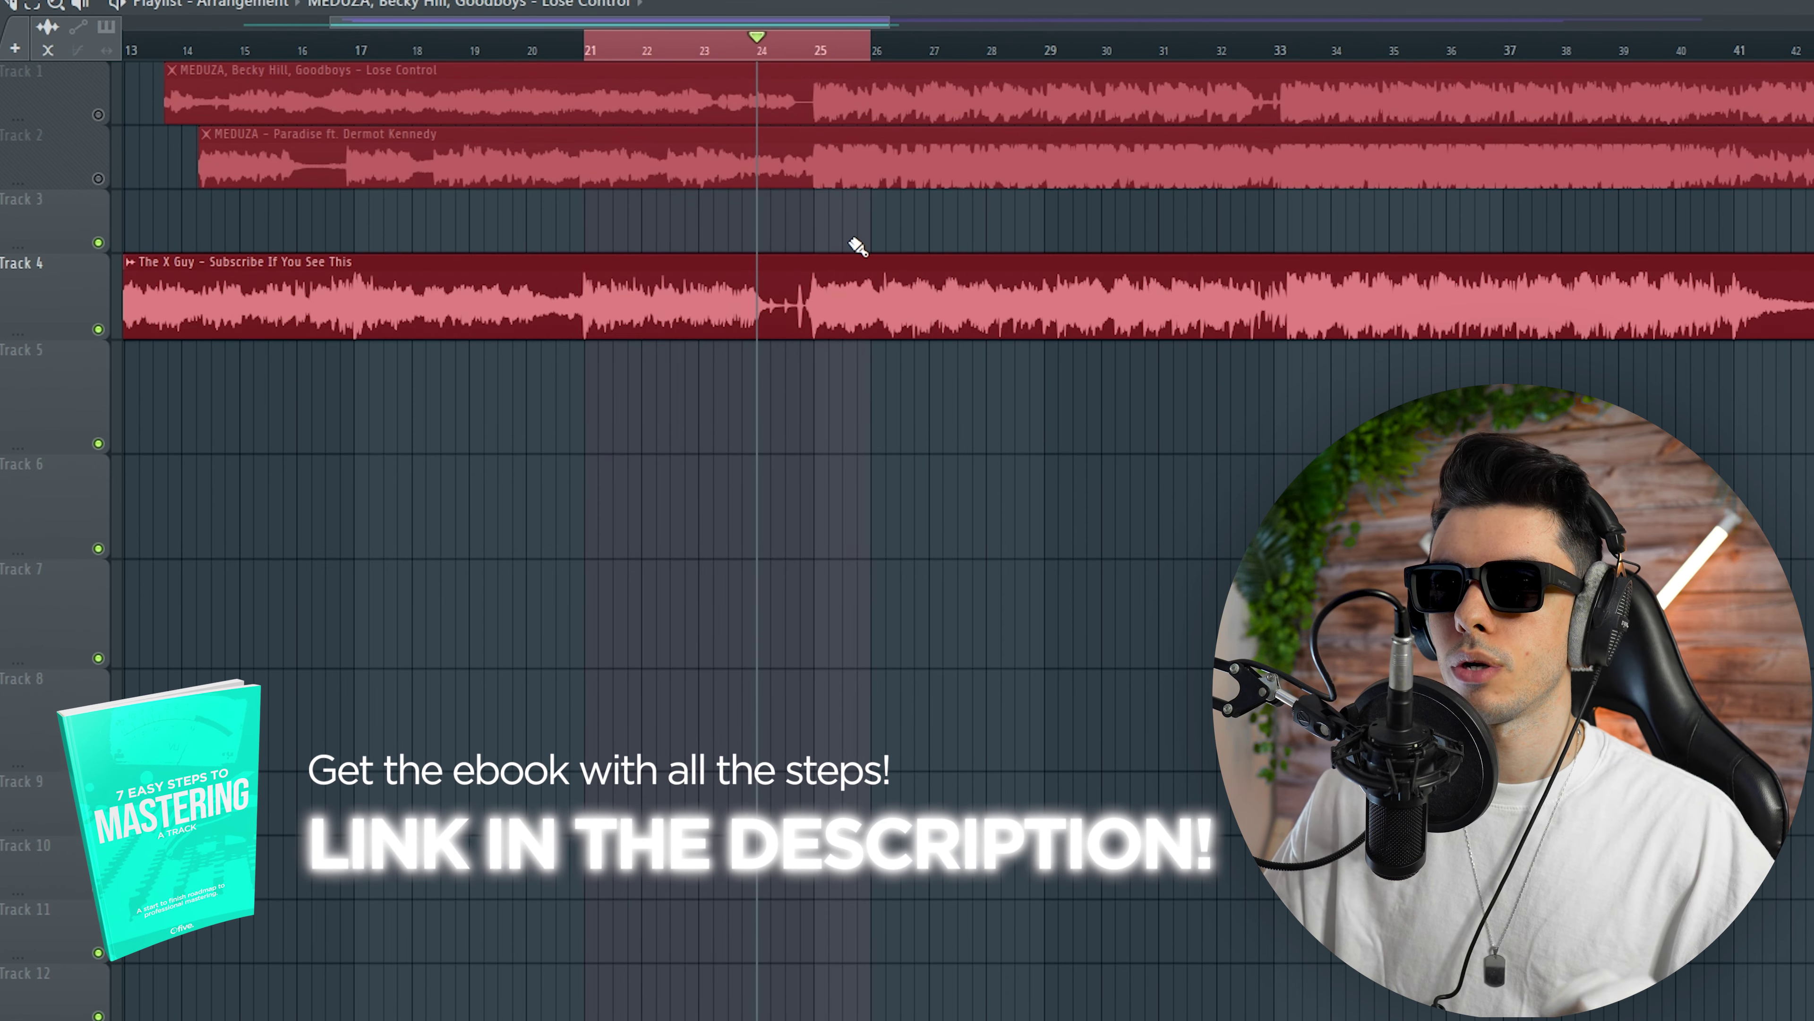
{"action": "left_click", "coordinate": [1411, 386]}
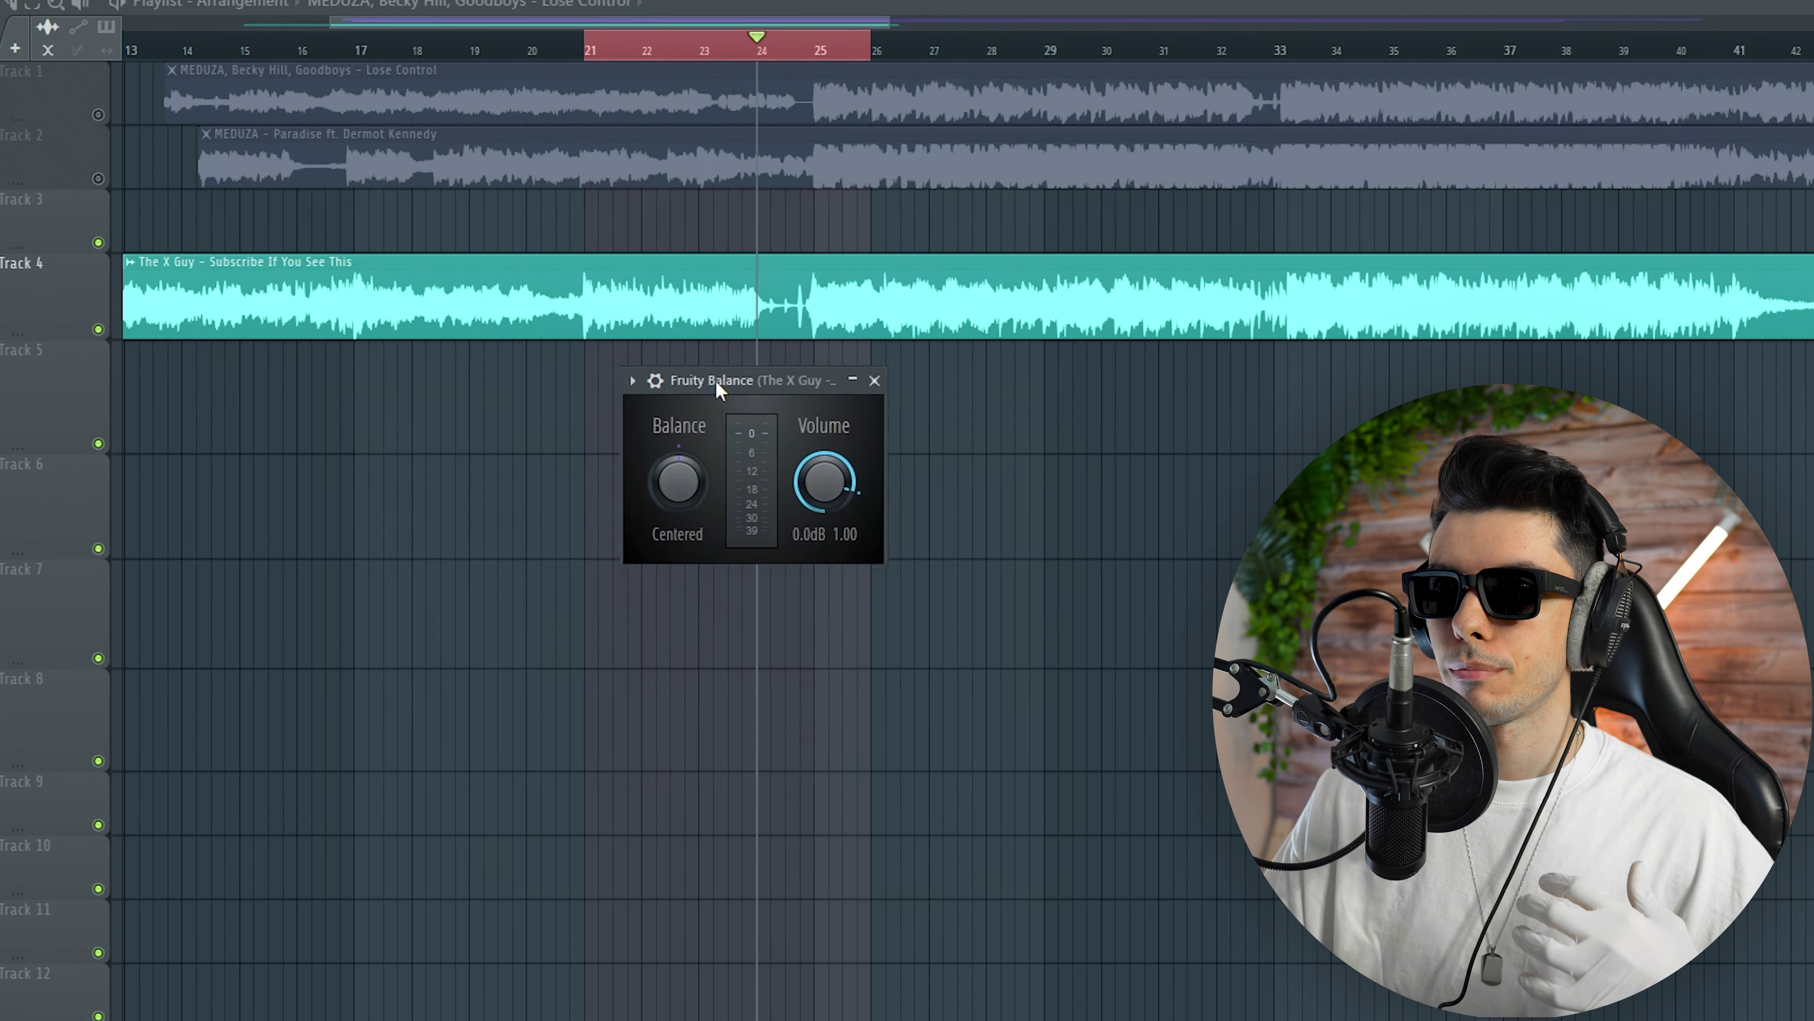
{"action": "right_click", "coordinate": [839, 498]}
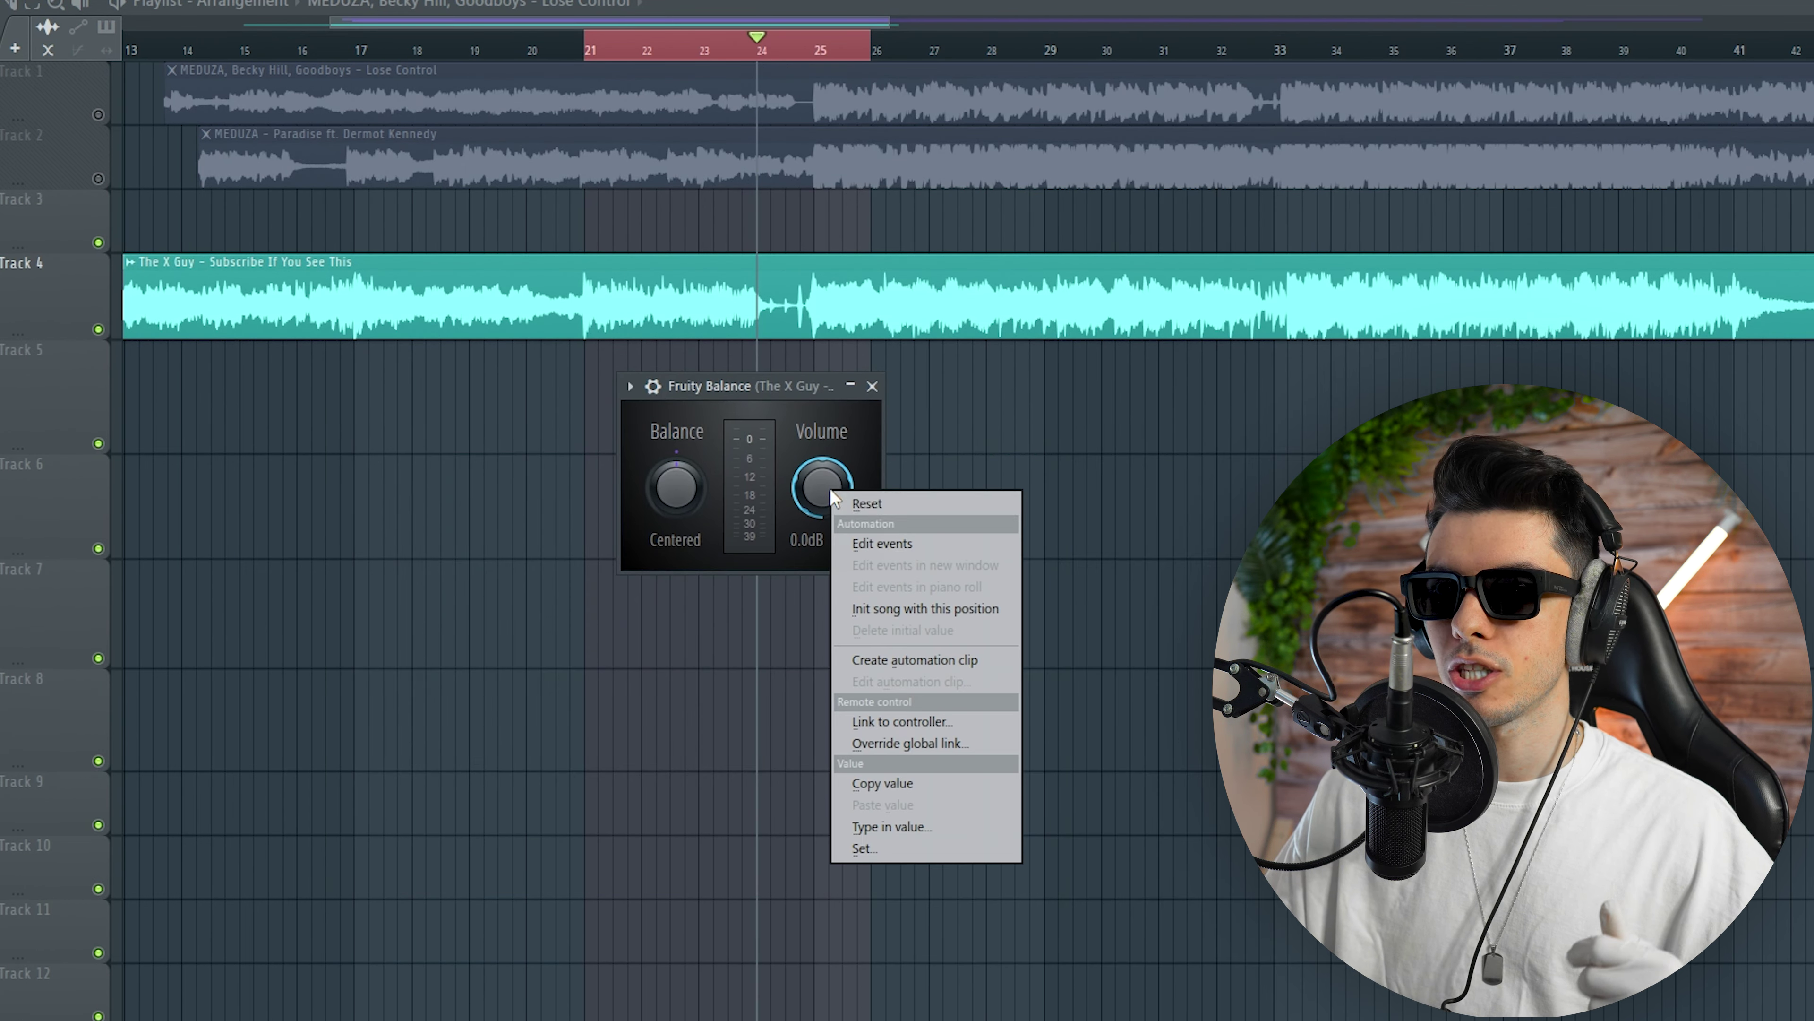
{"action": "left_click", "coordinate": [976, 549]}
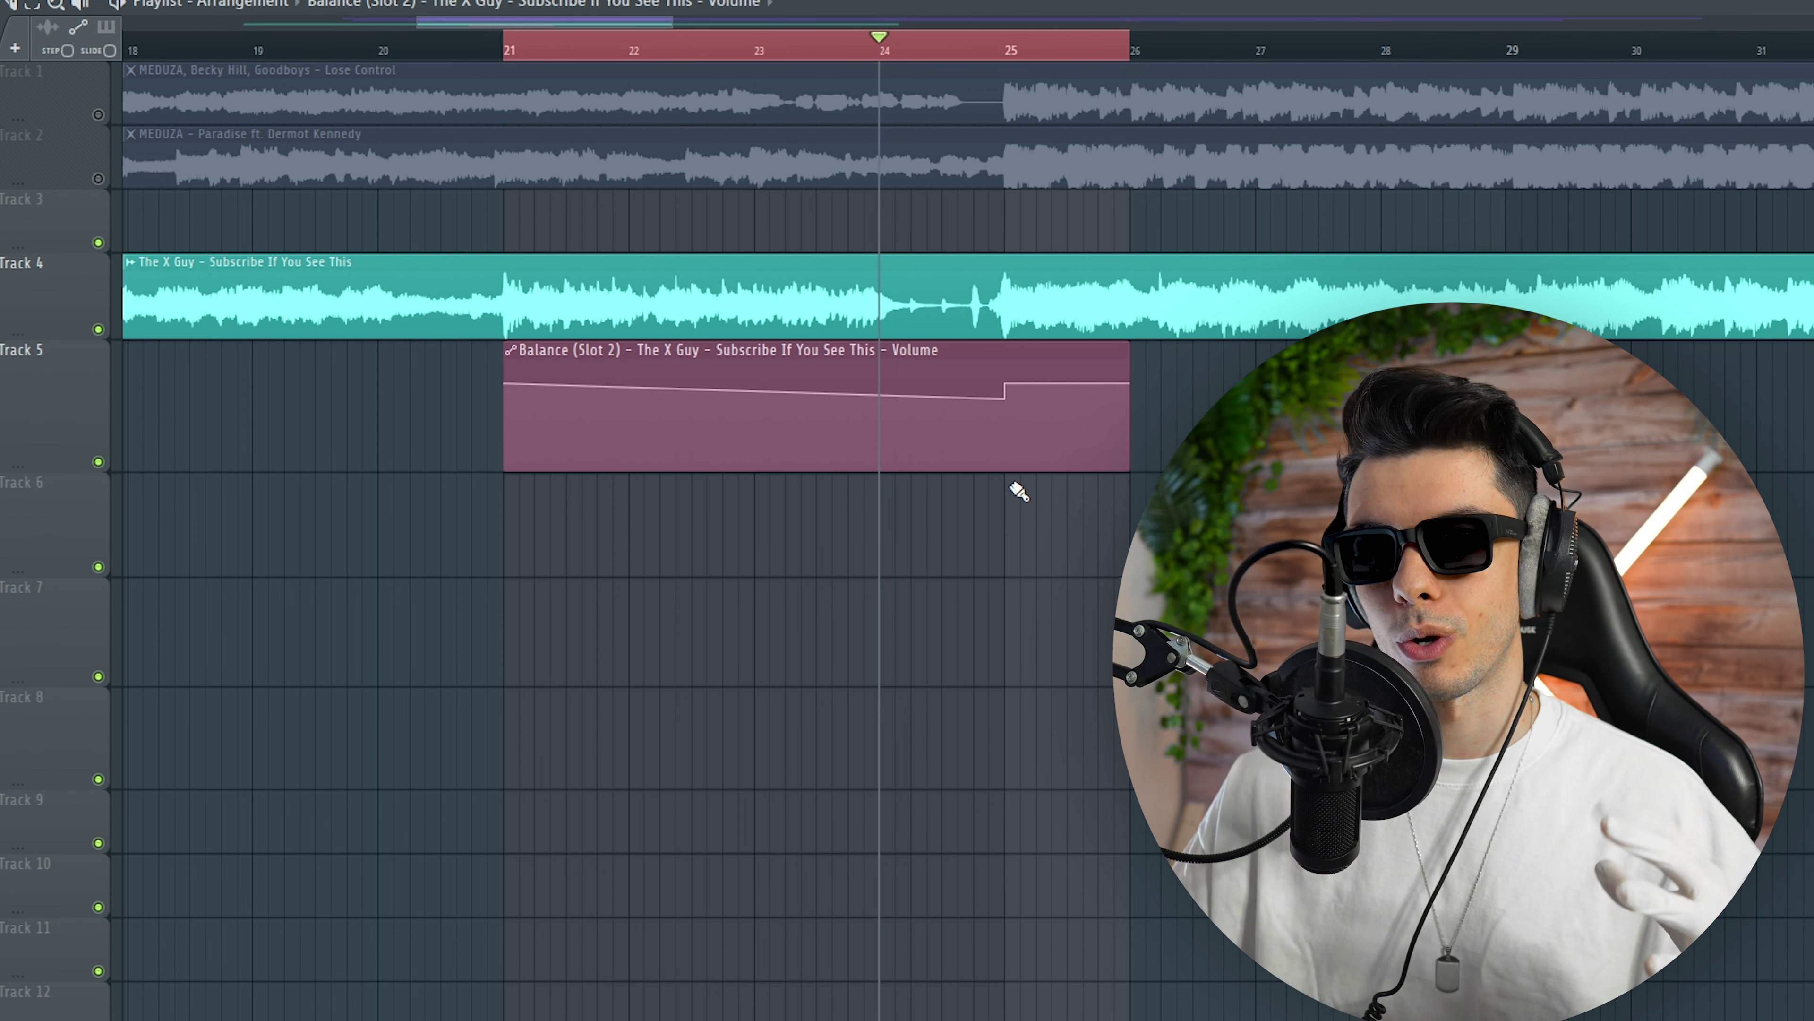
{"action": "key", "text": "space"}
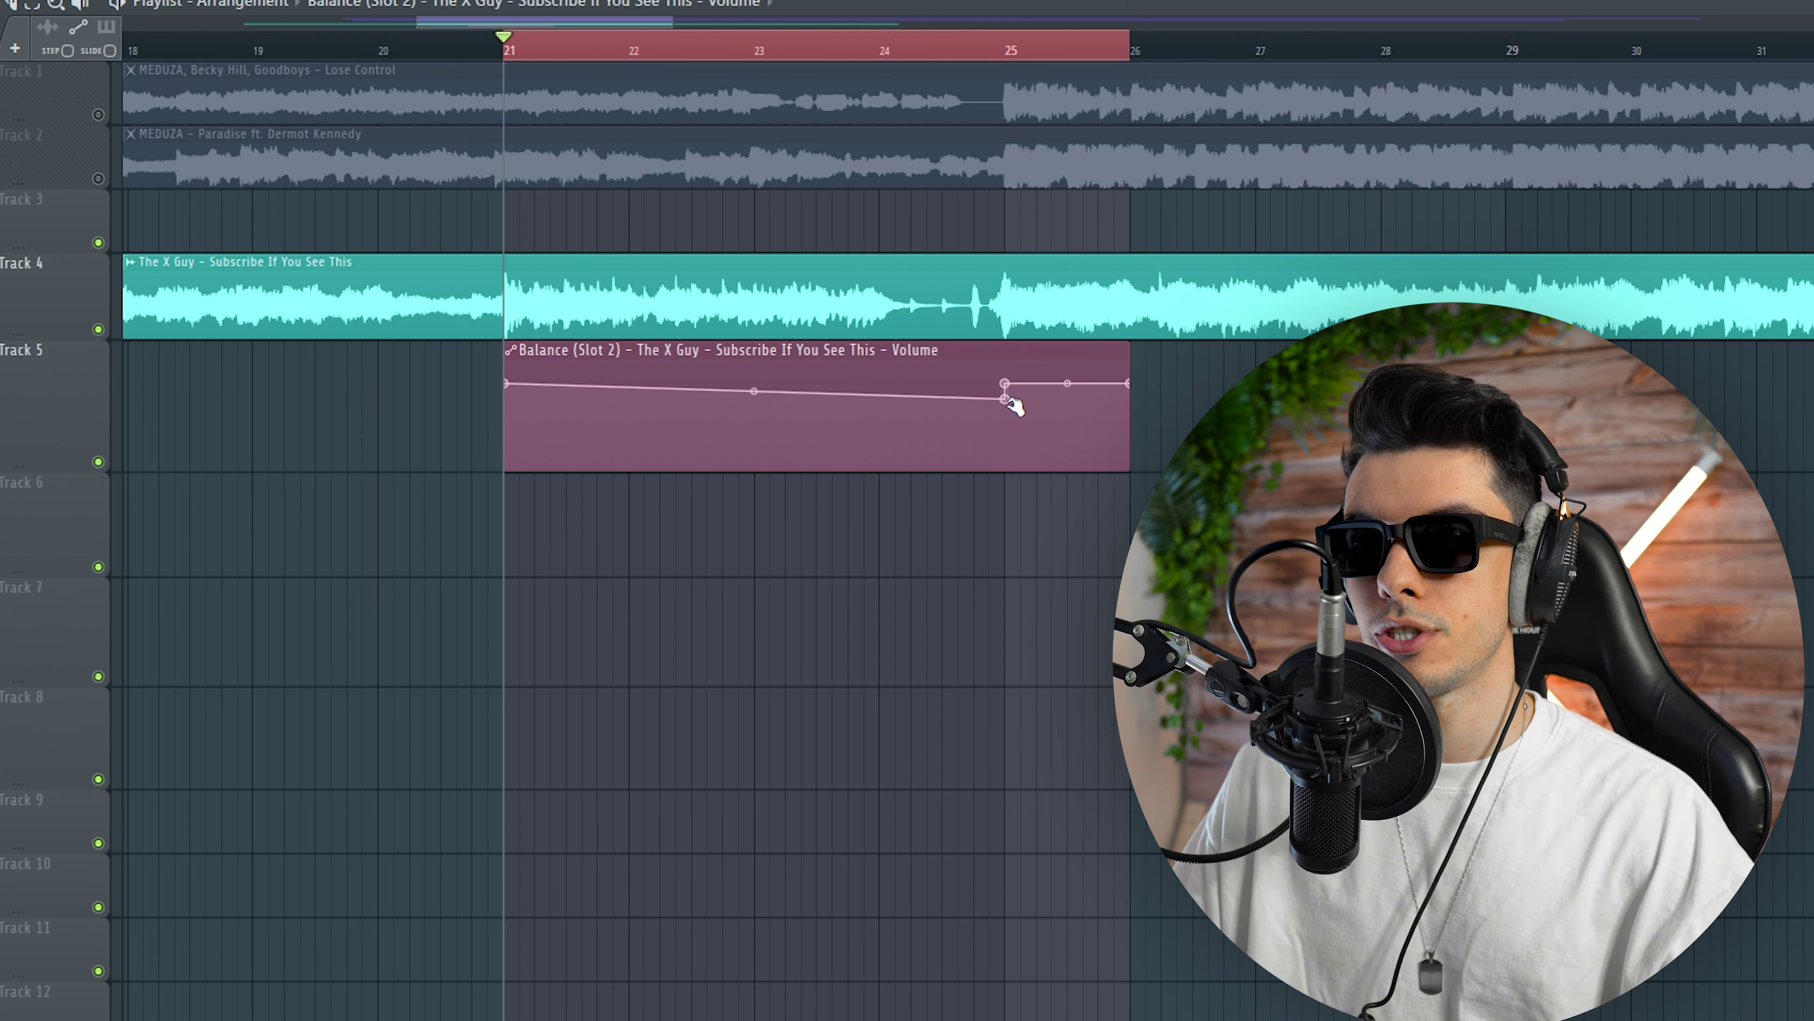
{"action": "left_click_drag", "start_coordinate": [1015, 406], "coordinate": [1021, 392]}
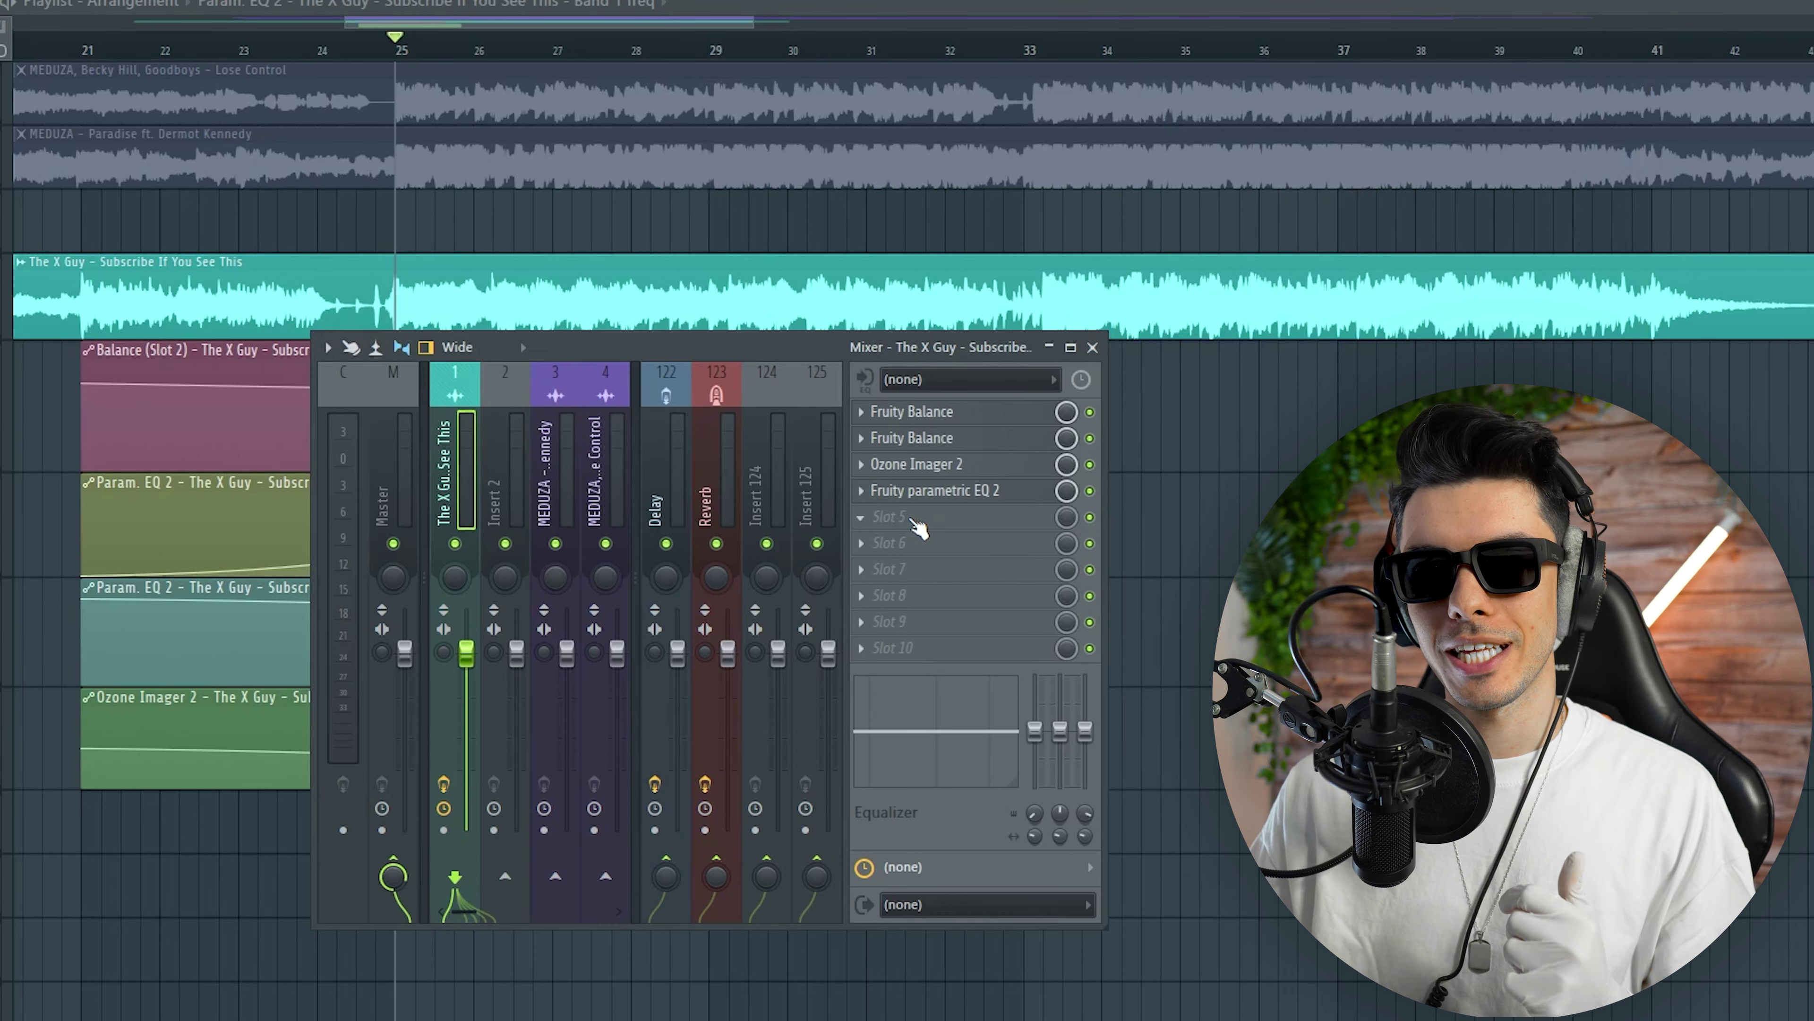
Load OTT in the fifth effect slot and adjust its Depth from 0 % upward while the drop plays
{"action": "left_click", "coordinate": [913, 521]}
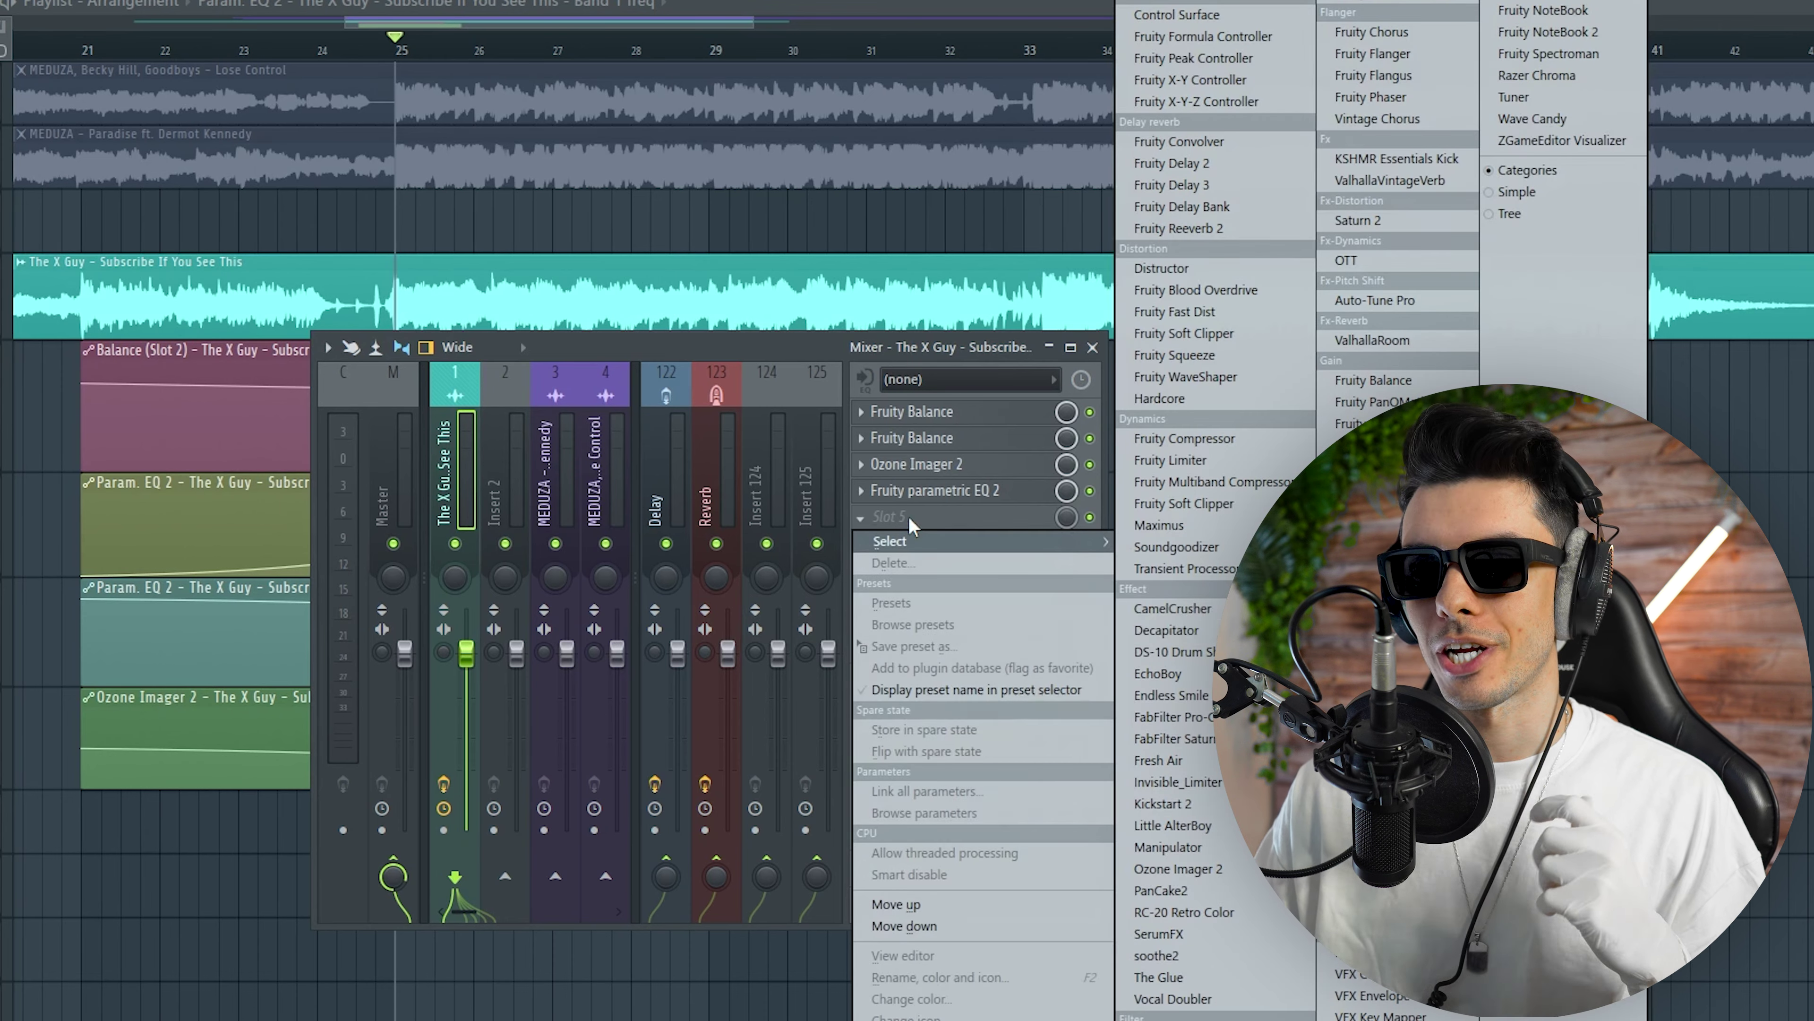
{"action": "left_click", "coordinate": [1385, 262]}
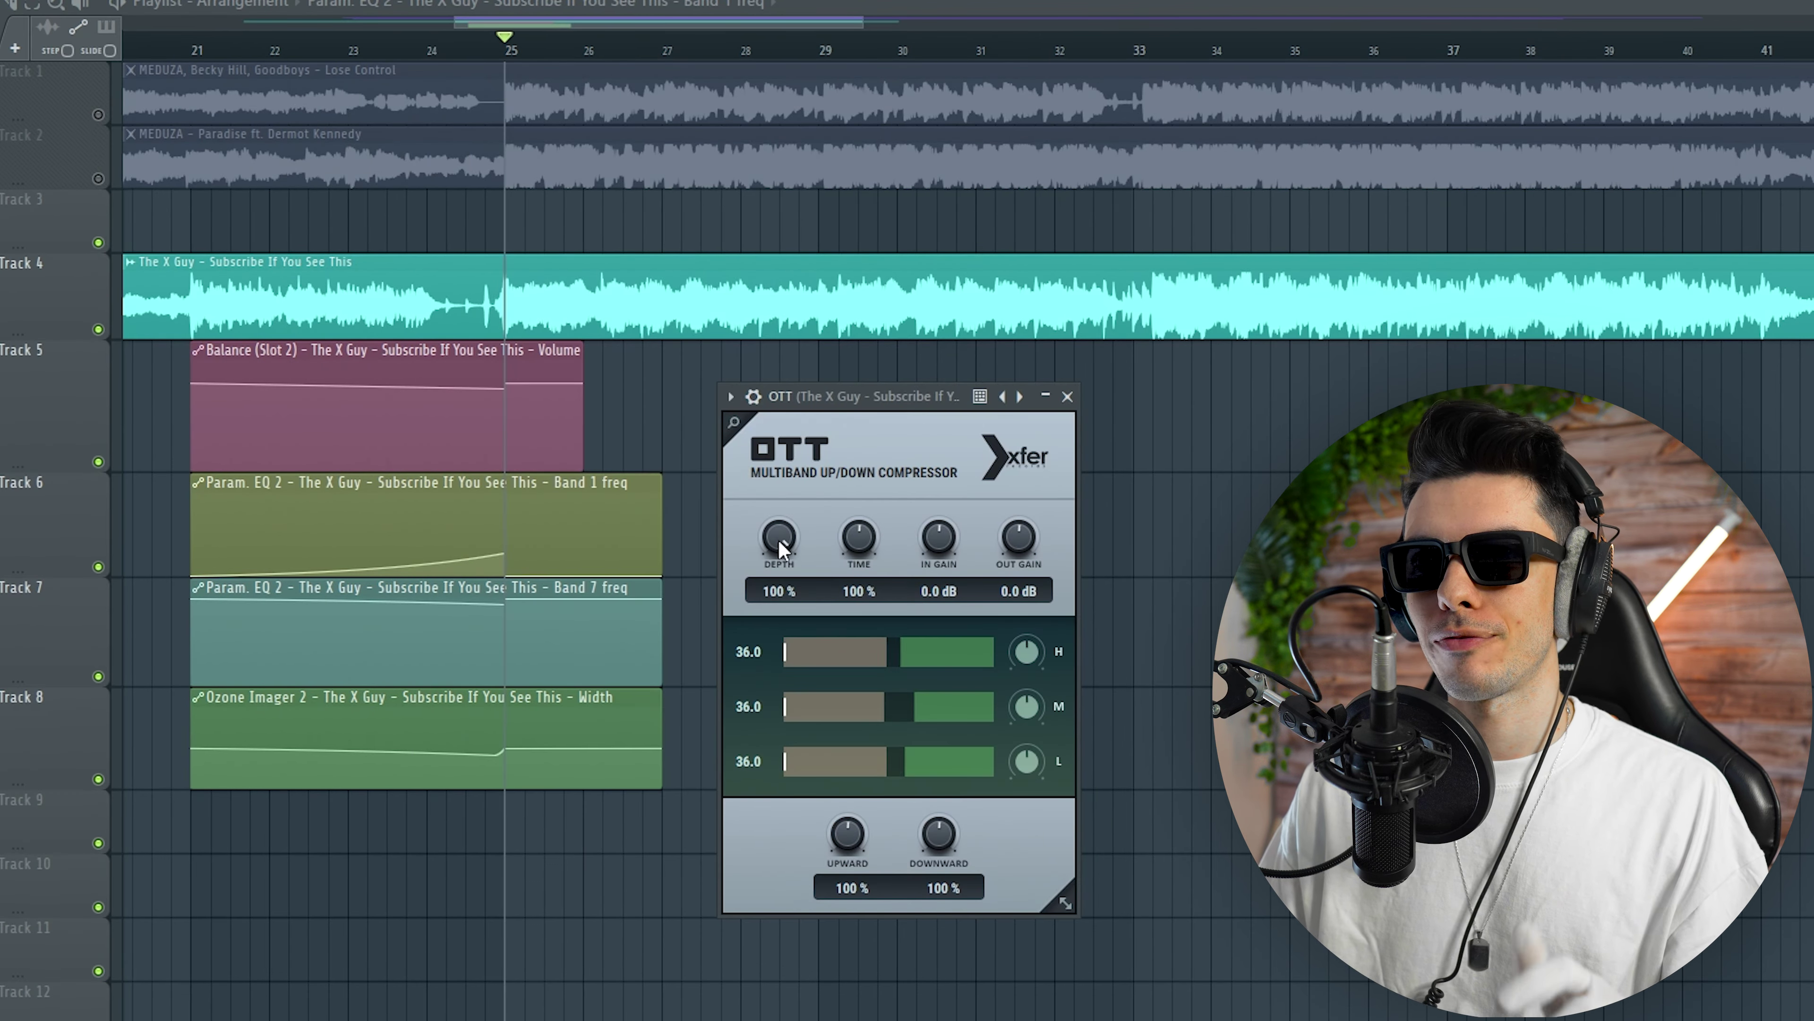
{"action": "key", "text": "space"}
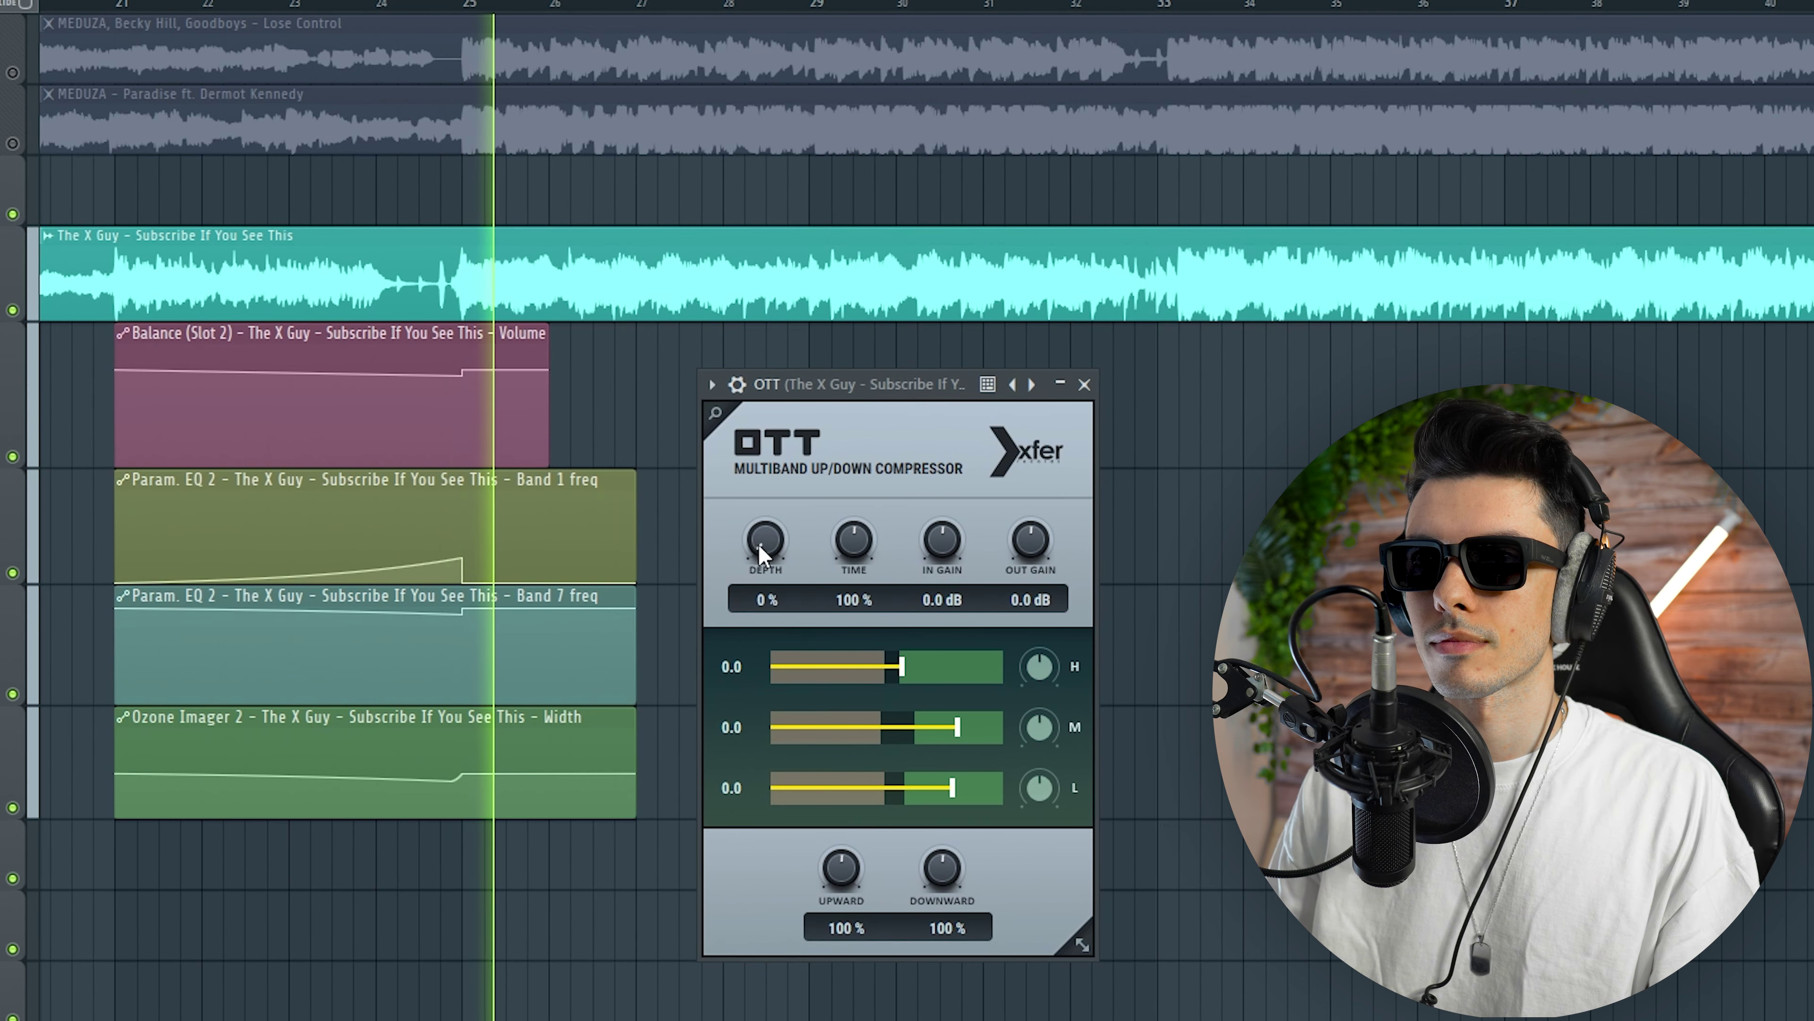
{"action": "mouse_move", "coordinate": [778, 542]}
{"action": "left_mouse_down"}
{"action": "mouse_move", "coordinate": [793, 464]}
{"action": "mouse_move", "coordinate": [773, 539]}
{"action": "left_mouse_up"}
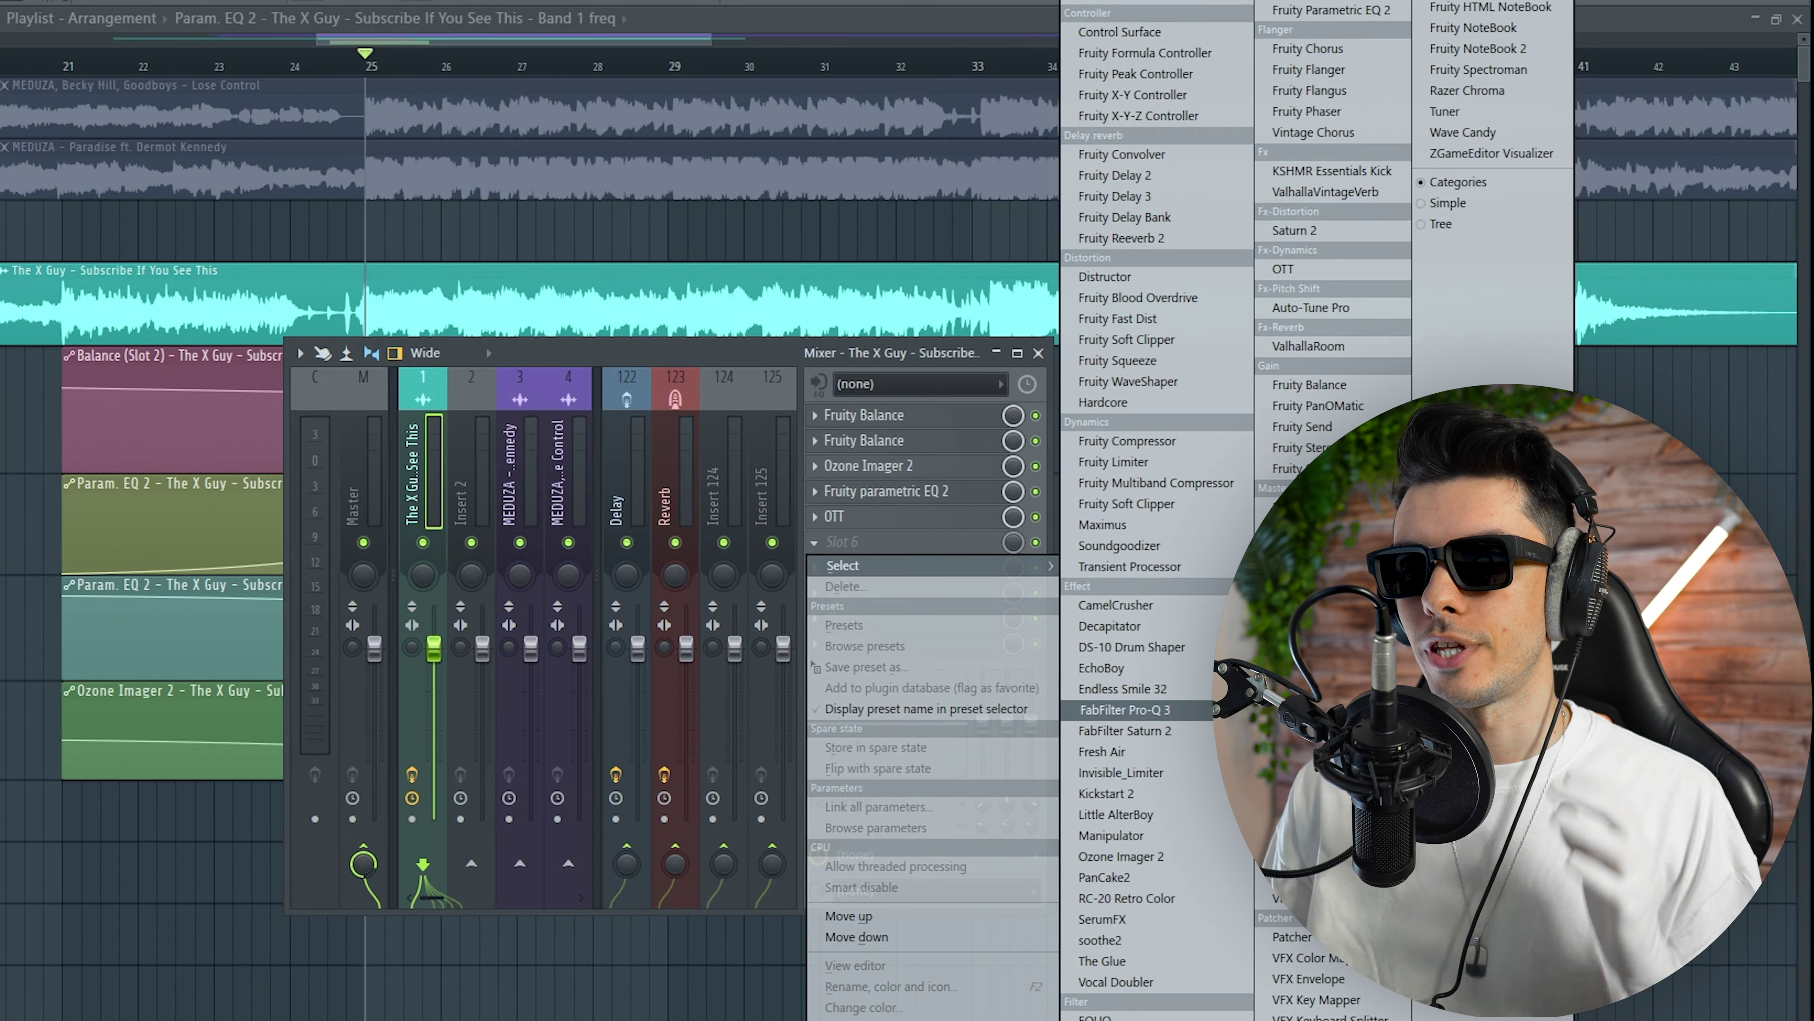
Add FabFilter Pro-Q 3 to the sixth effect slot and set its 30000 Hz high cut's slope to 96 dB/oct
{"action": "left_click", "coordinate": [1125, 710]}
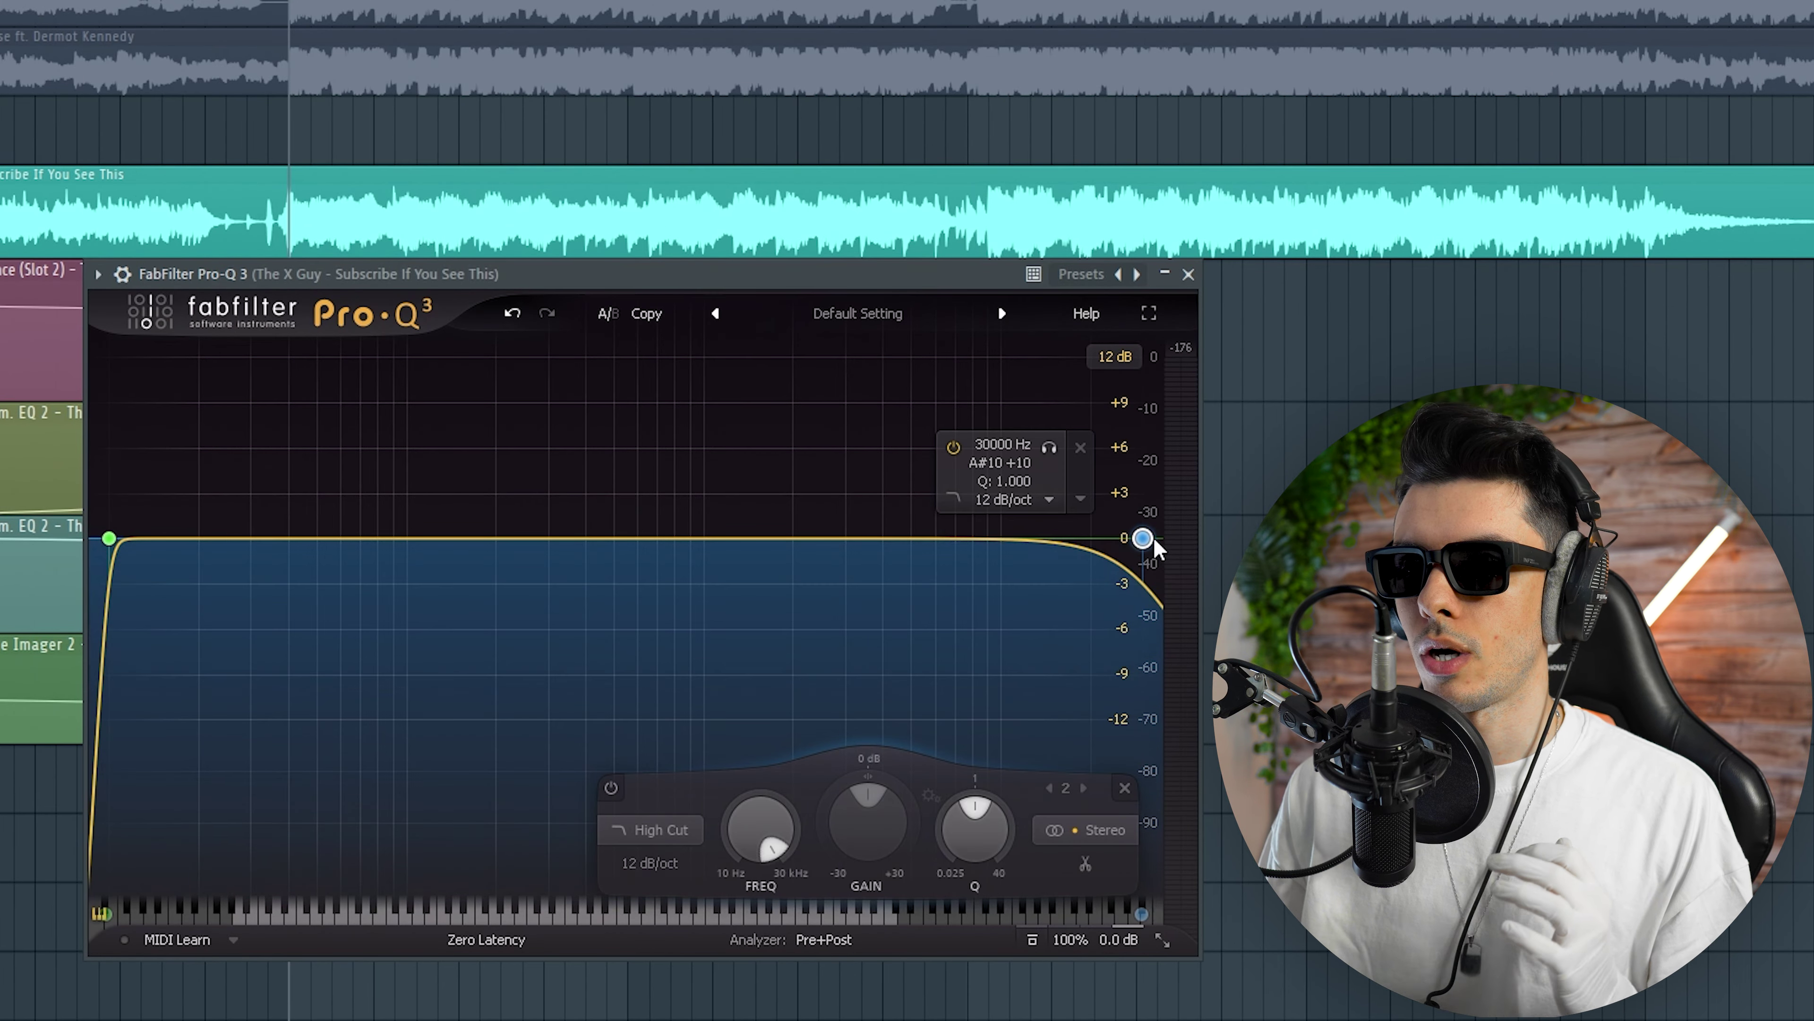
{"action": "scroll", "coordinate": [1143, 538], "scroll_direction": "up", "scroll_amount": 8}
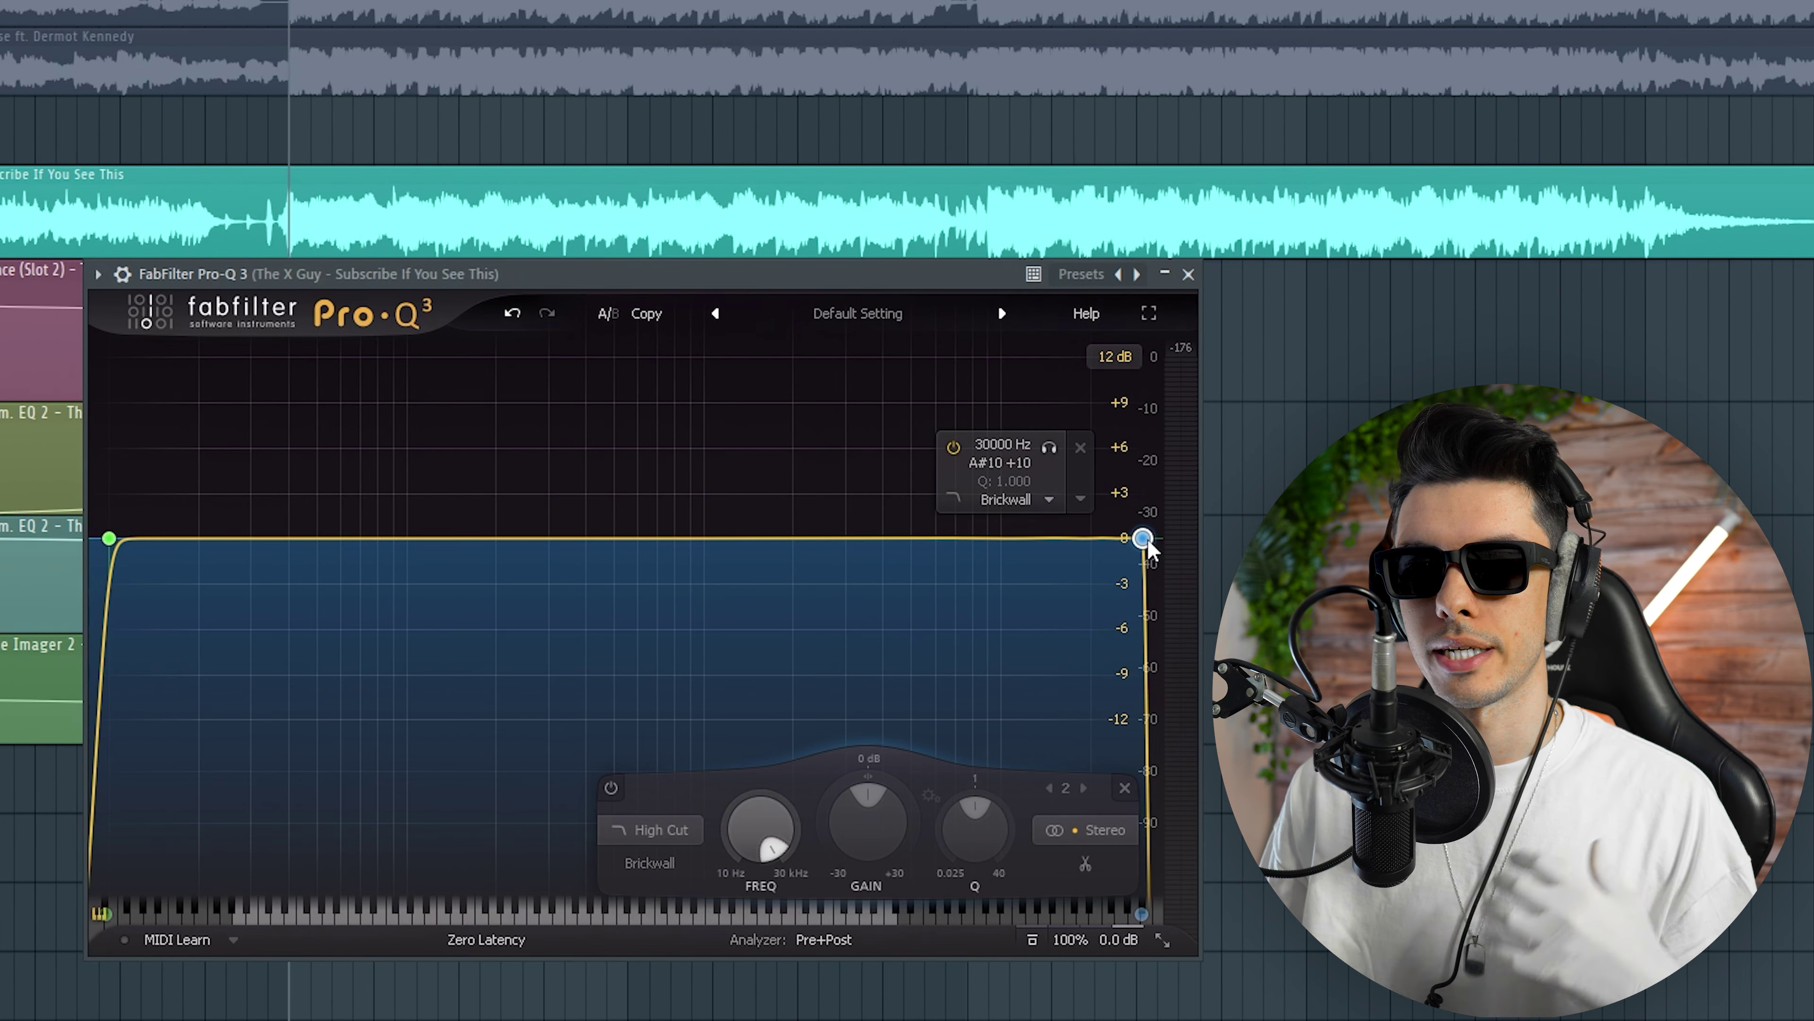
{"action": "scroll", "coordinate": [1146, 545], "scroll_direction": "down", "scroll_amount": 1}
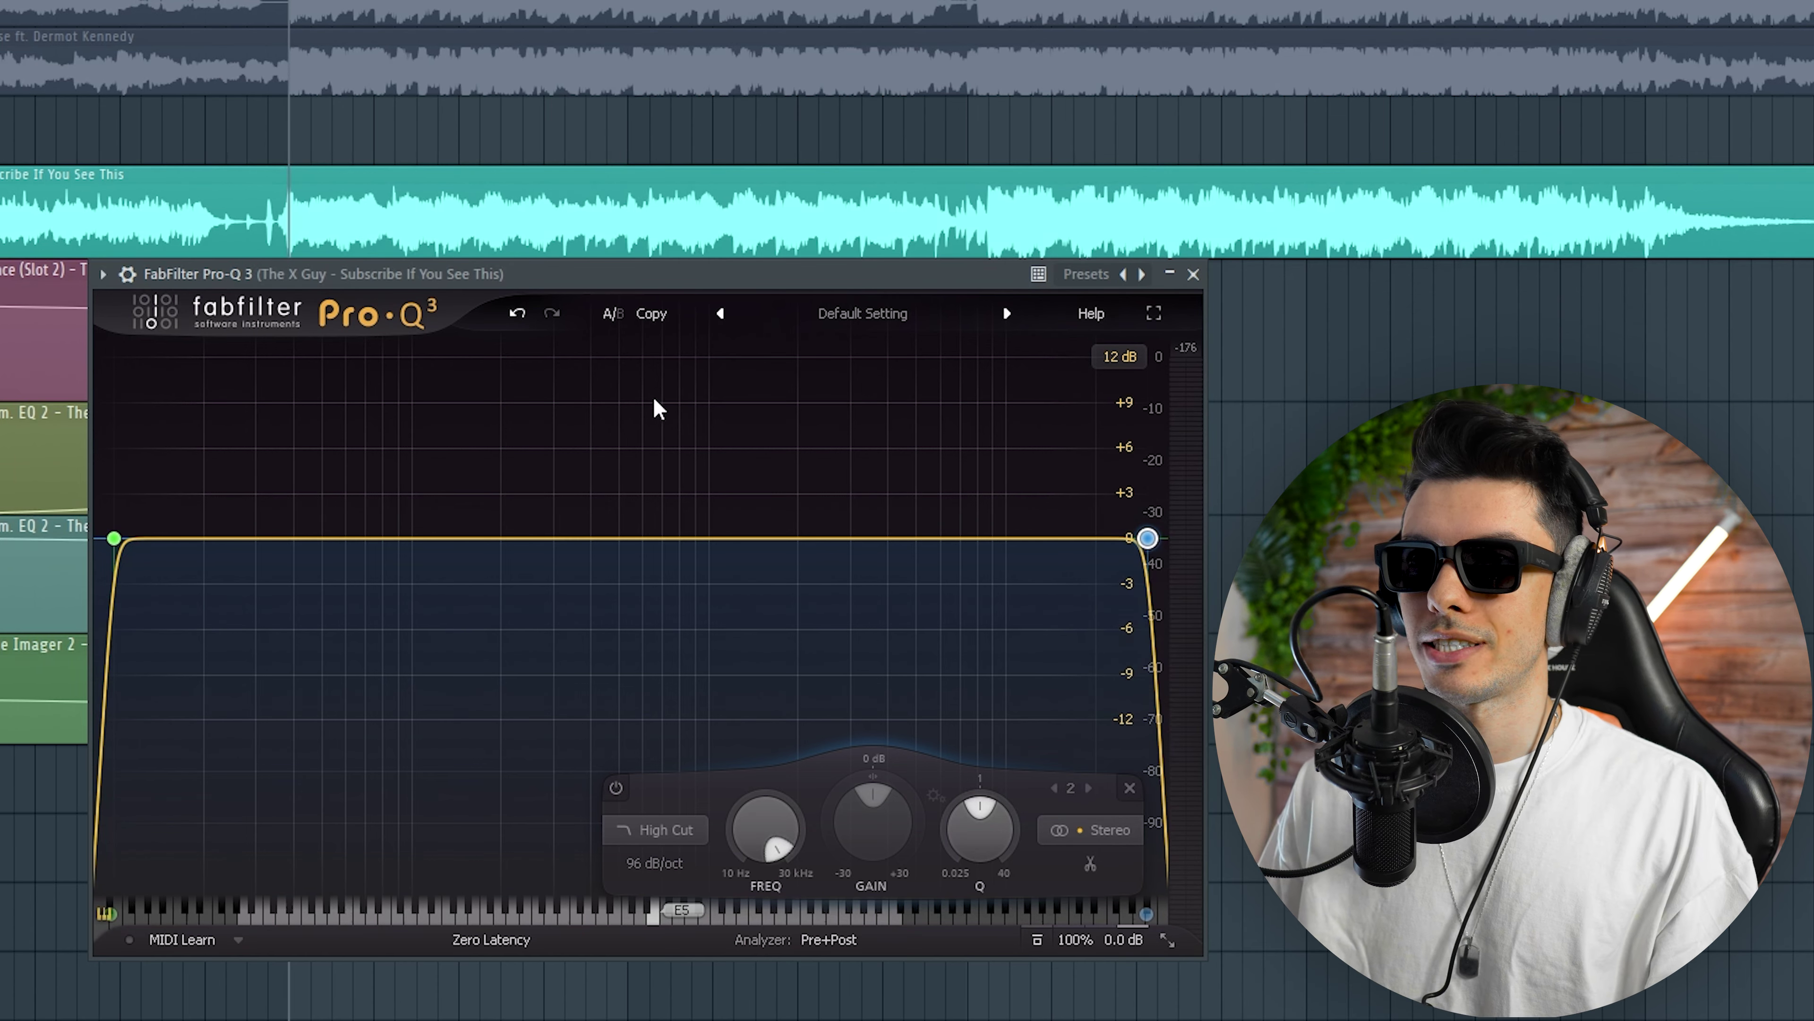
During playback, add a gentle bell boost in the upper mids and a -0.98 dB bell cut at about 288 Hz
{"action": "key", "text": "space"}
{"action": "left_click", "coordinate": [592, 532]}
{"action": "left_click_drag", "start_coordinate": [591, 532], "coordinate": [819, 520]}
{"action": "mouse_move", "coordinate": [567, 534]}
{"action": "left_mouse_down"}
{"action": "mouse_move", "coordinate": [567, 425]}
{"action": "mouse_move", "coordinate": [507, 424]}
{"action": "mouse_move", "coordinate": [560, 513]}
{"action": "mouse_move", "coordinate": [556, 561]}
{"action": "left_mouse_up"}
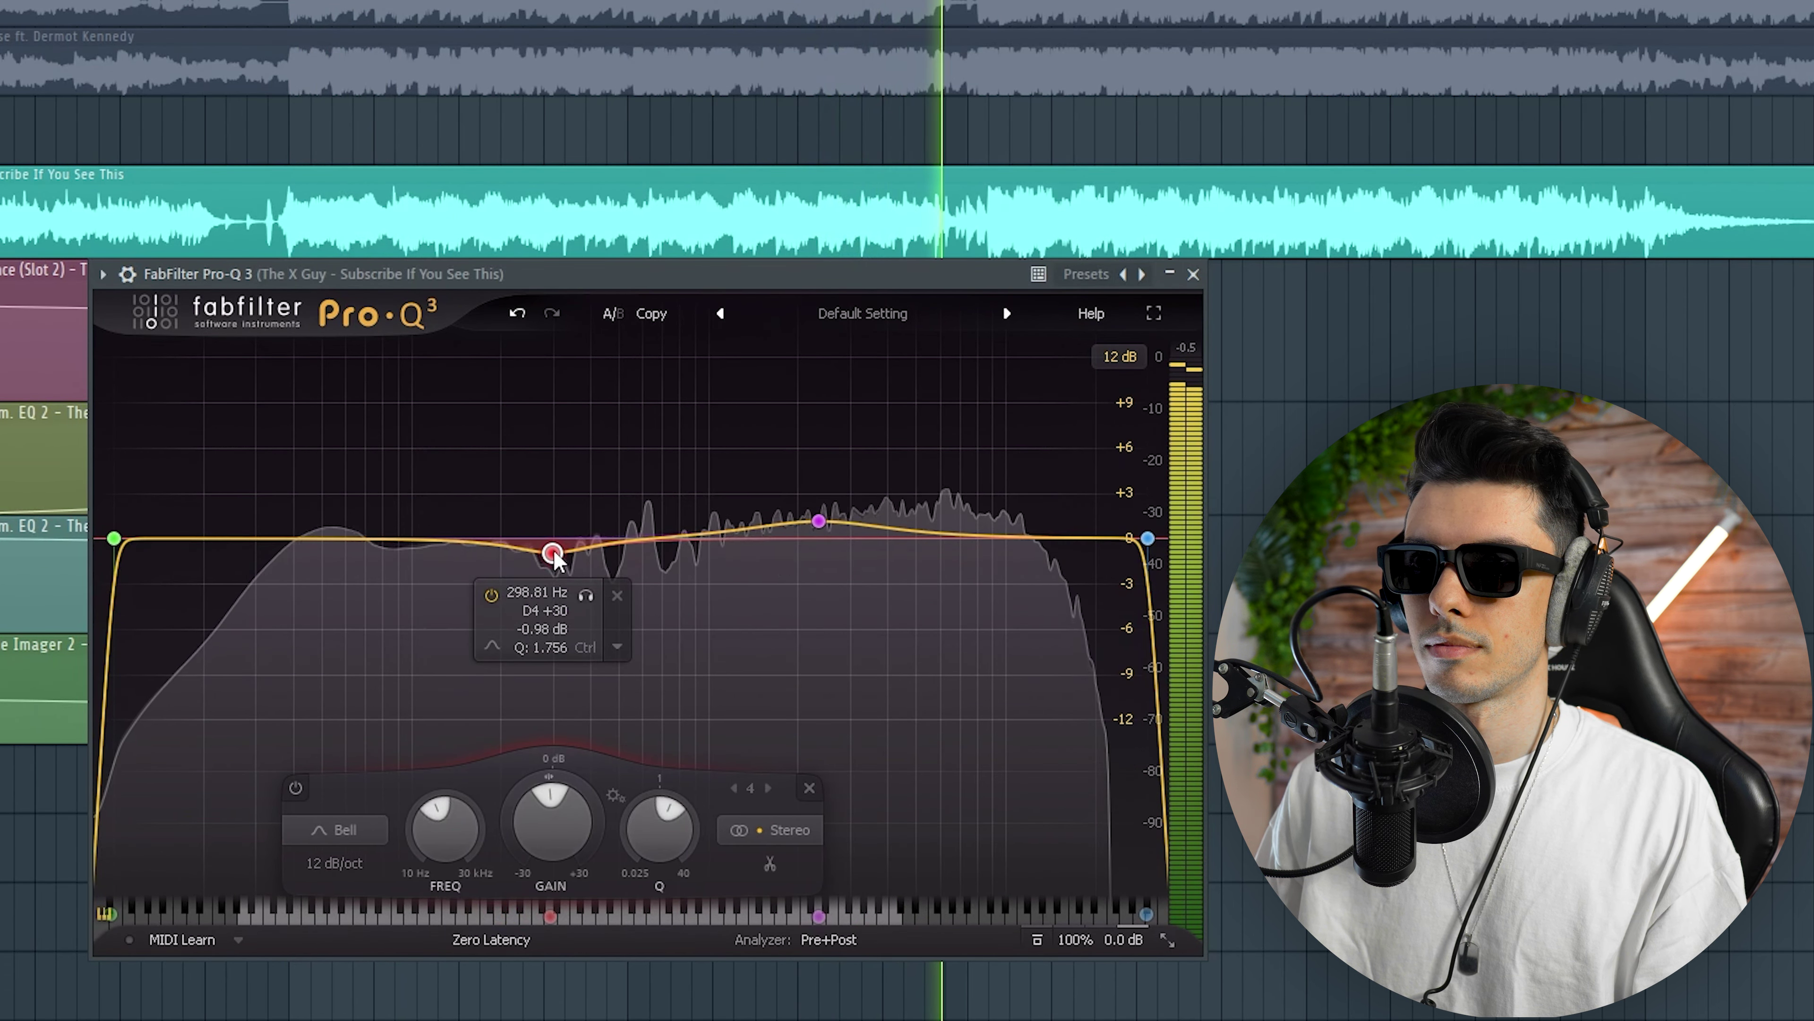
{"action": "left_click", "coordinate": [1147, 538]}
{"action": "key", "text": "space"}
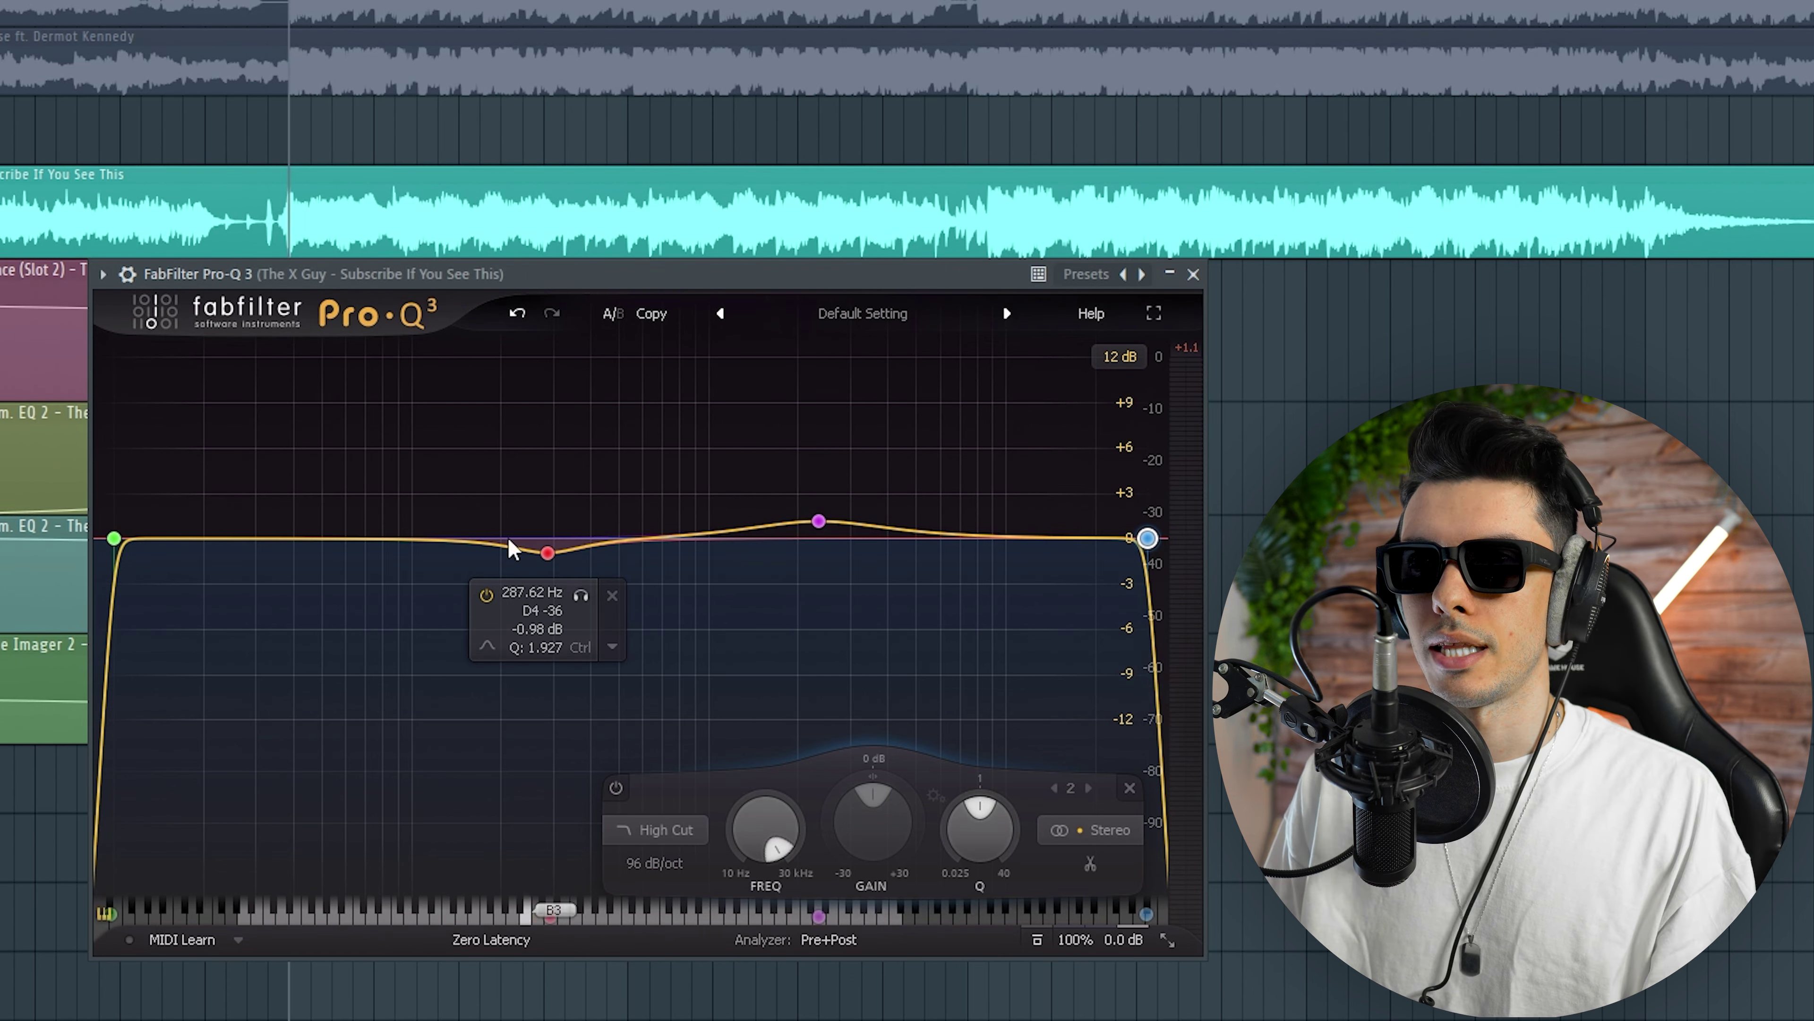
Try a slight low-end boost near 100 Hz on the equalizer curve while the song plays
{"action": "key", "text": "space"}
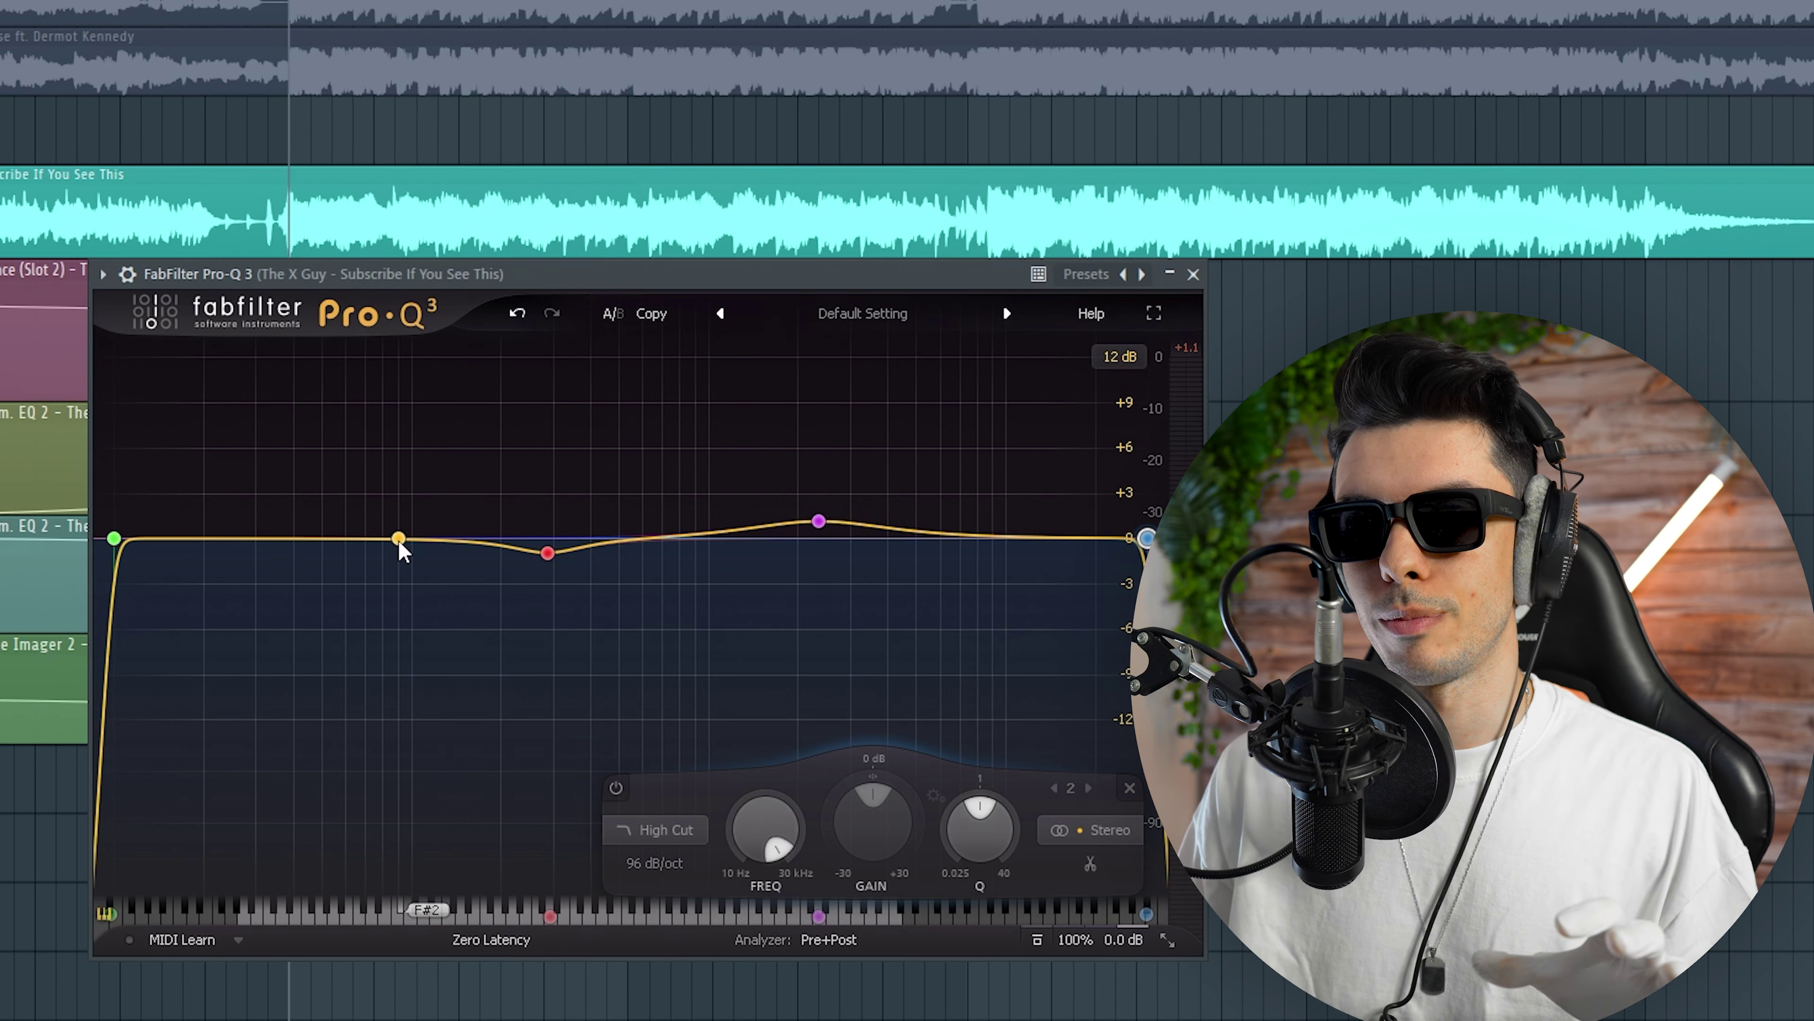
{"action": "key", "text": "space"}
{"action": "left_click_drag", "start_coordinate": [413, 543], "coordinate": [450, 530]}
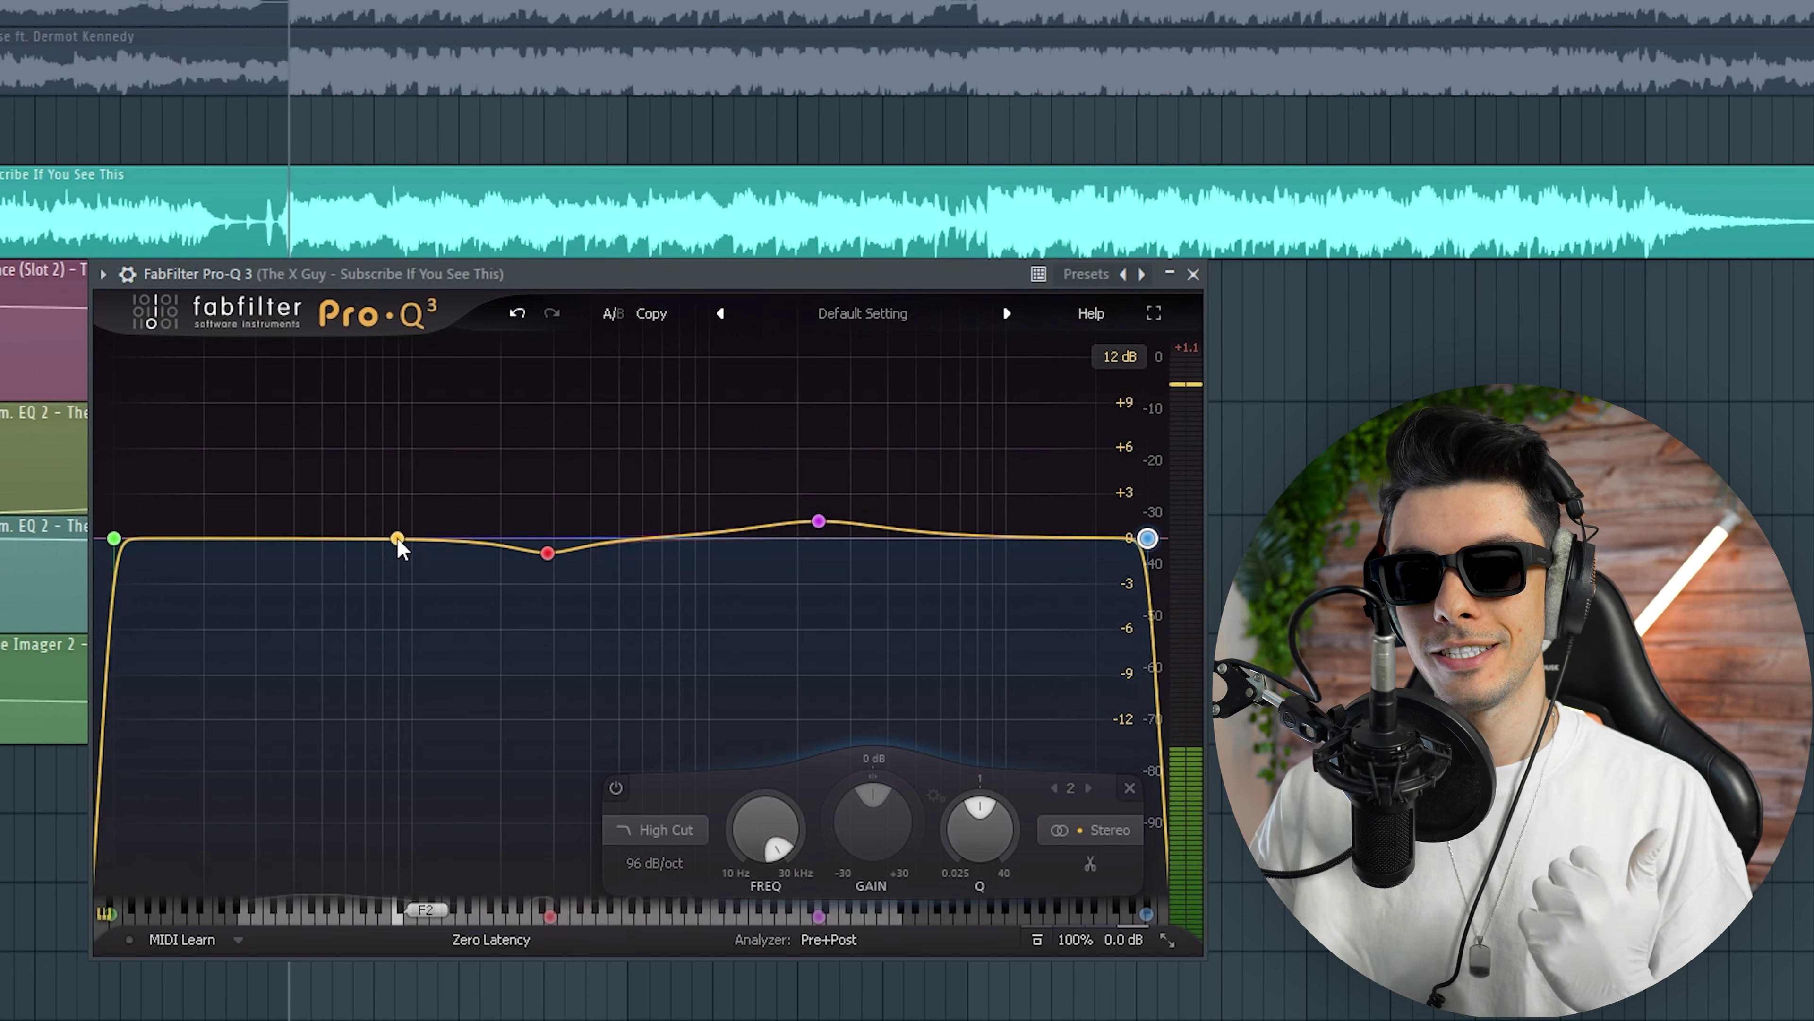
{"action": "left_click_drag", "start_coordinate": [399, 541], "coordinate": [397, 541]}
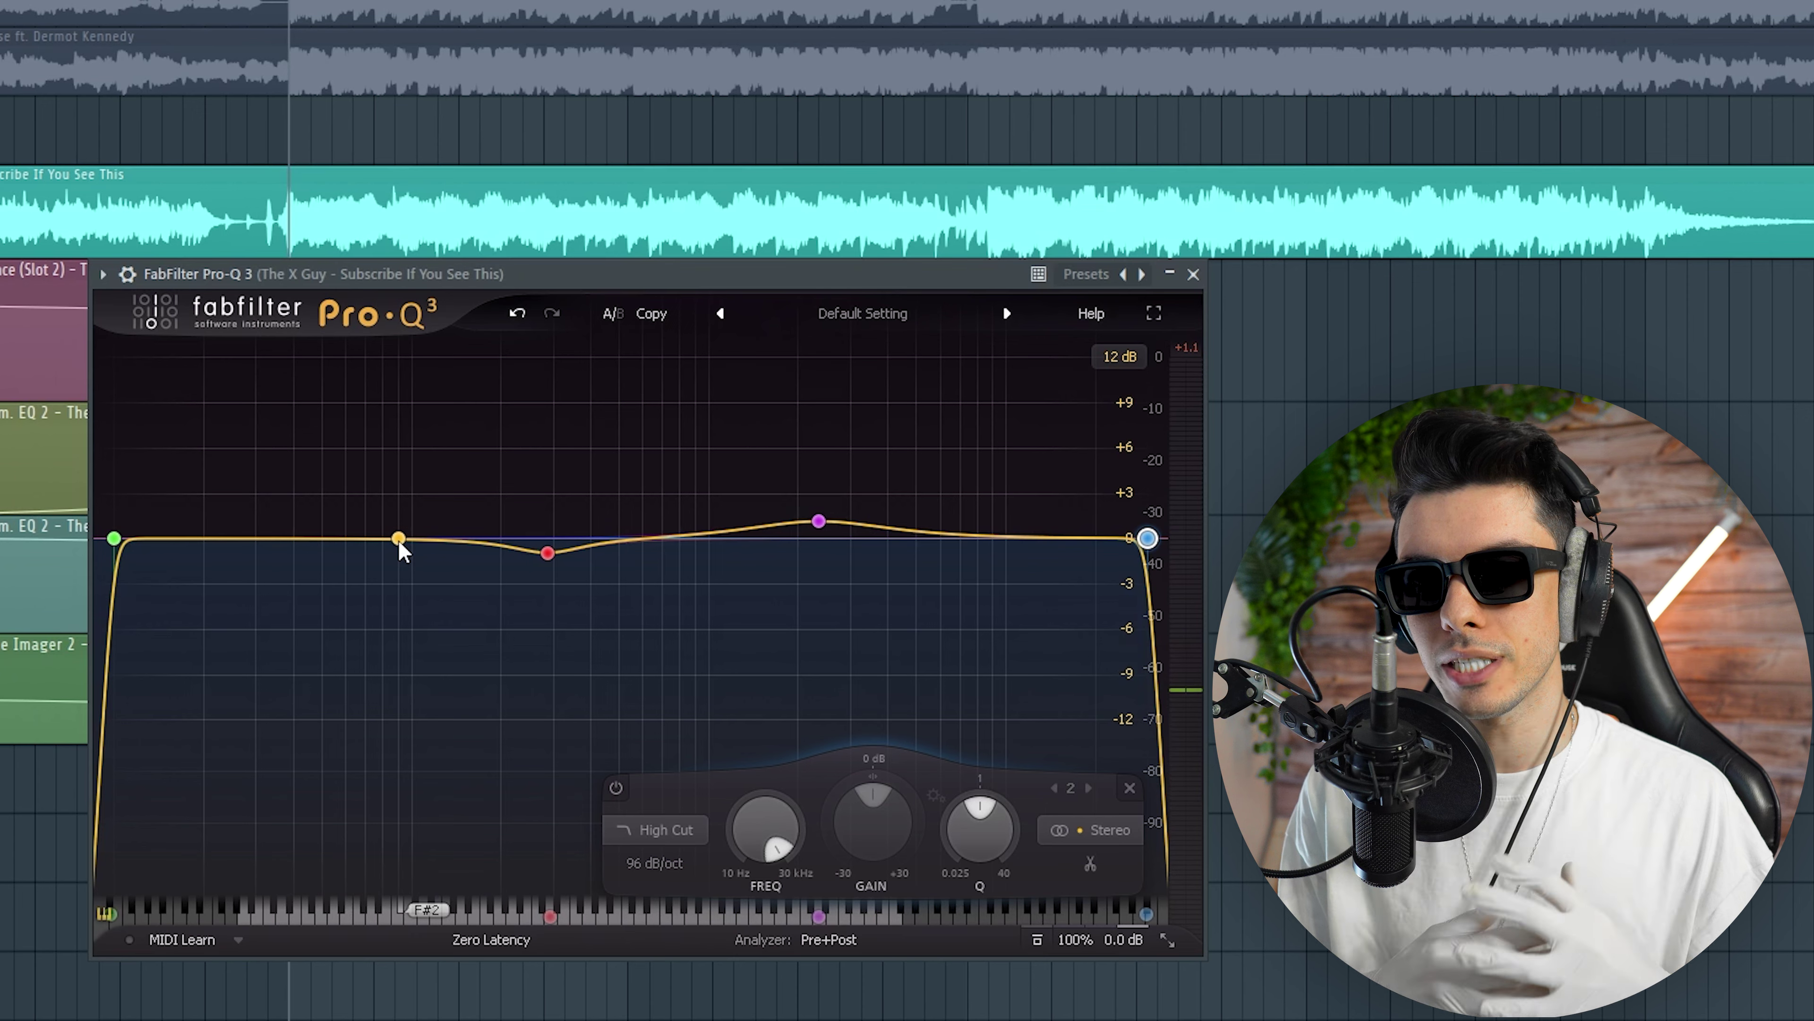
{"action": "left_click_drag", "start_coordinate": [399, 541], "coordinate": [398, 541]}
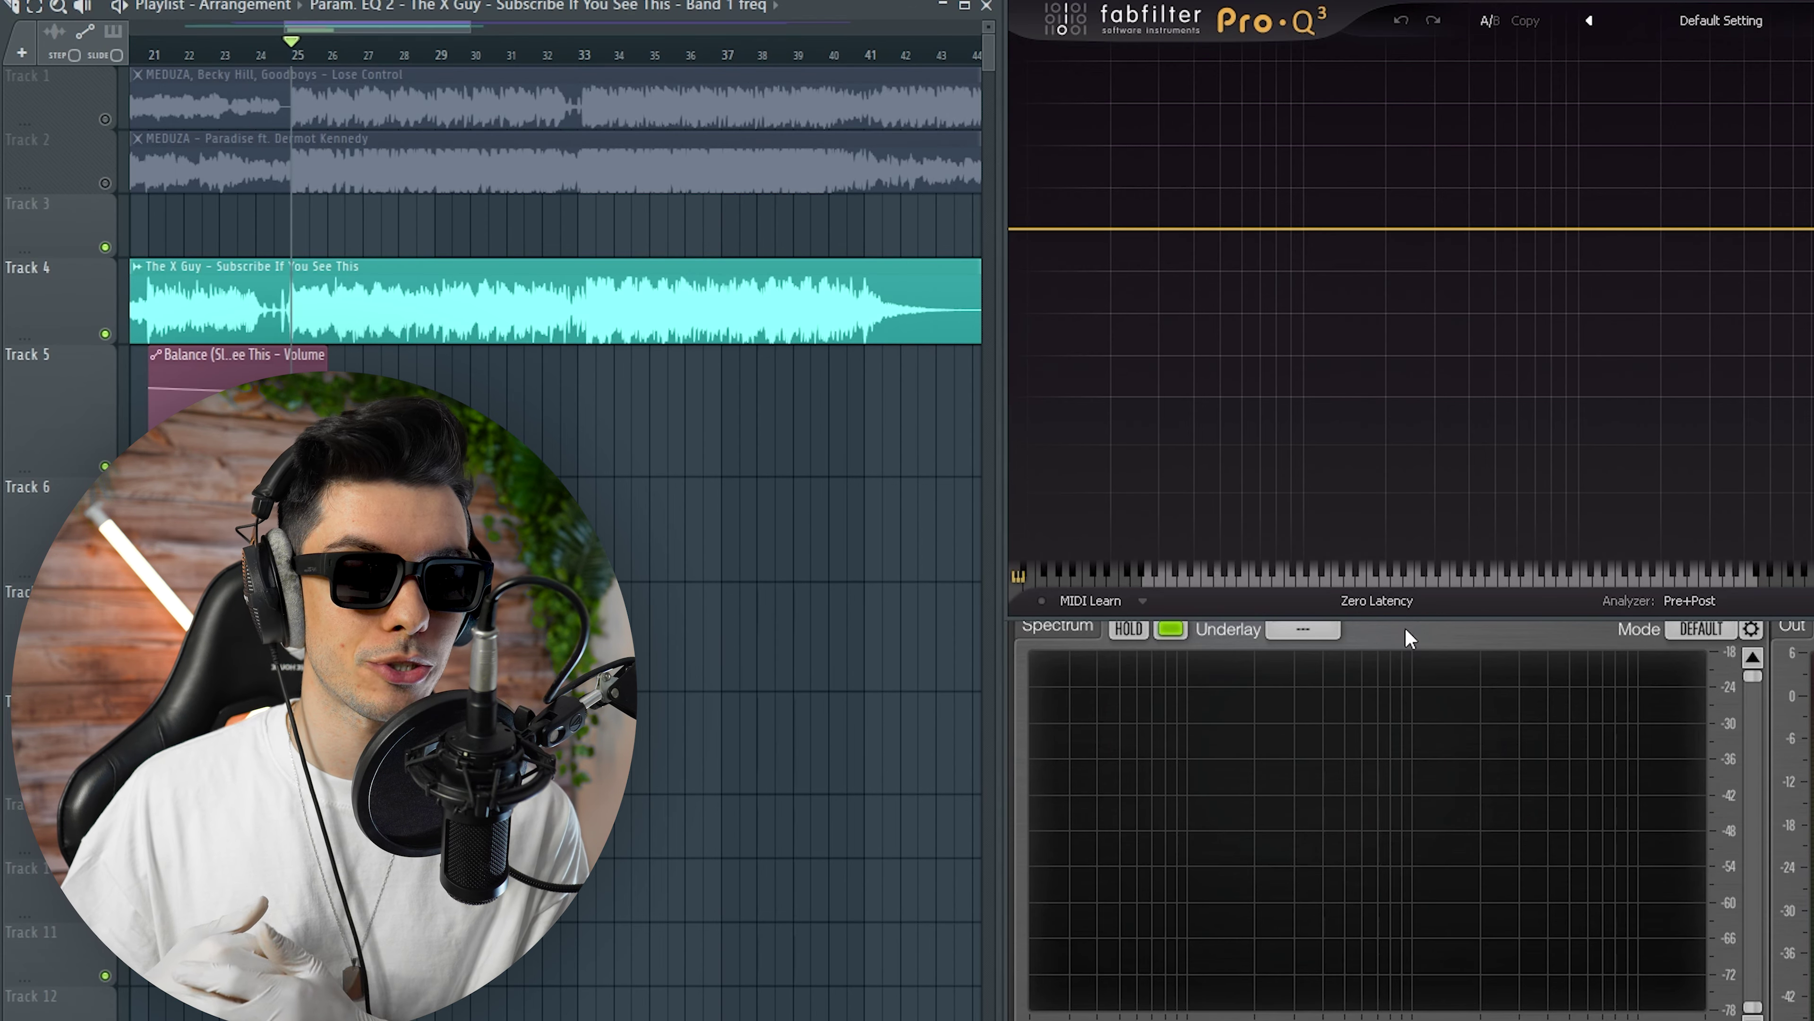
With a 200 Hz brickwall high cut, compare the song's low end against both MEDUZA reference tracks by soloing them during playback
{"action": "key", "text": "space"}
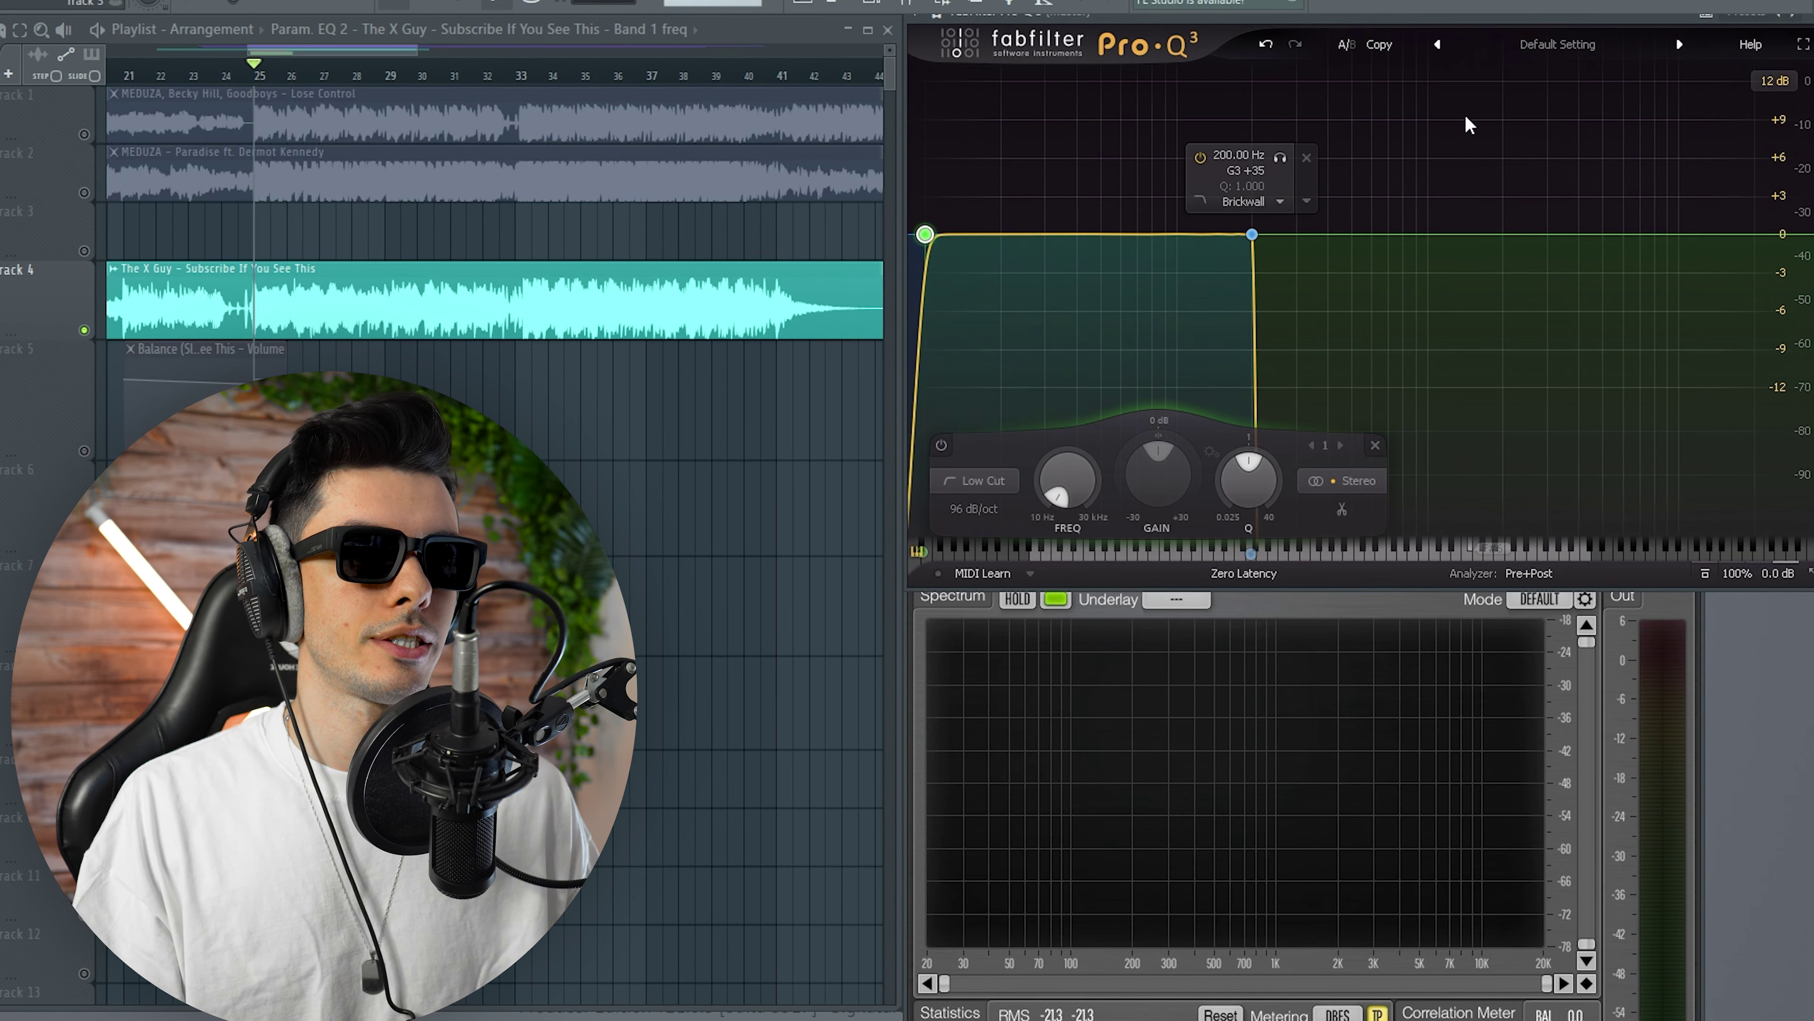
{"action": "key", "text": "space"}
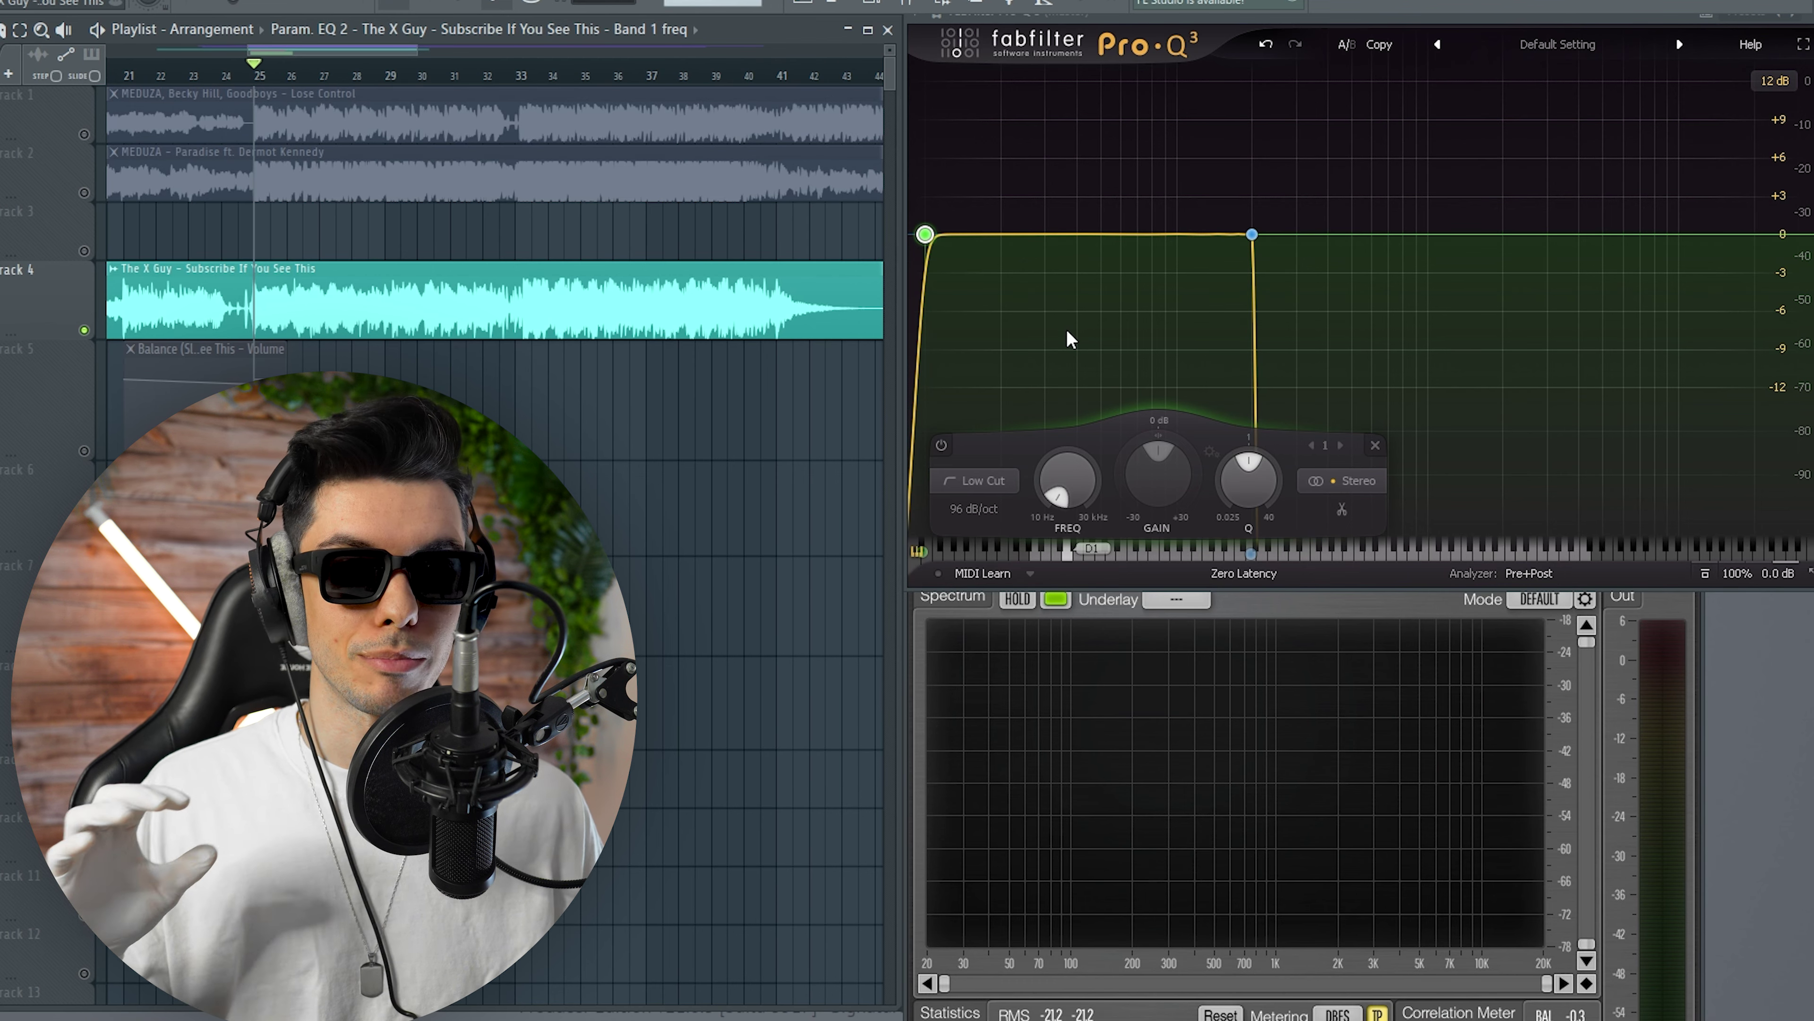
{"action": "key", "text": "space"}
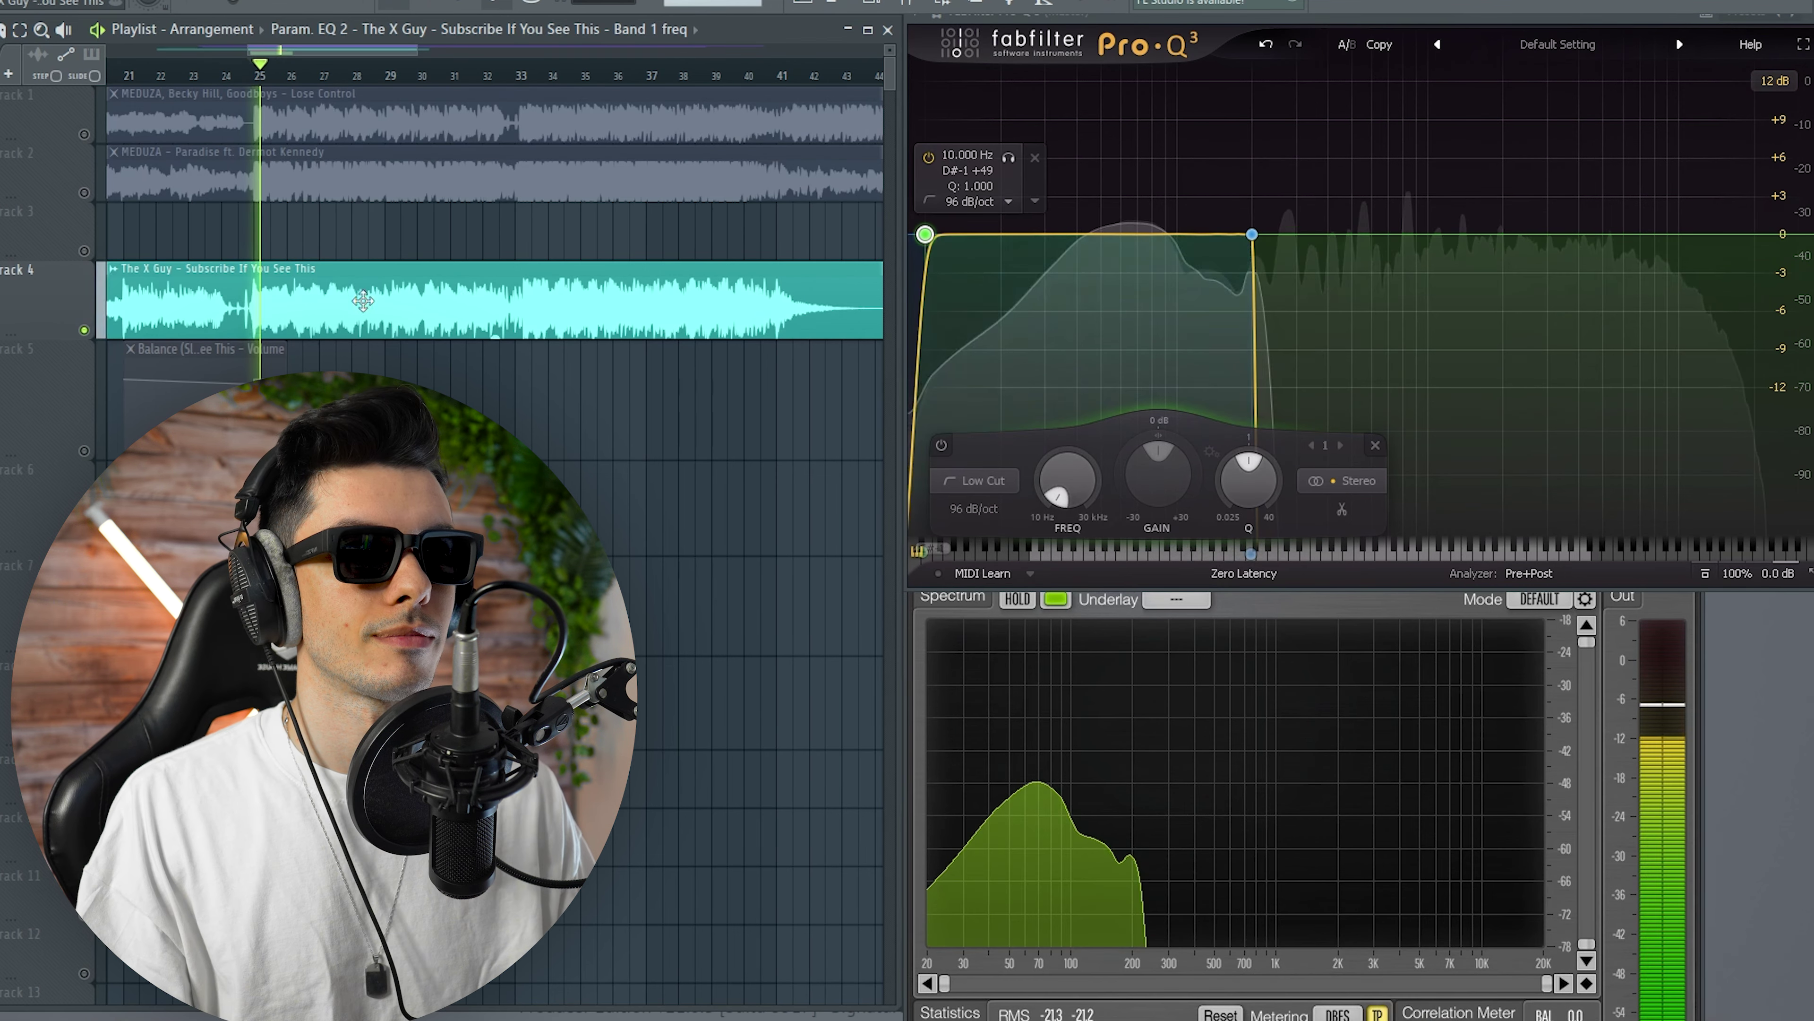
{"action": "left_click", "coordinate": [85, 193]}
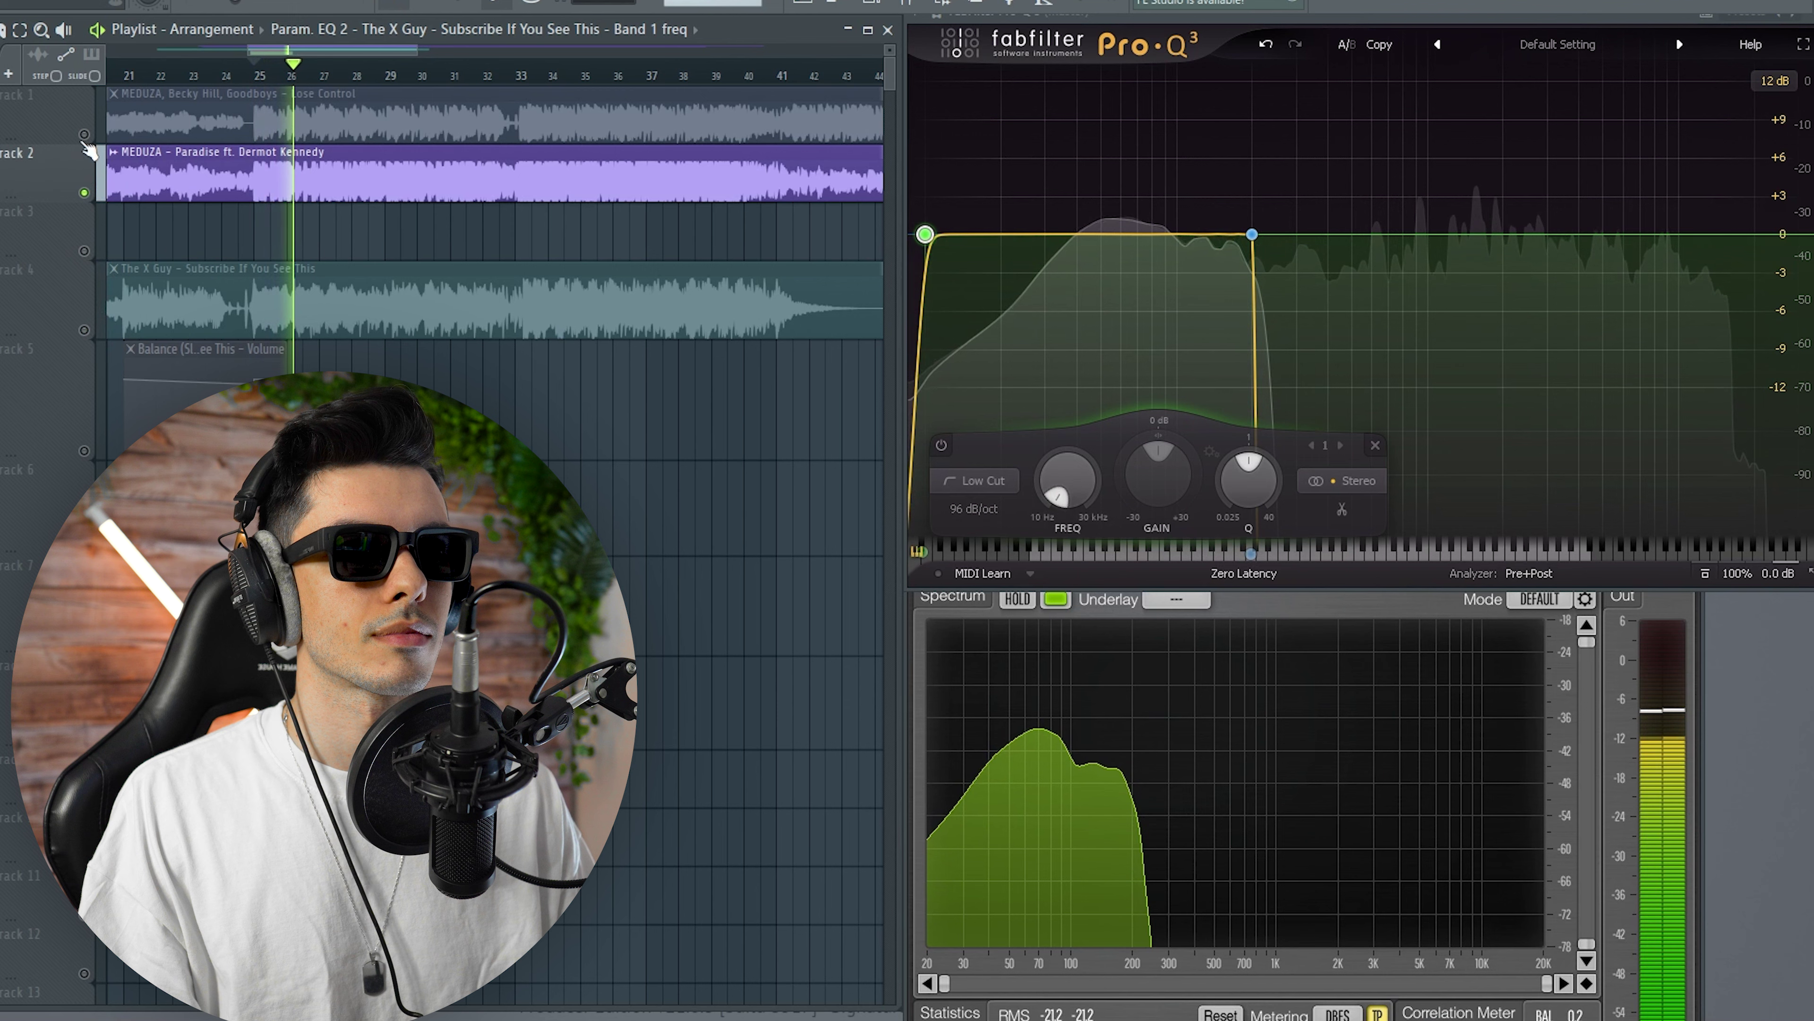
{"action": "left_click", "coordinate": [85, 134]}
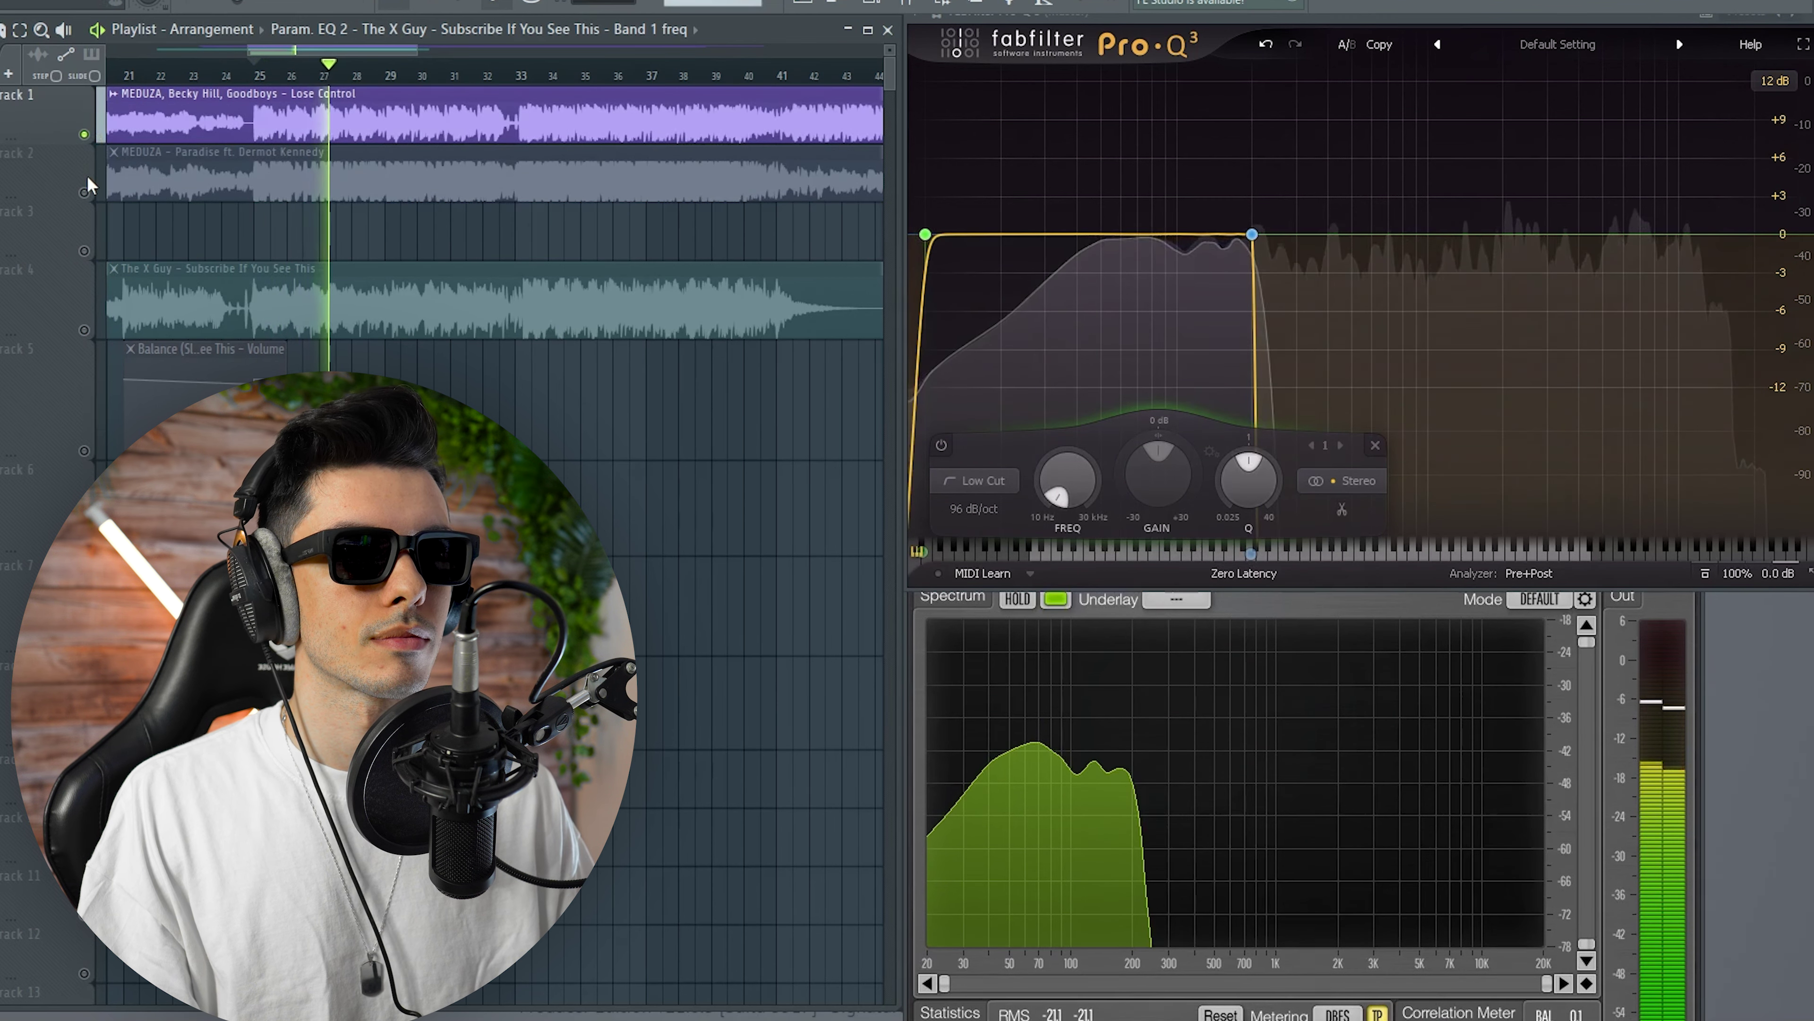
{"action": "left_click", "coordinate": [85, 193]}
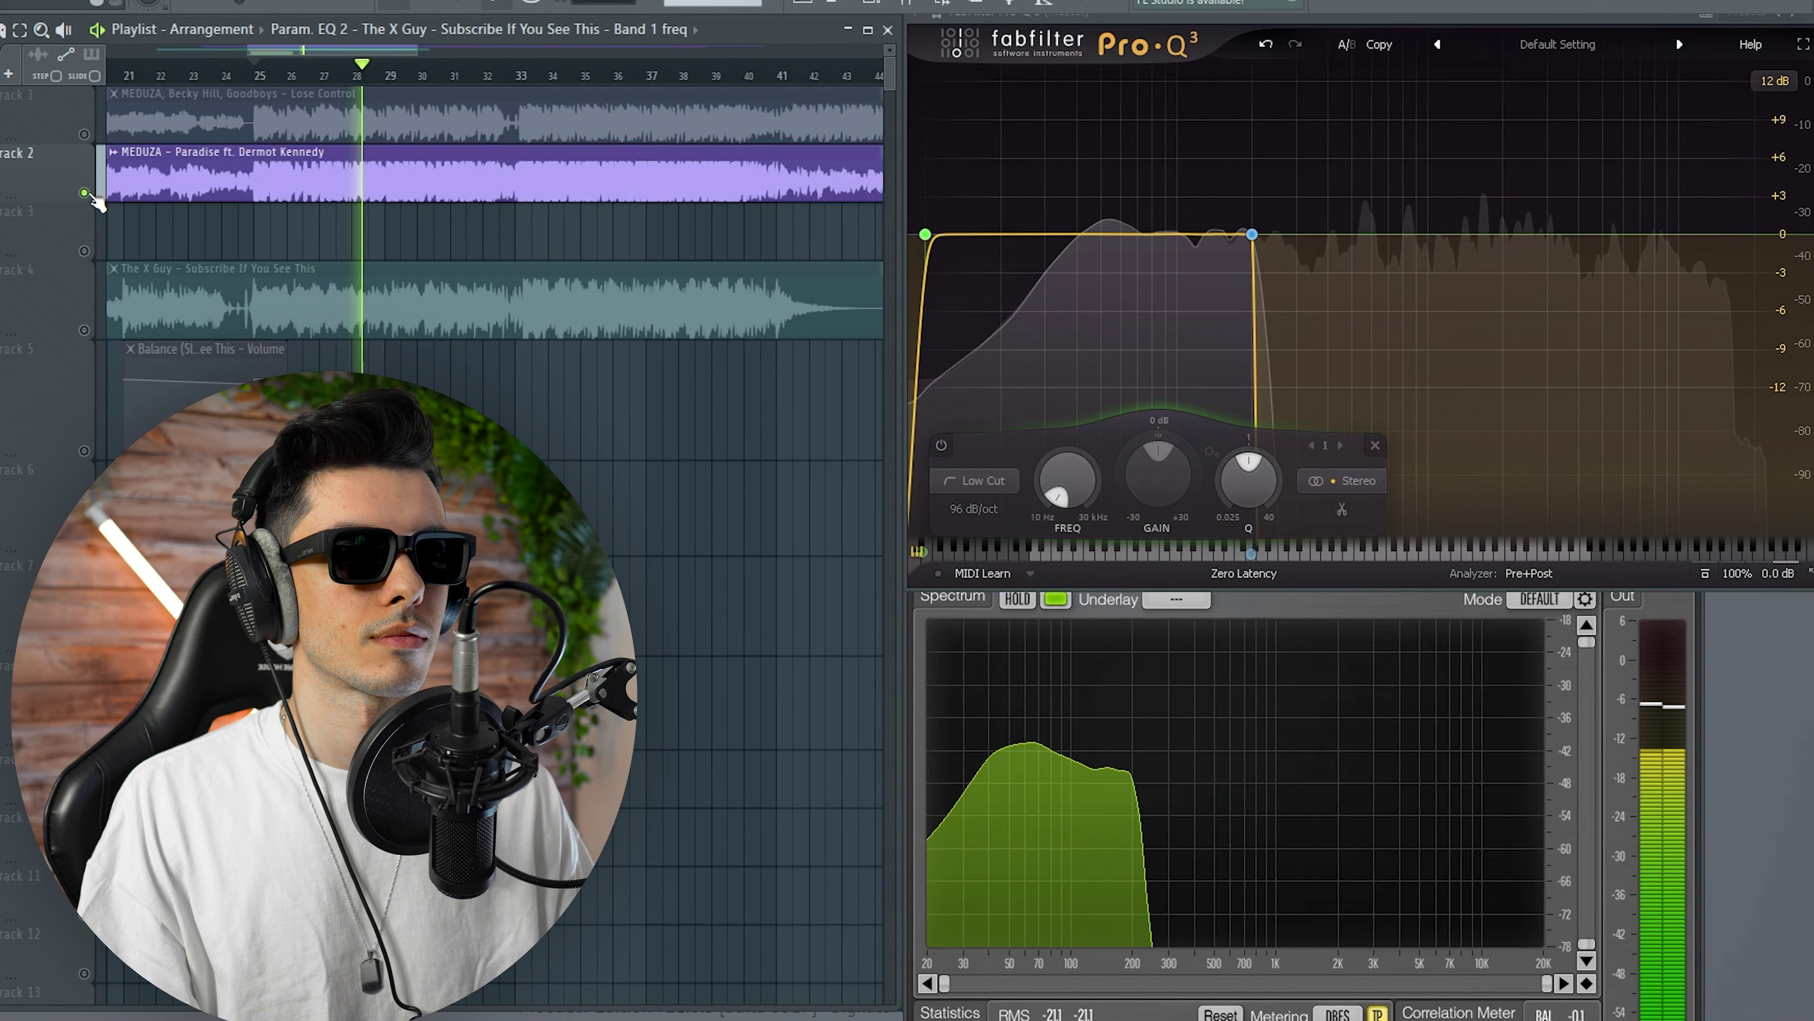
{"action": "left_click", "coordinate": [83, 330]}
{"action": "key", "text": "space"}
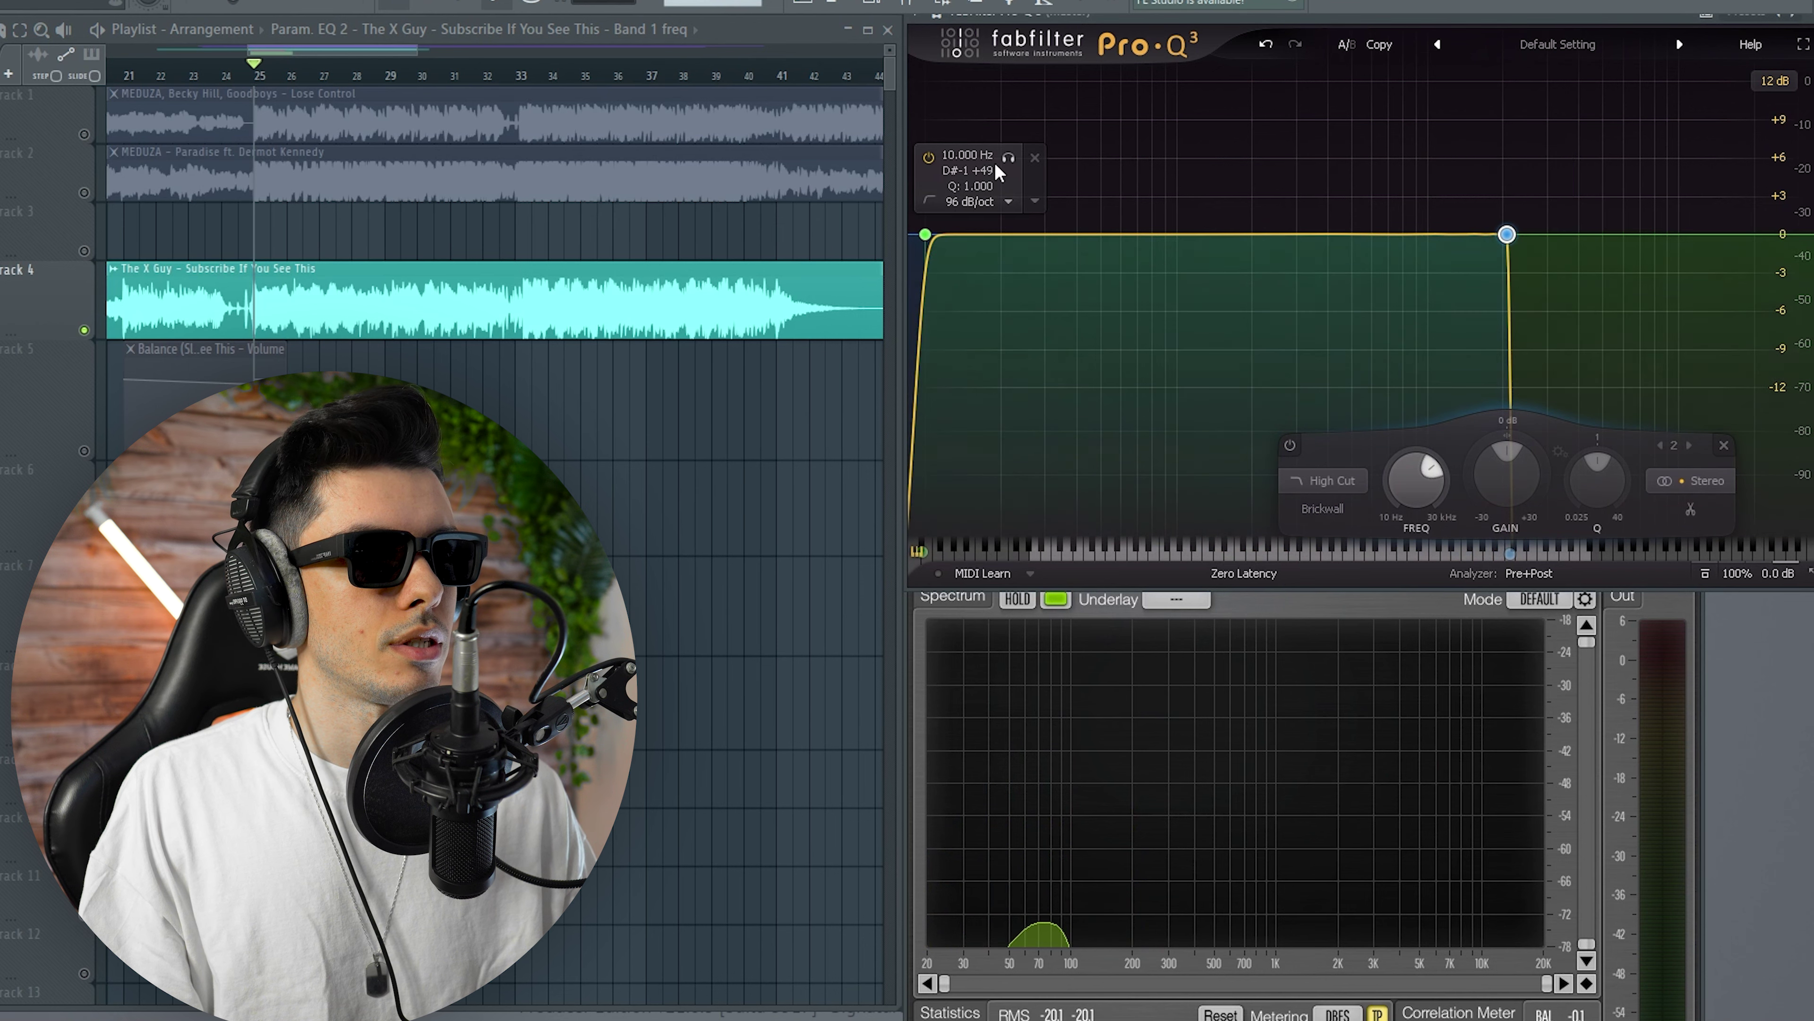
Isolate the midrange with a 200 Hz low cut and a 2000 Hz brickwall high cut, and play the song
{"action": "double_click", "coordinate": [965, 155]}
{"action": "type", "text": "200"}
{"action": "key", "text": "Return"}
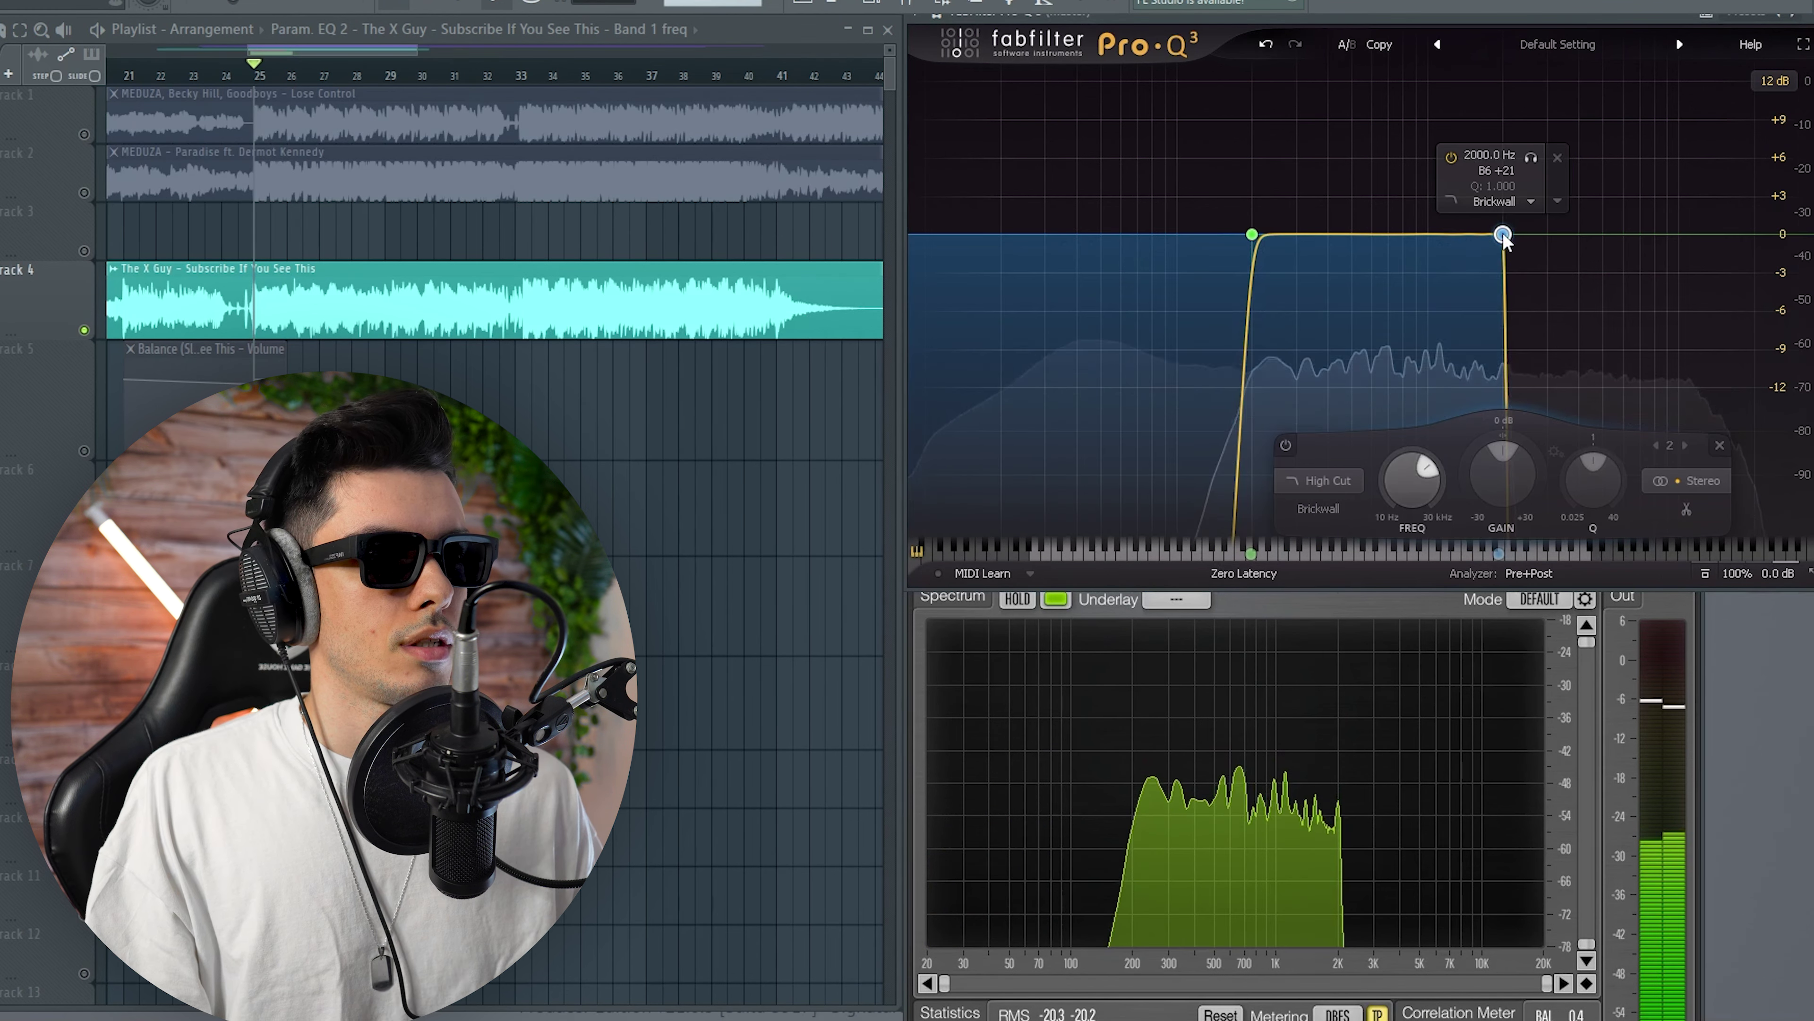
{"action": "mouse_move", "coordinate": [1503, 234]}
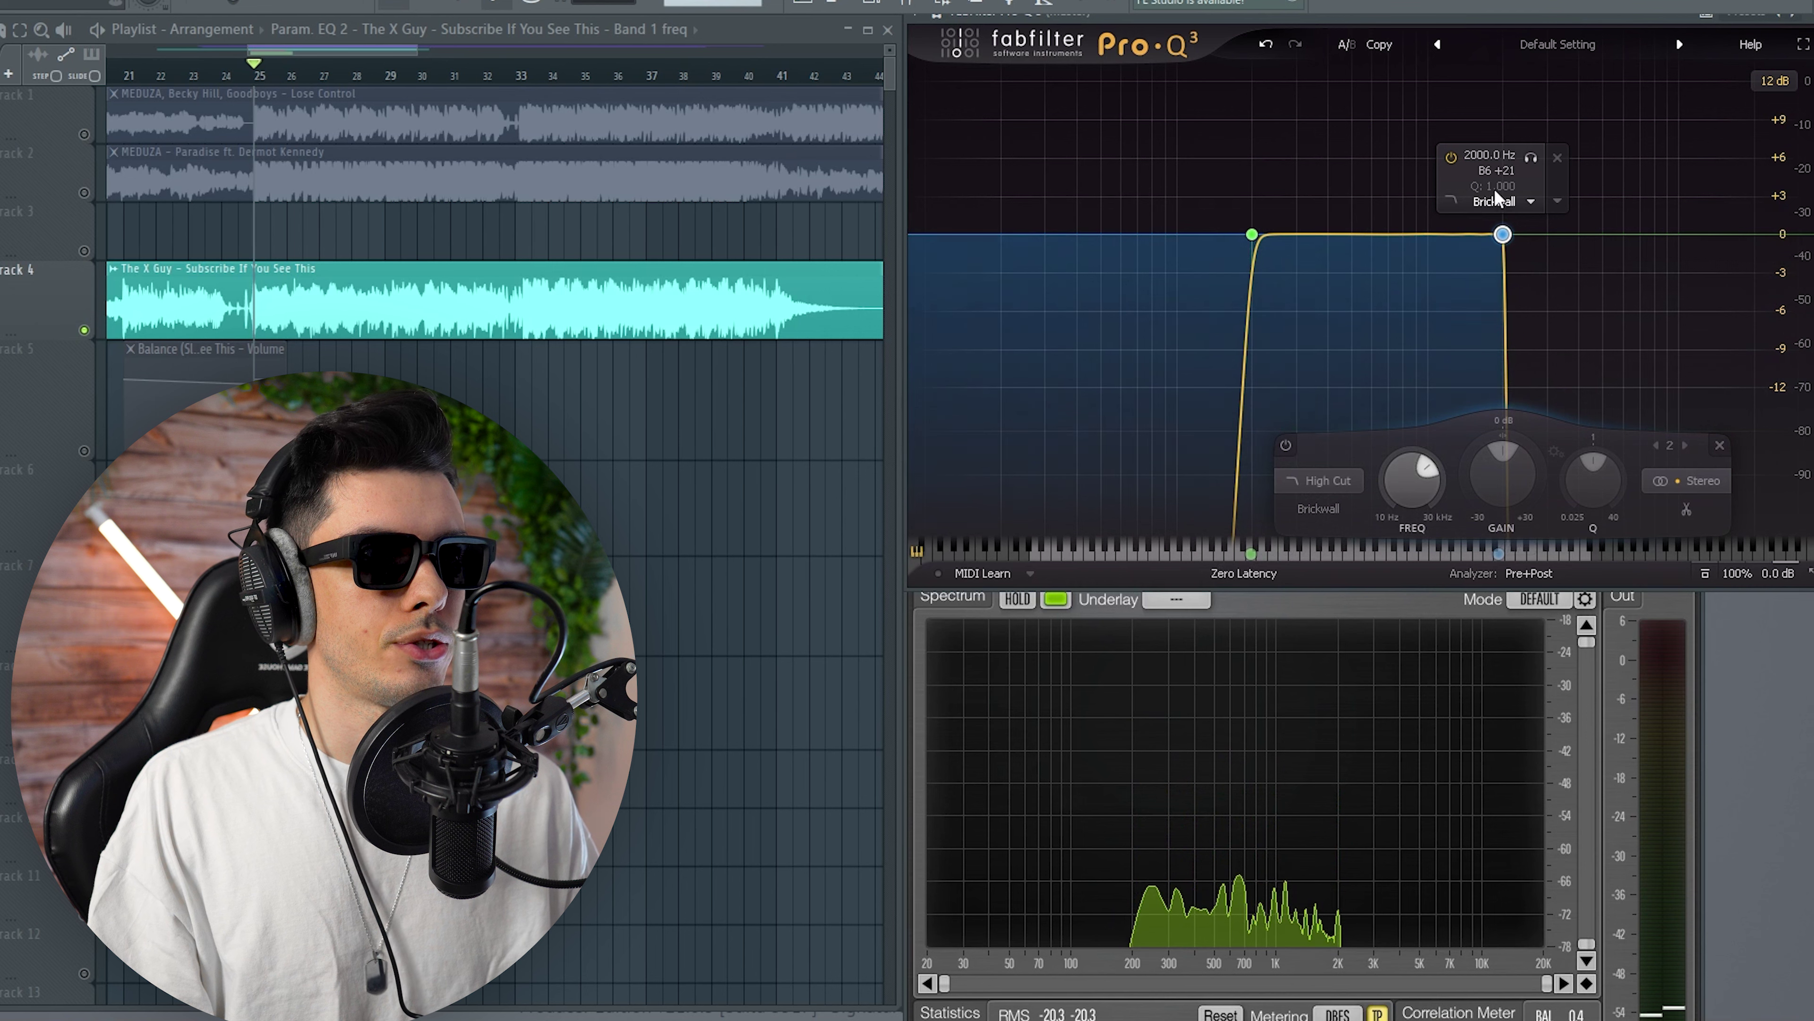
{"action": "key", "text": "space"}
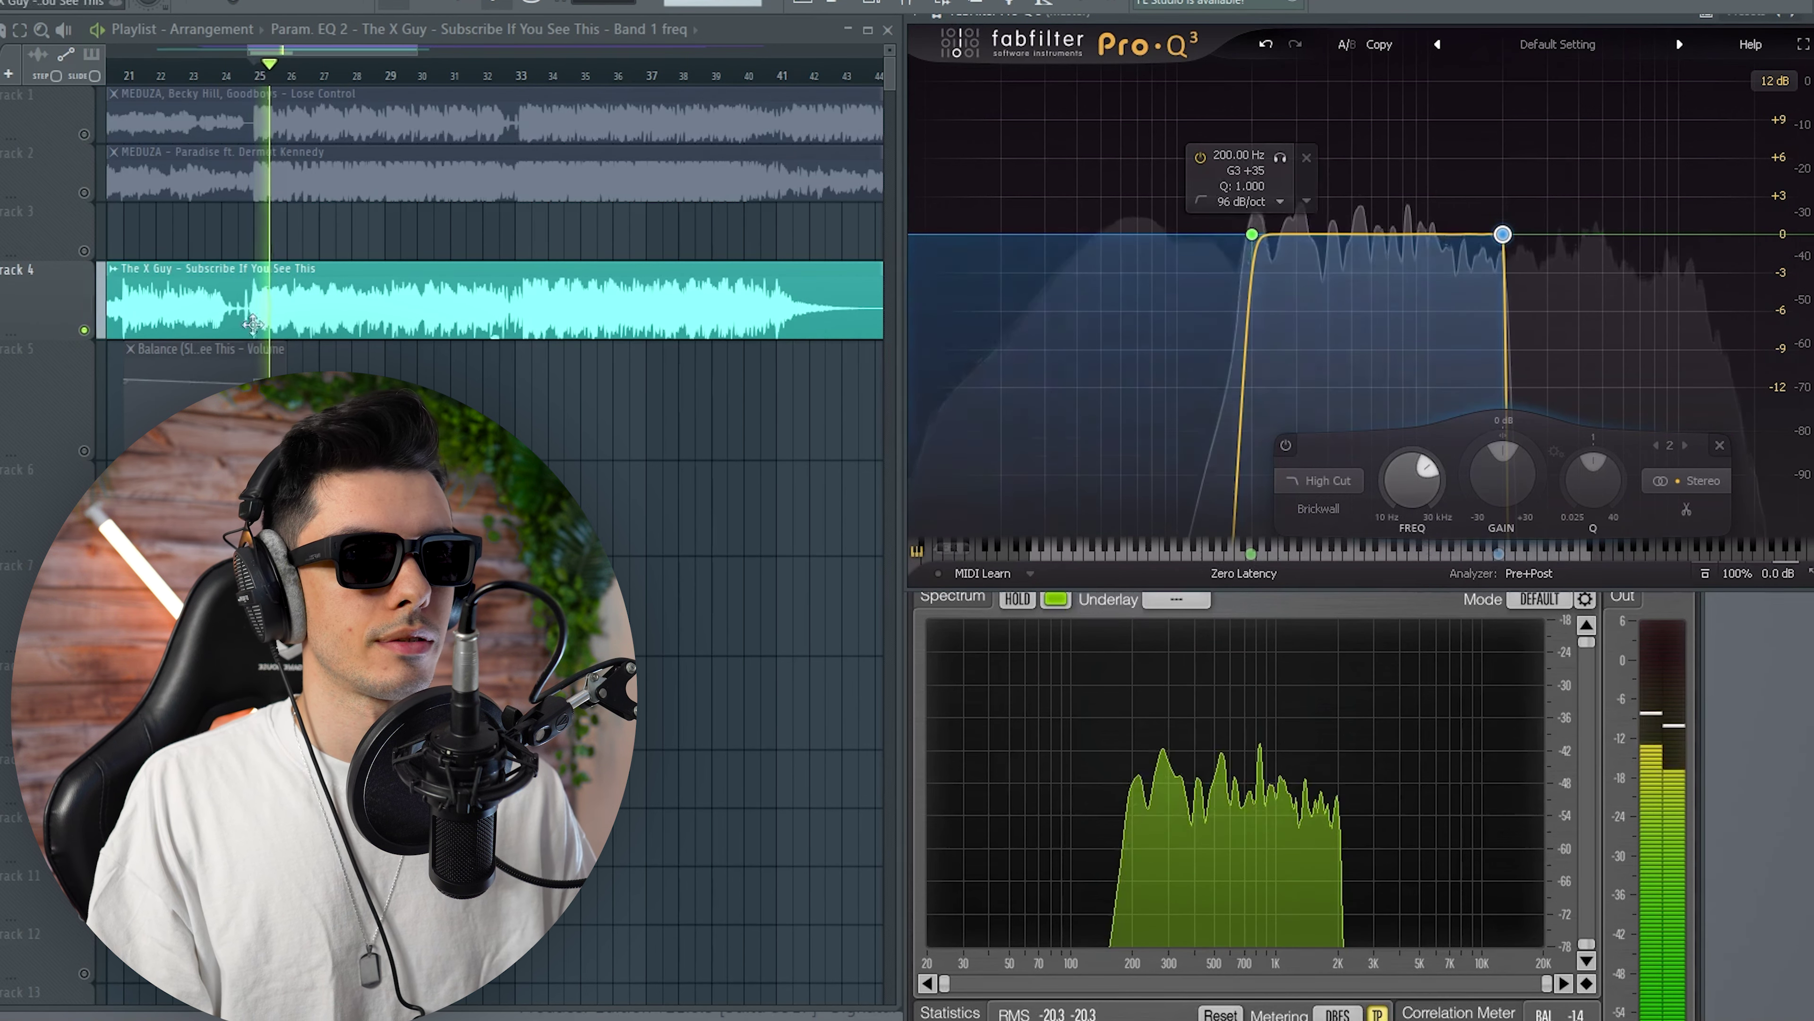
Compare the isolated 200–2000 Hz midrange with both MEDUZA reference tracks by soloing each, and return to the song
{"action": "left_click", "coordinate": [85, 193]}
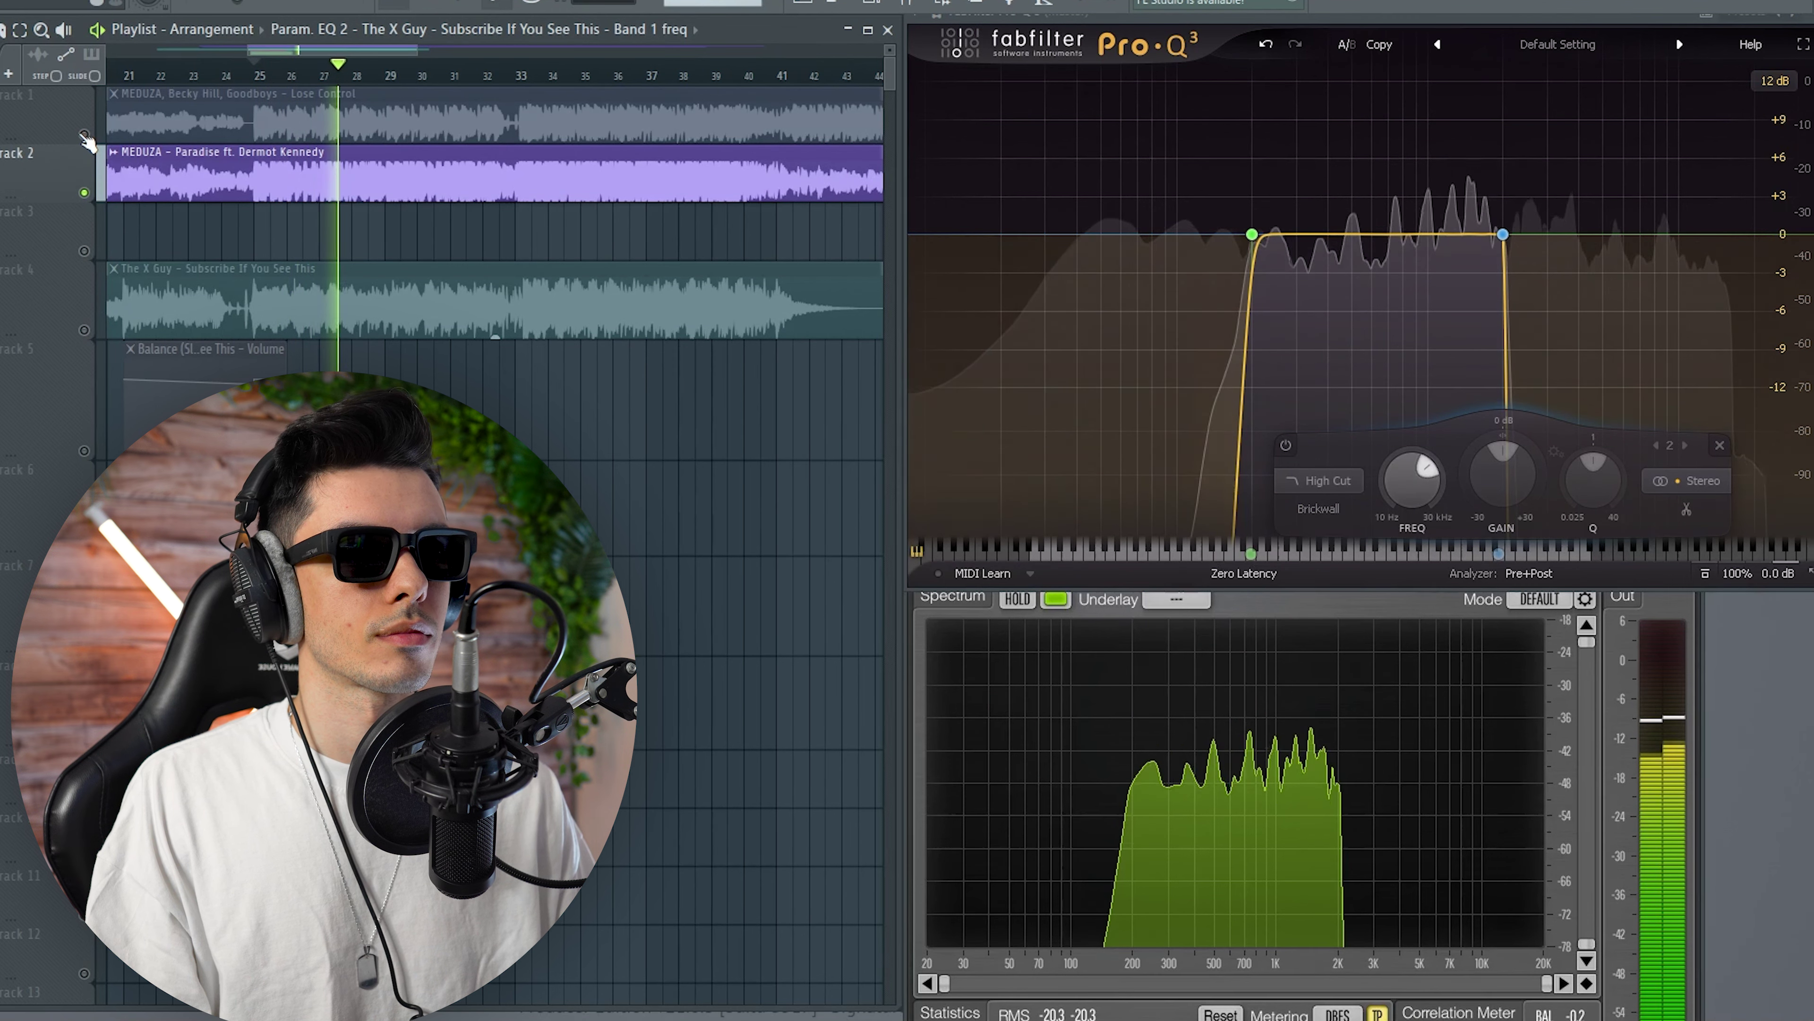
{"action": "left_click", "coordinate": [84, 135]}
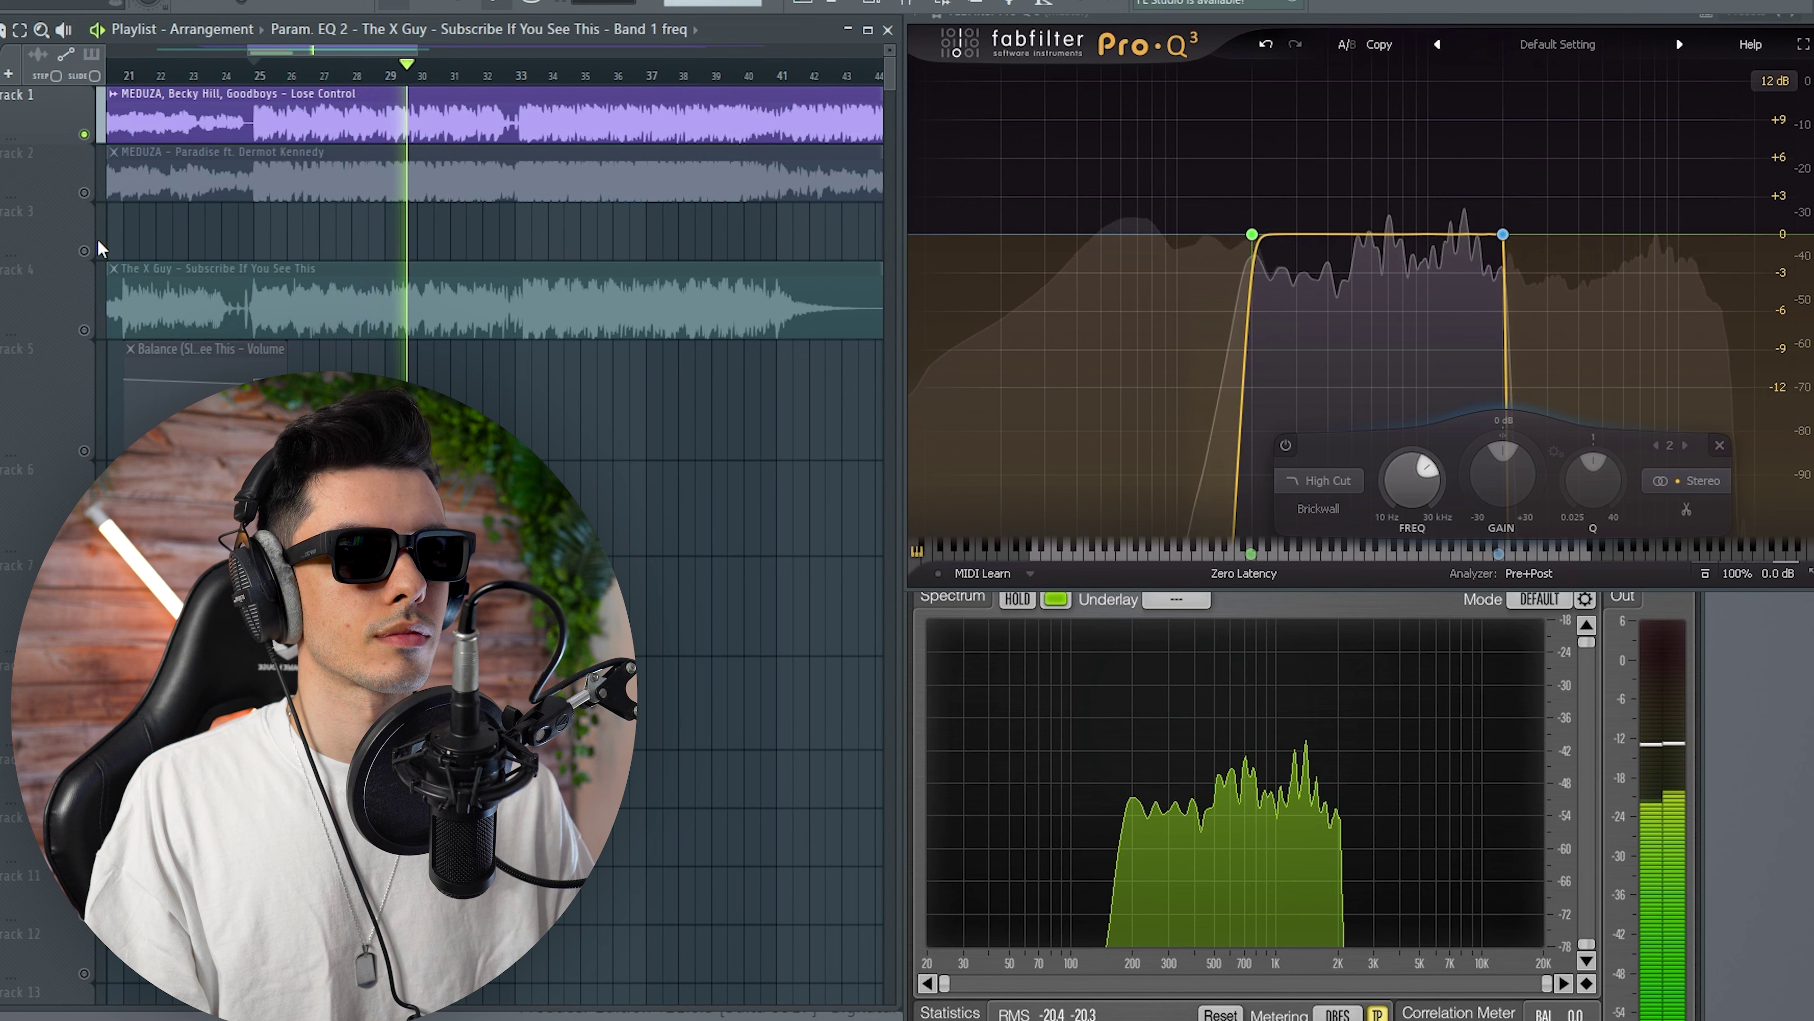
{"action": "left_click", "coordinate": [83, 330]}
Add a bell cut of -1.31 dB at about 269 Hz and recheck the midrange against both reference tracks
{"action": "left_click", "coordinate": [1279, 223]}
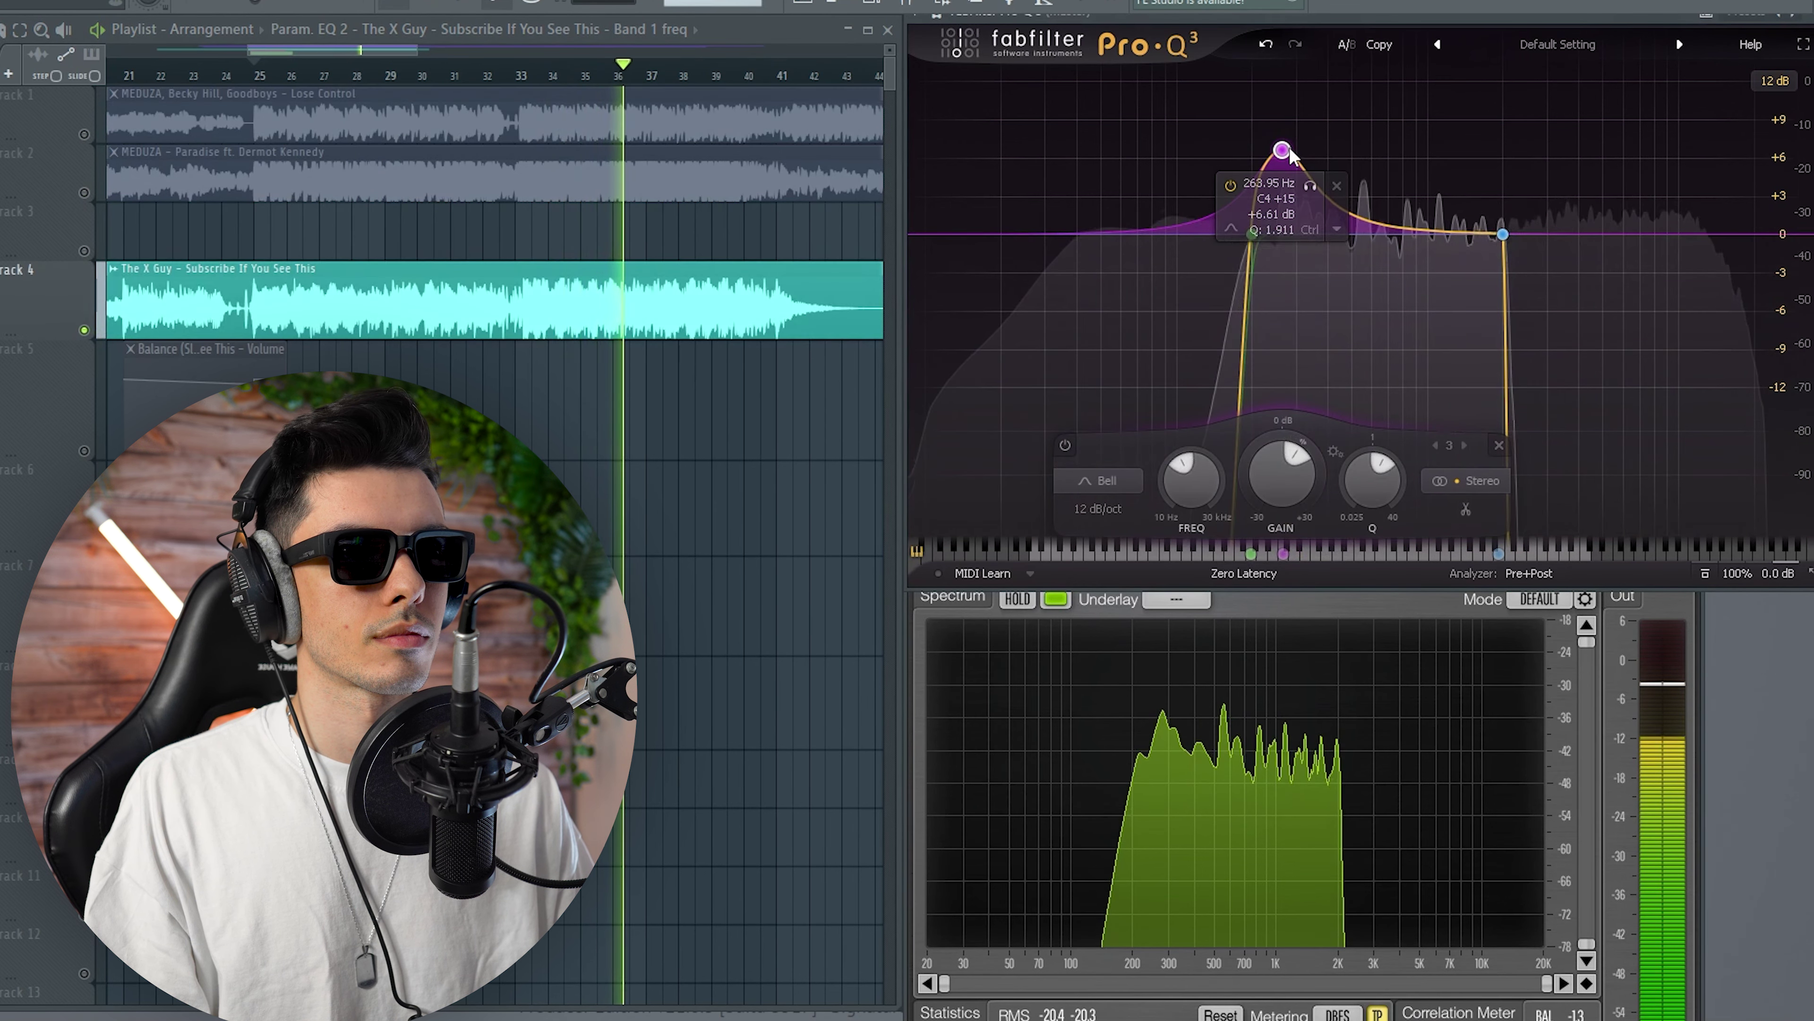
{"action": "left_click_drag", "start_coordinate": [1286, 227], "coordinate": [1286, 254]}
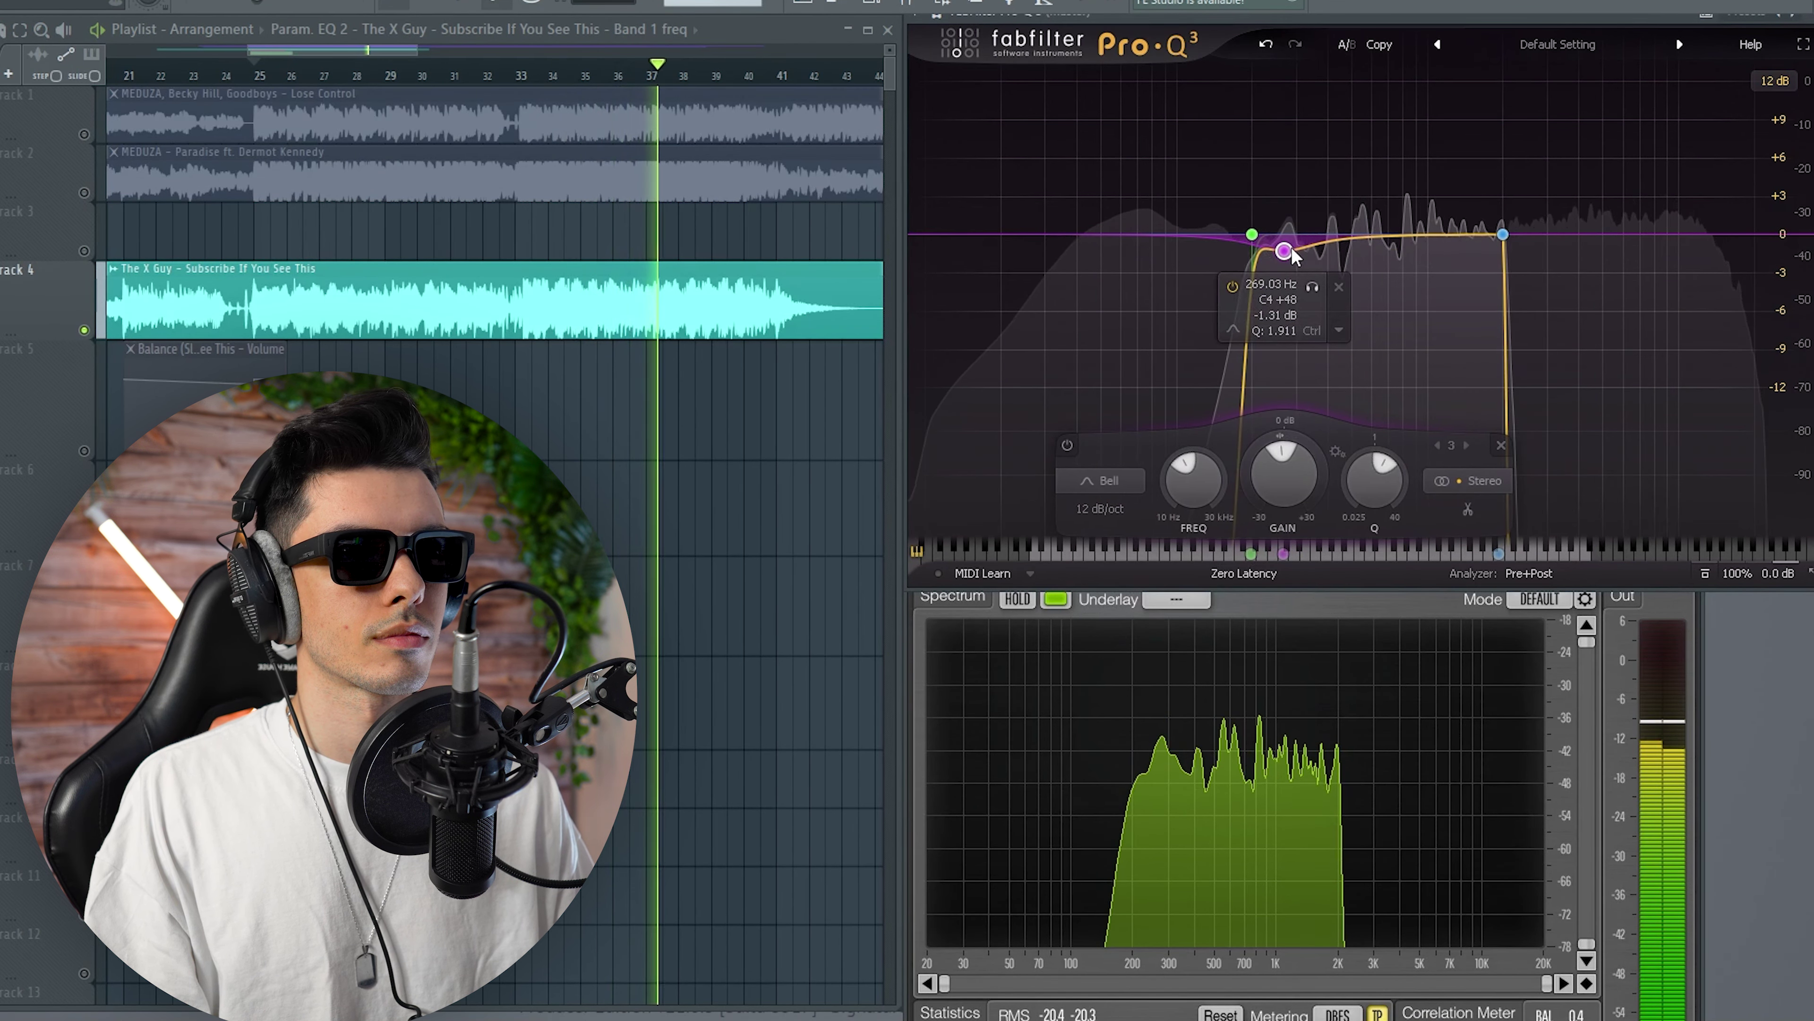
{"action": "left_click", "coordinate": [83, 193]}
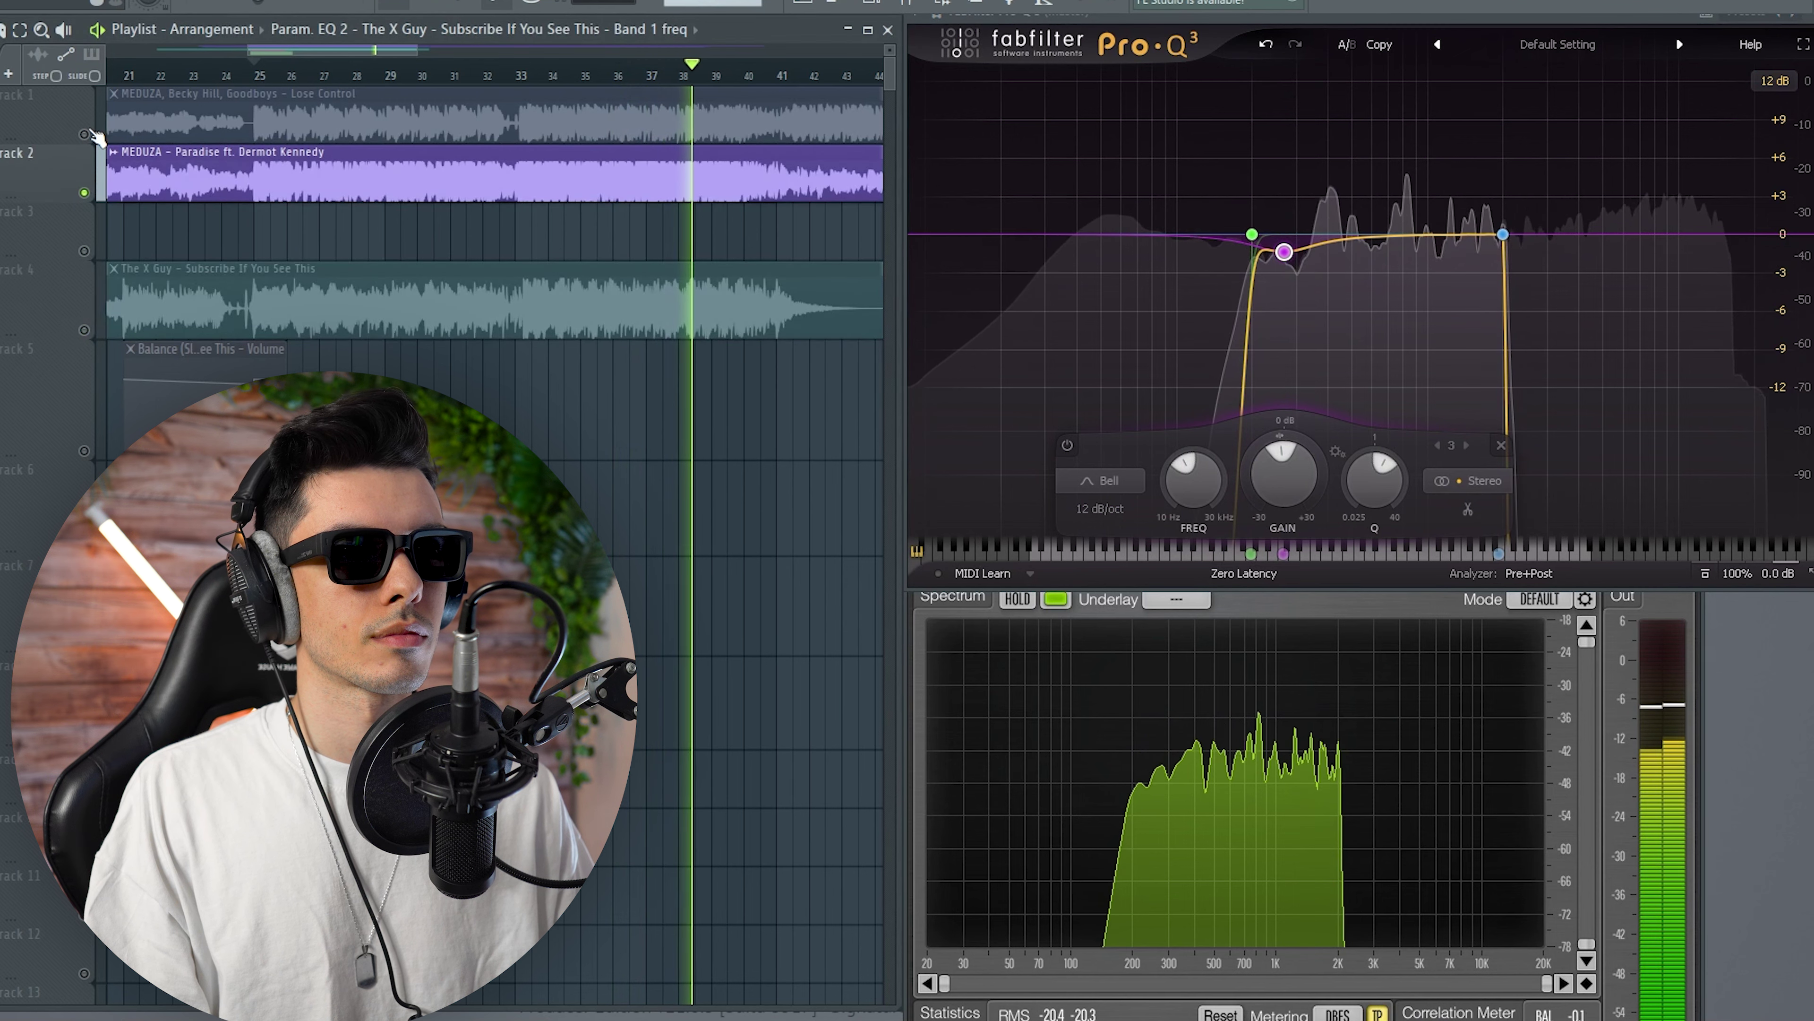
{"action": "left_click", "coordinate": [86, 135]}
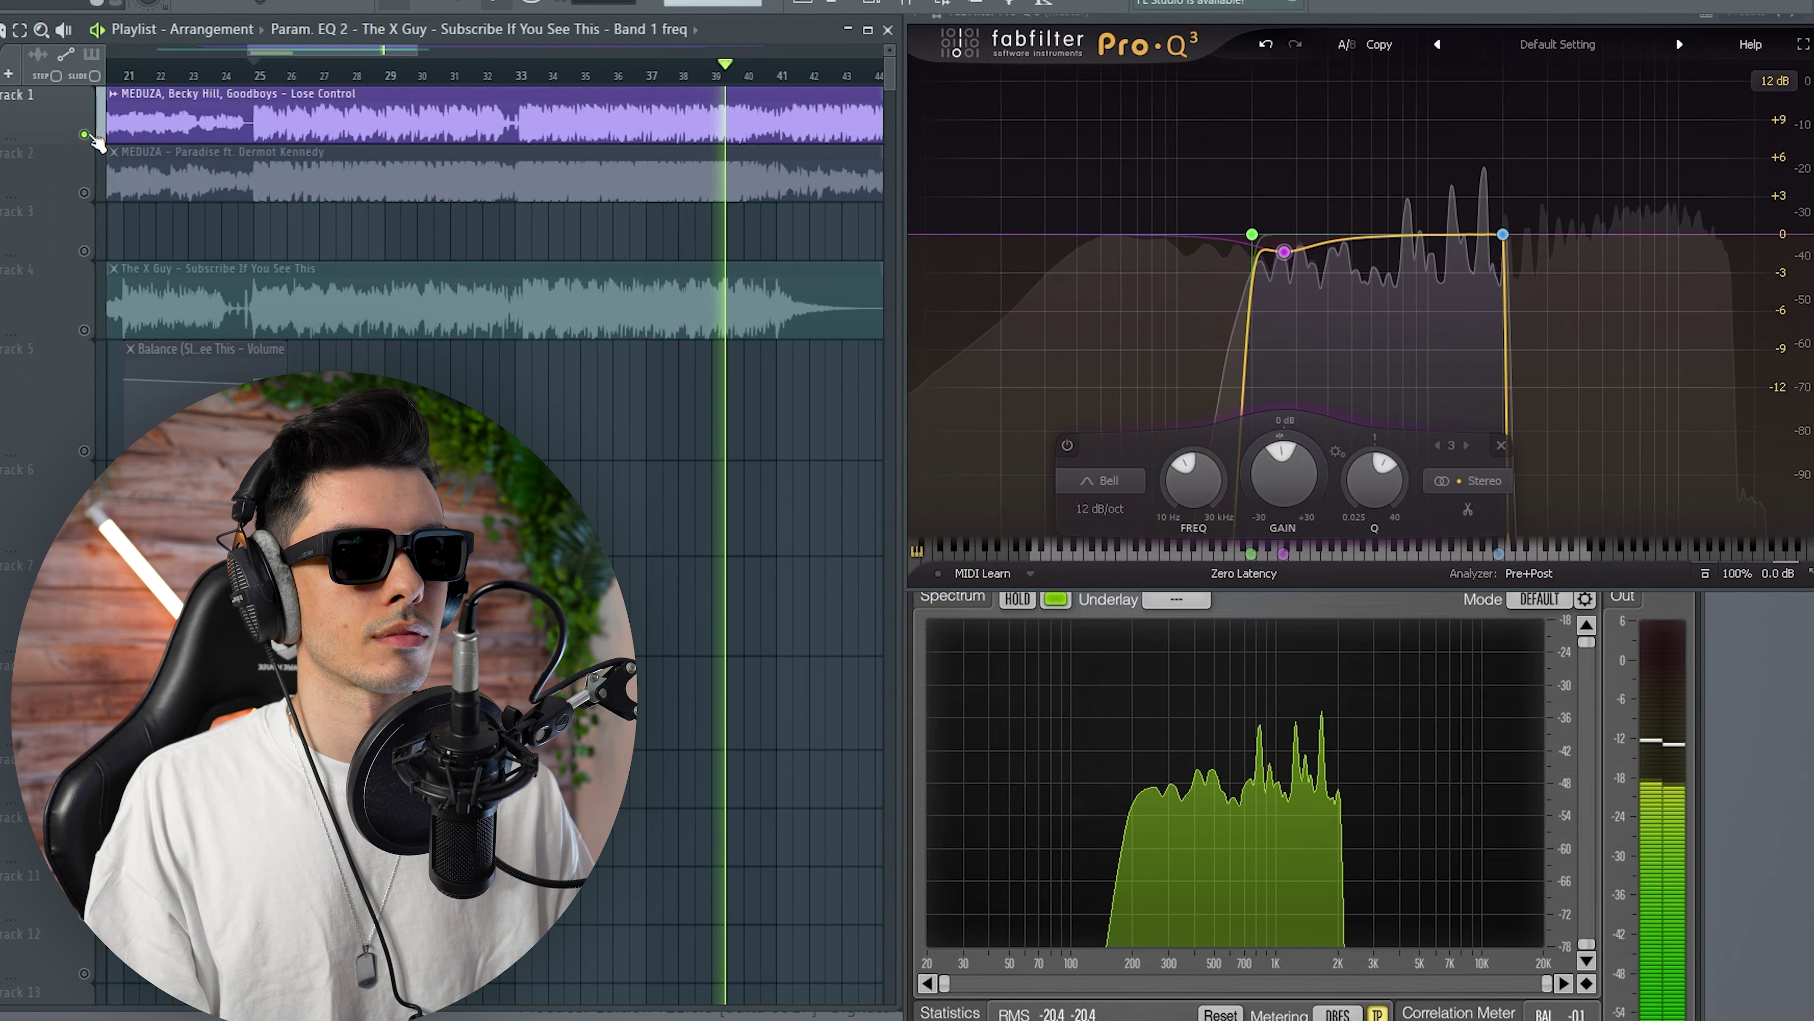
{"action": "left_click", "coordinate": [83, 330]}
Play the song from bar 33 with only the 2000–7000 Hz range isolated, and solo both reference tracks for comparison
{"action": "left_click", "coordinate": [524, 71]}
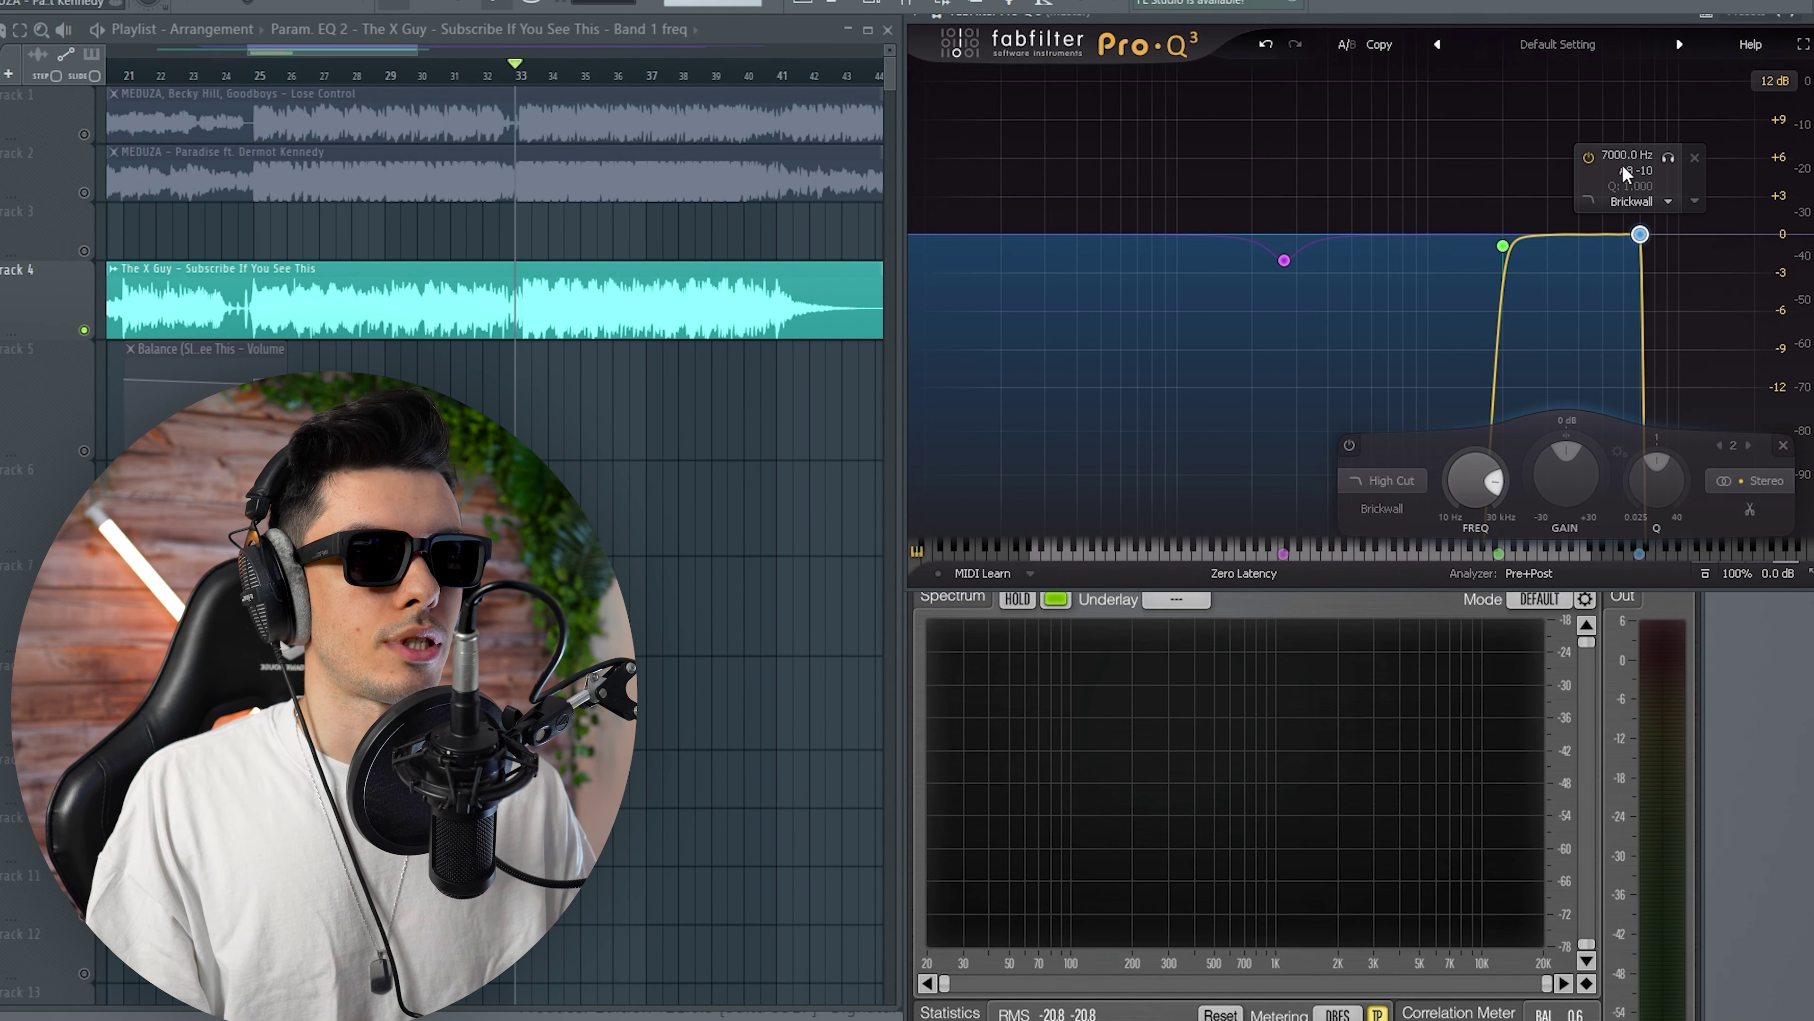
{"action": "key", "text": "space"}
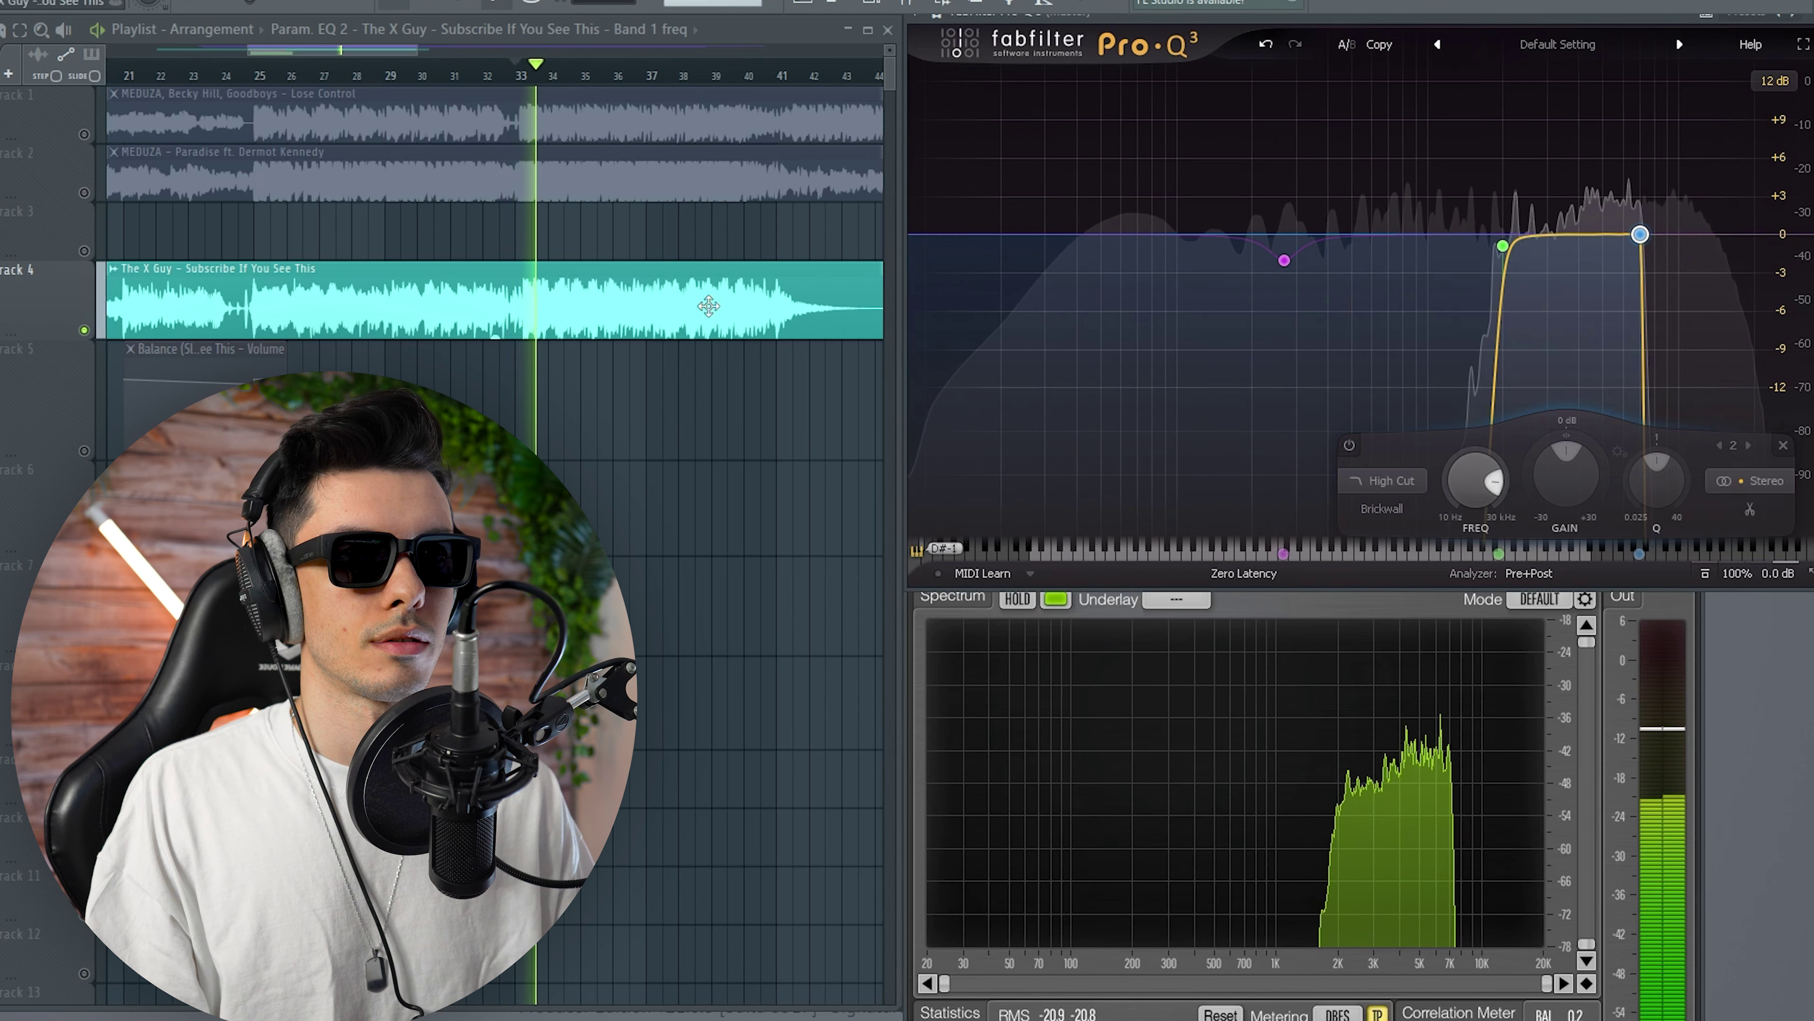
{"action": "right_click", "coordinate": [85, 193]}
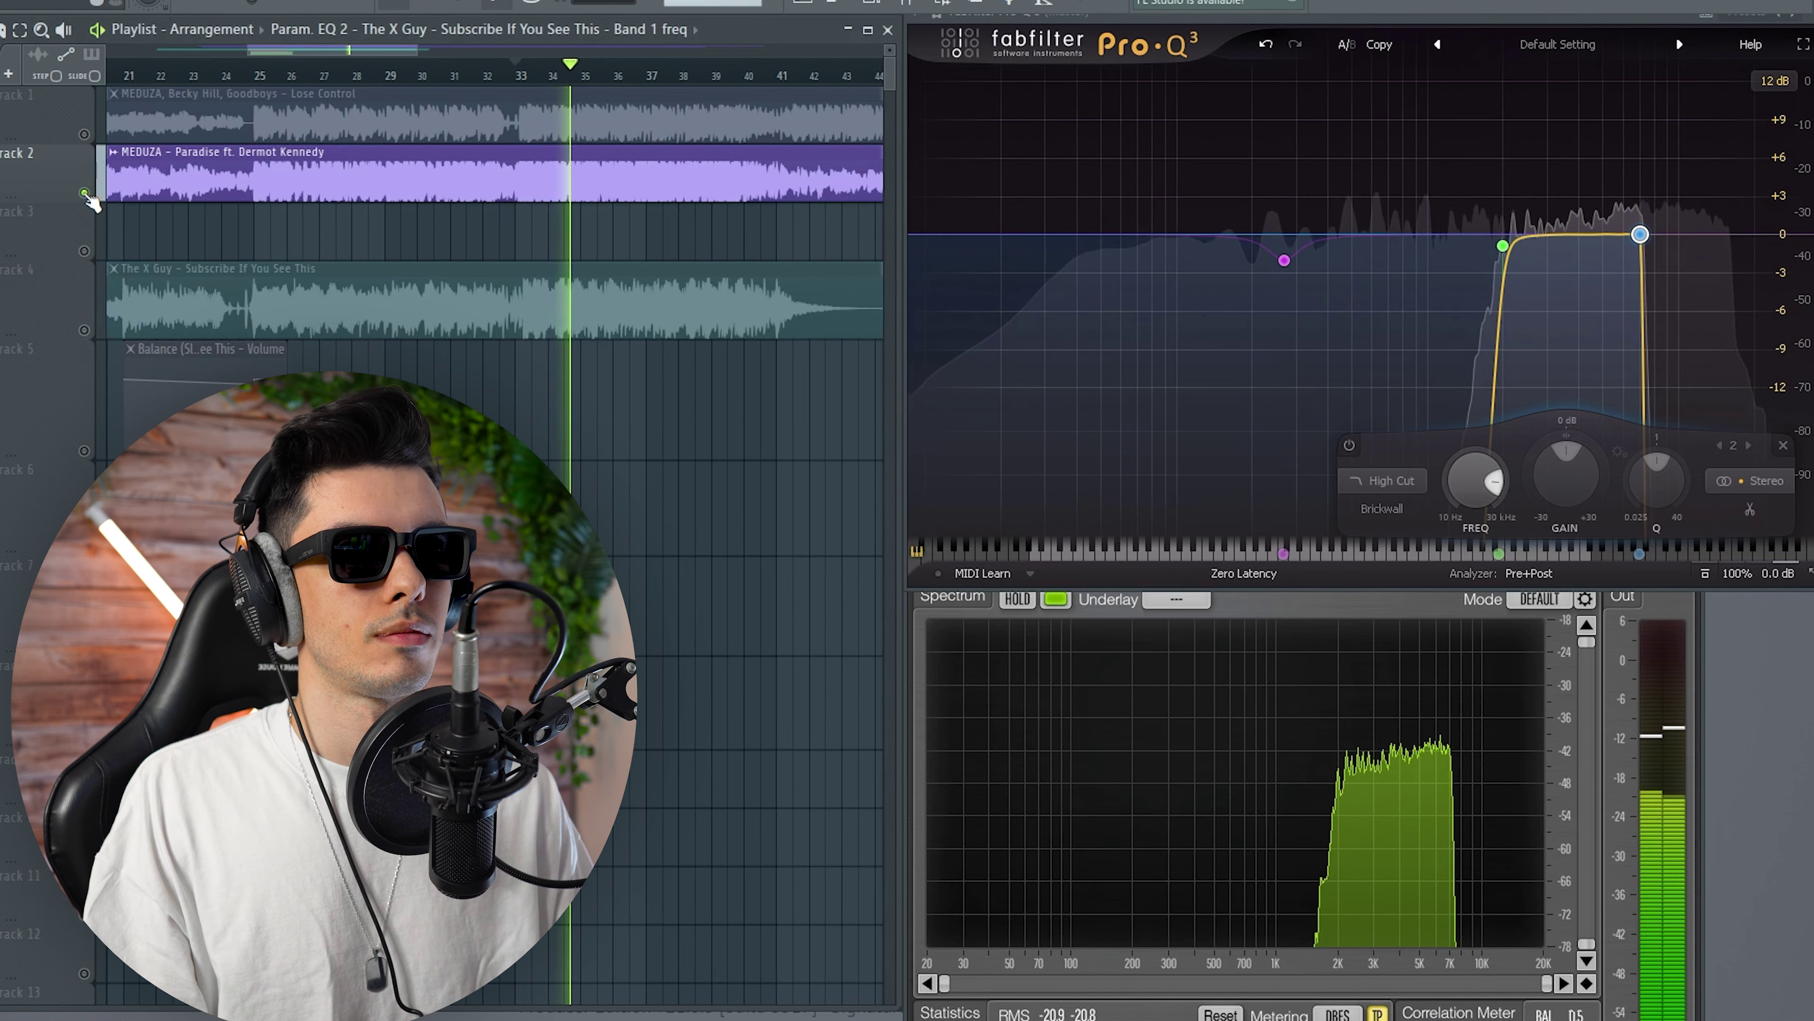
{"action": "right_click", "coordinate": [84, 135]}
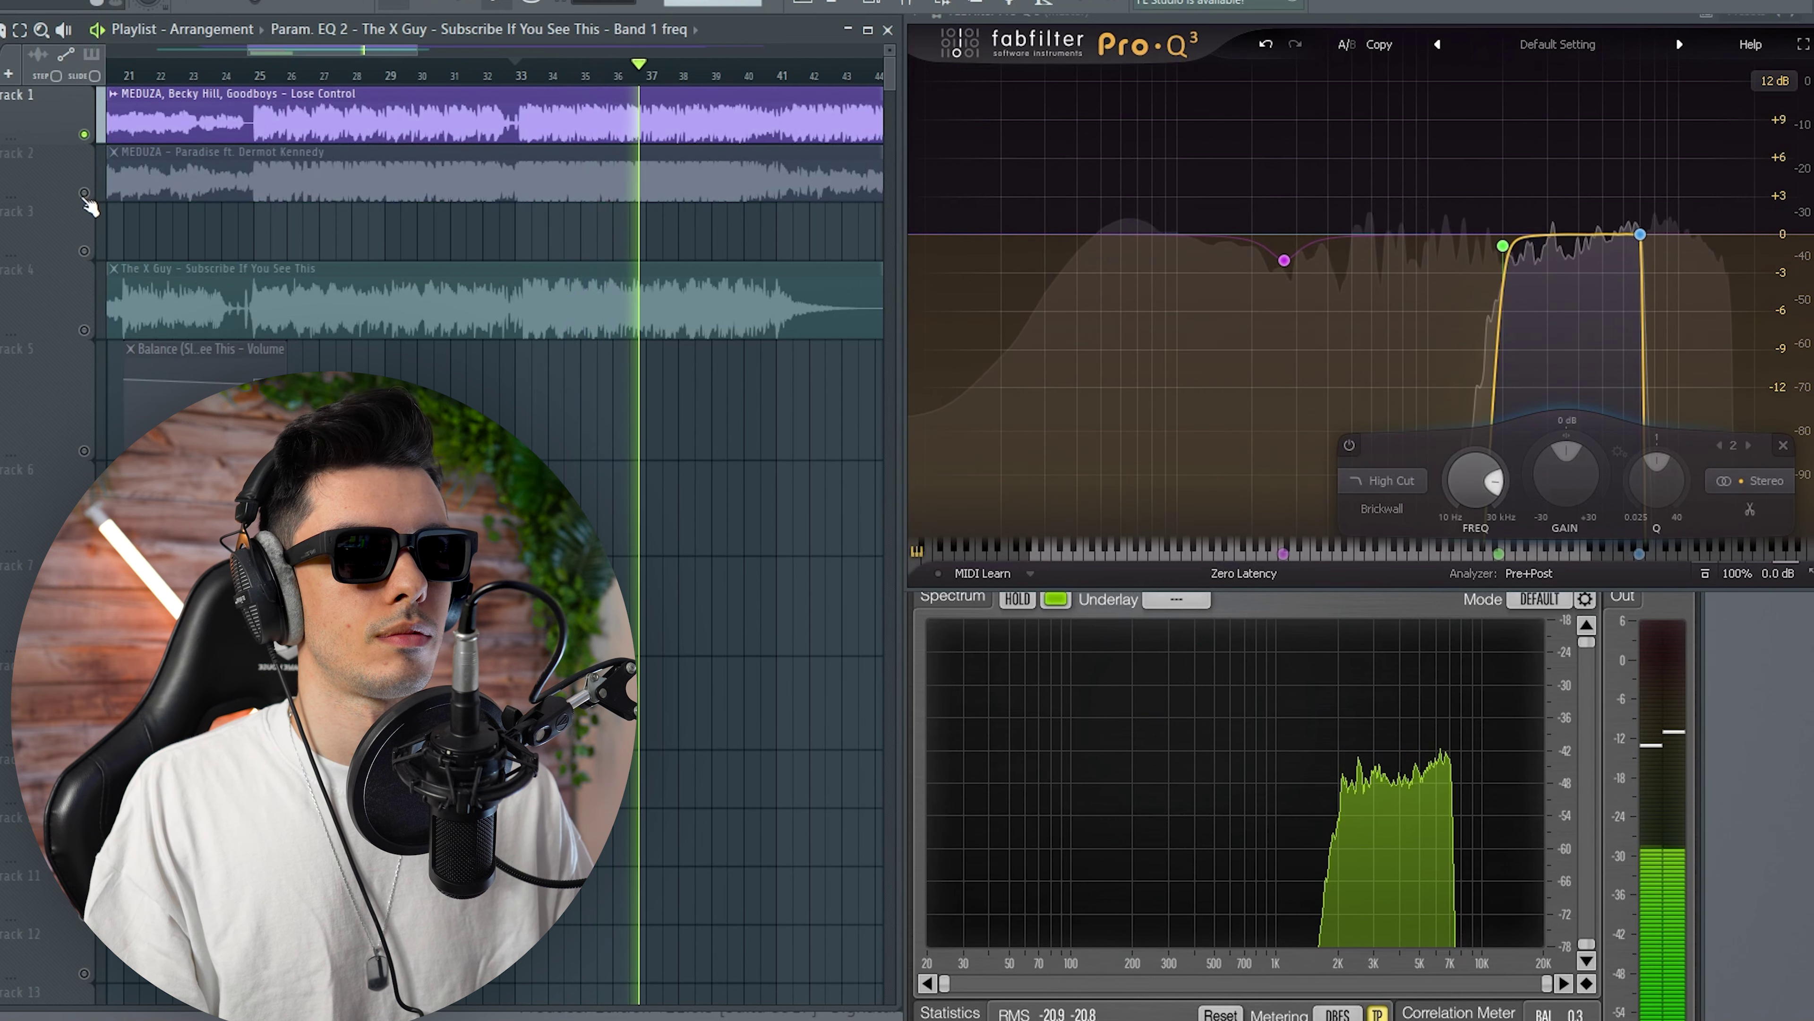
Solo the song again and add a gentle narrow bell cut just below the 7000 Hz high cut
{"action": "right_click", "coordinate": [84, 329]}
{"action": "left_click", "coordinate": [1646, 192]}
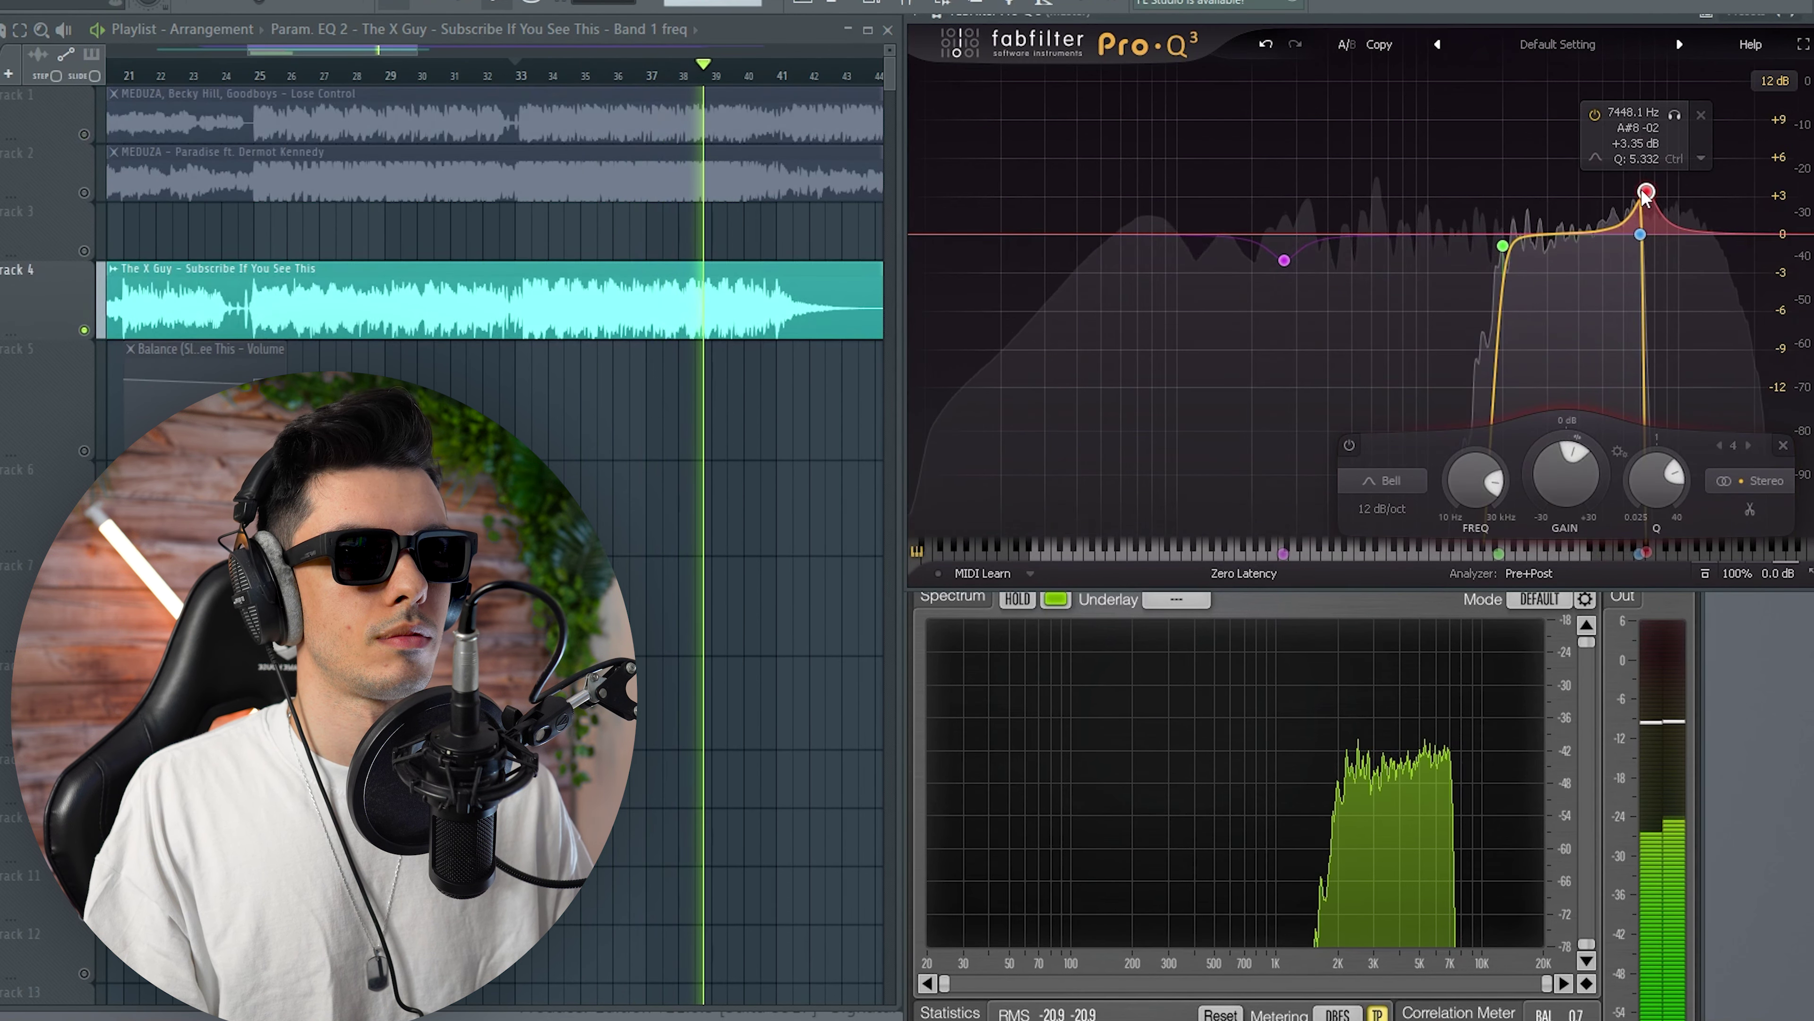
{"action": "left_click_drag", "start_coordinate": [1644, 191], "coordinate": [1627, 247]}
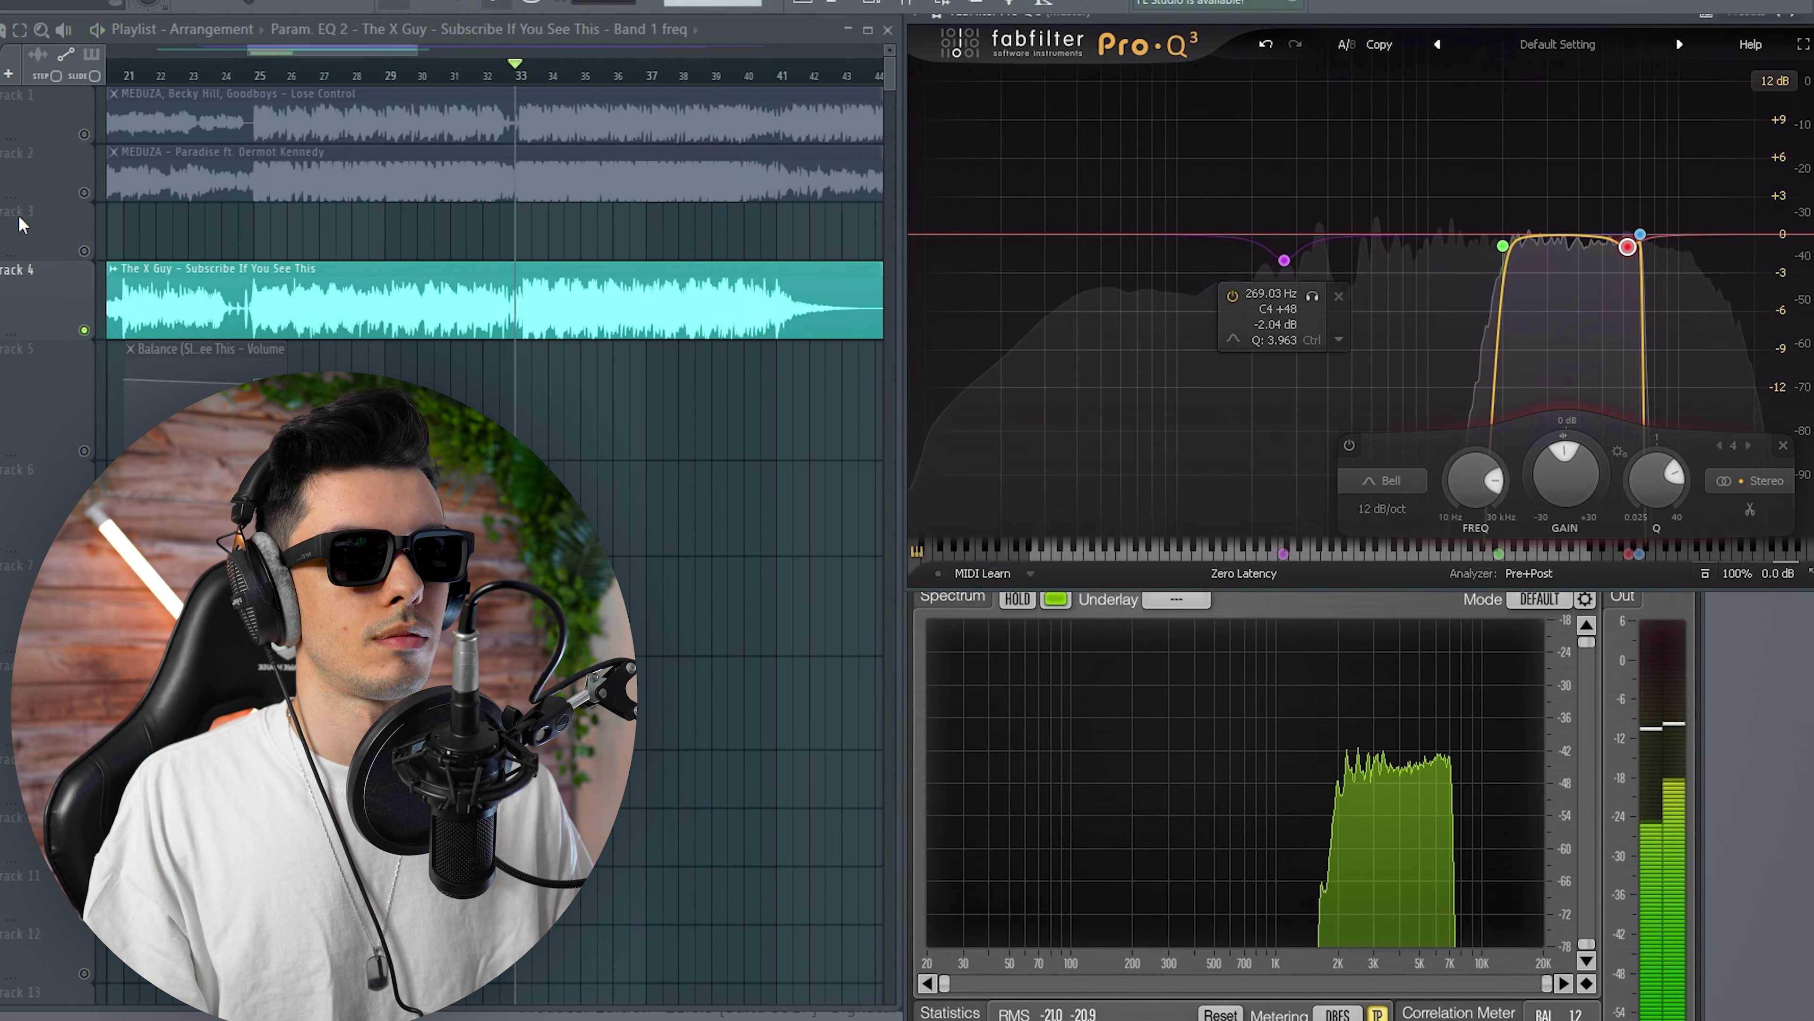
Isolate the highs by moving the high cut to the upper end of the spectrum and setting the low cut to 7000 Hz
{"action": "left_click_drag", "start_coordinate": [1640, 234], "coordinate": [1798, 234]}
{"action": "left_click", "coordinate": [1502, 245]}
{"action": "left_click", "coordinate": [1487, 166]}
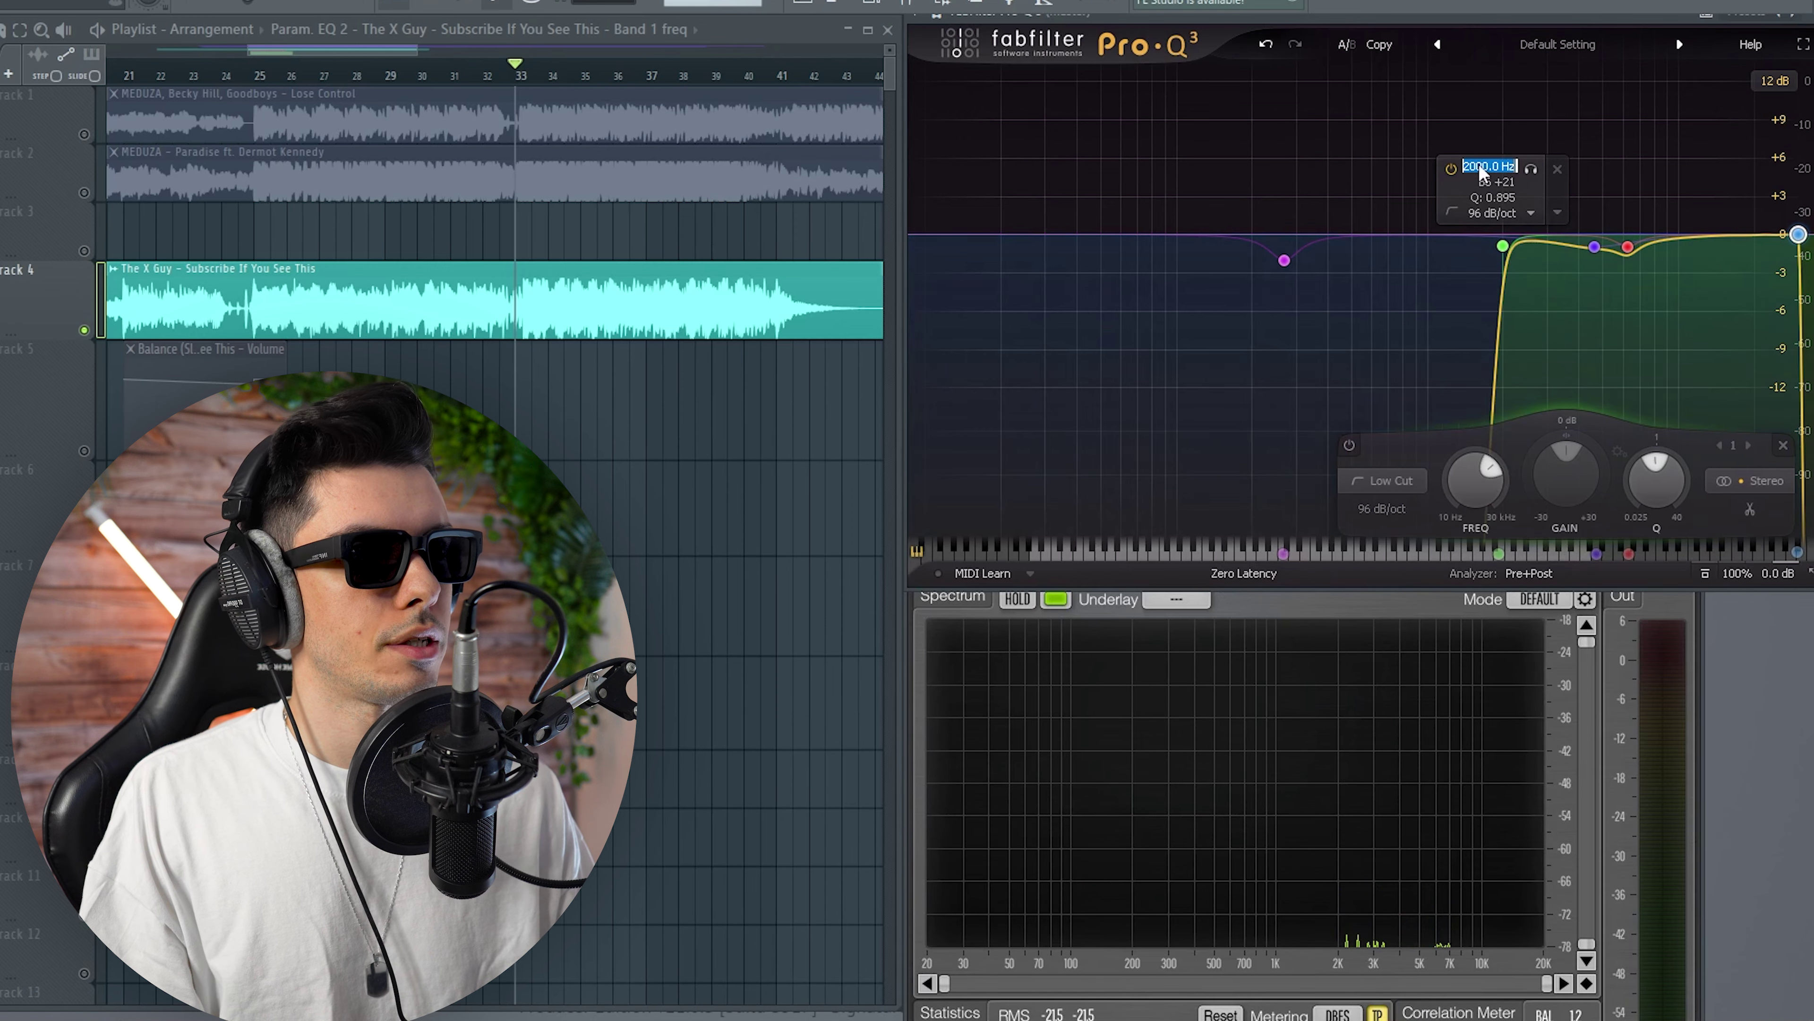
{"action": "type", "text": "7000"}
{"action": "key", "text": "Return"}
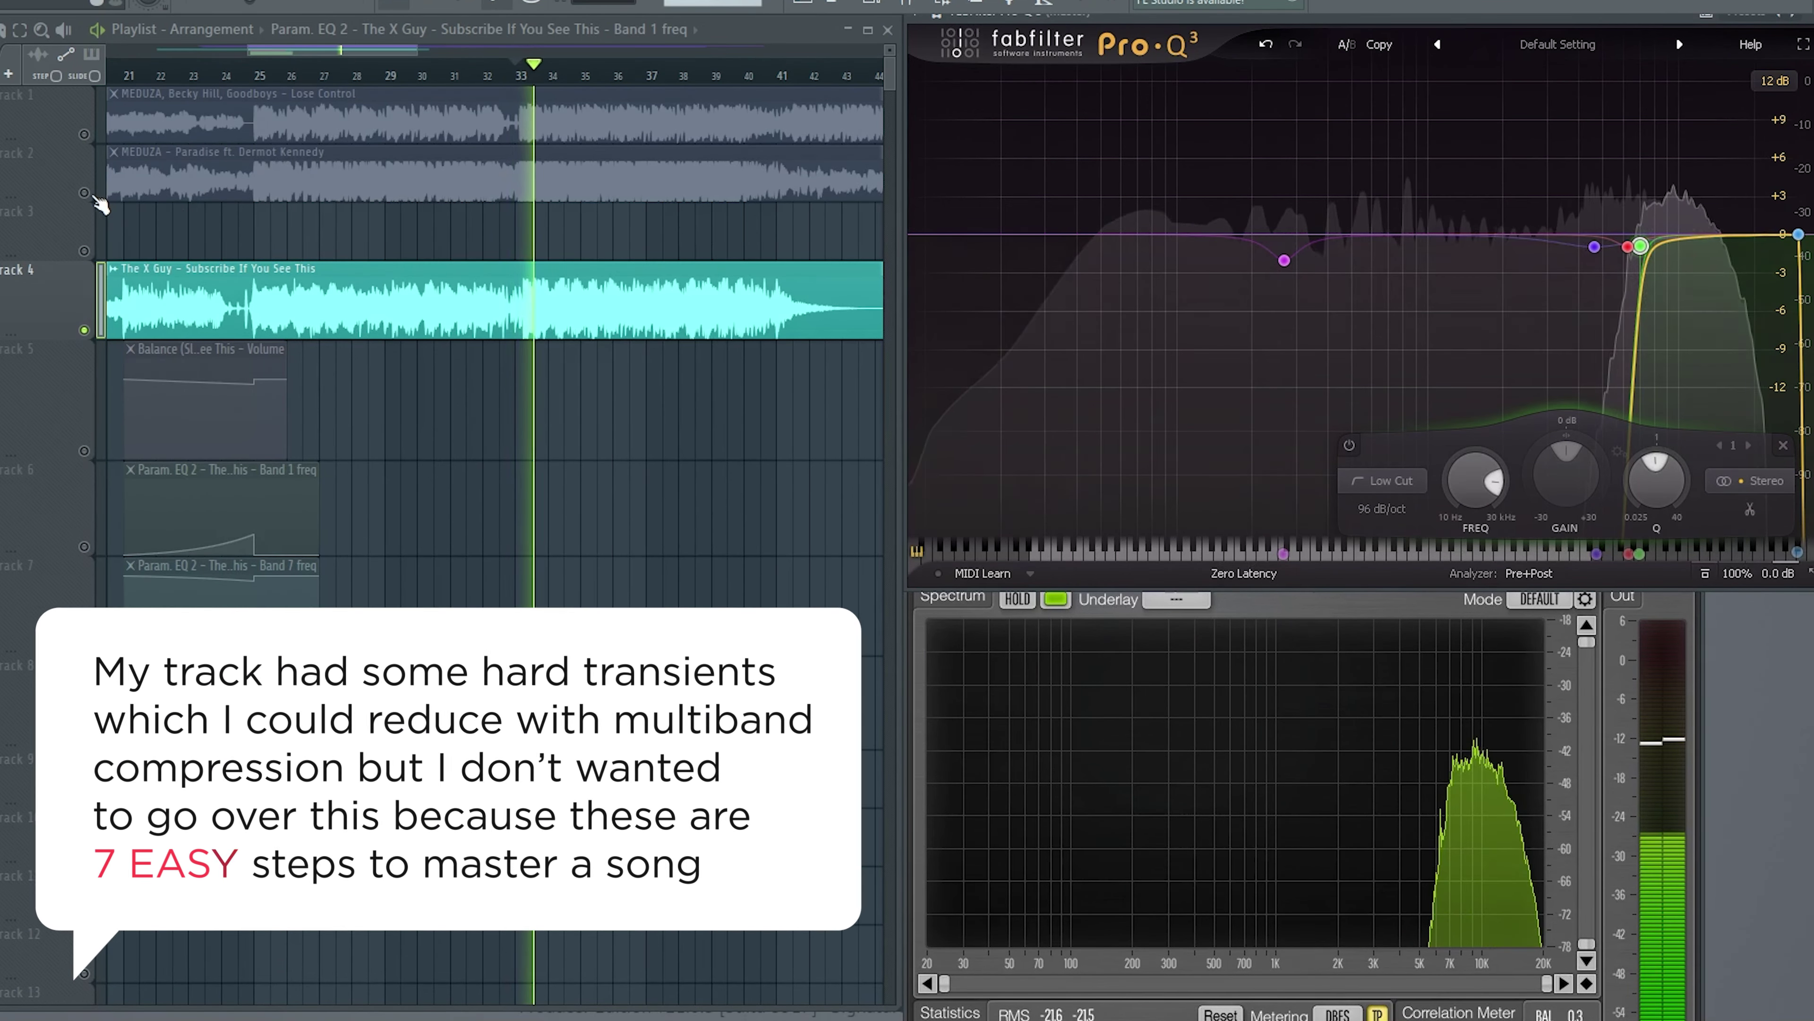
Compare the song's highs above 7000 Hz with both MEDUZA reference tracks by soloing them during playback
{"action": "right_click", "coordinate": [84, 192]}
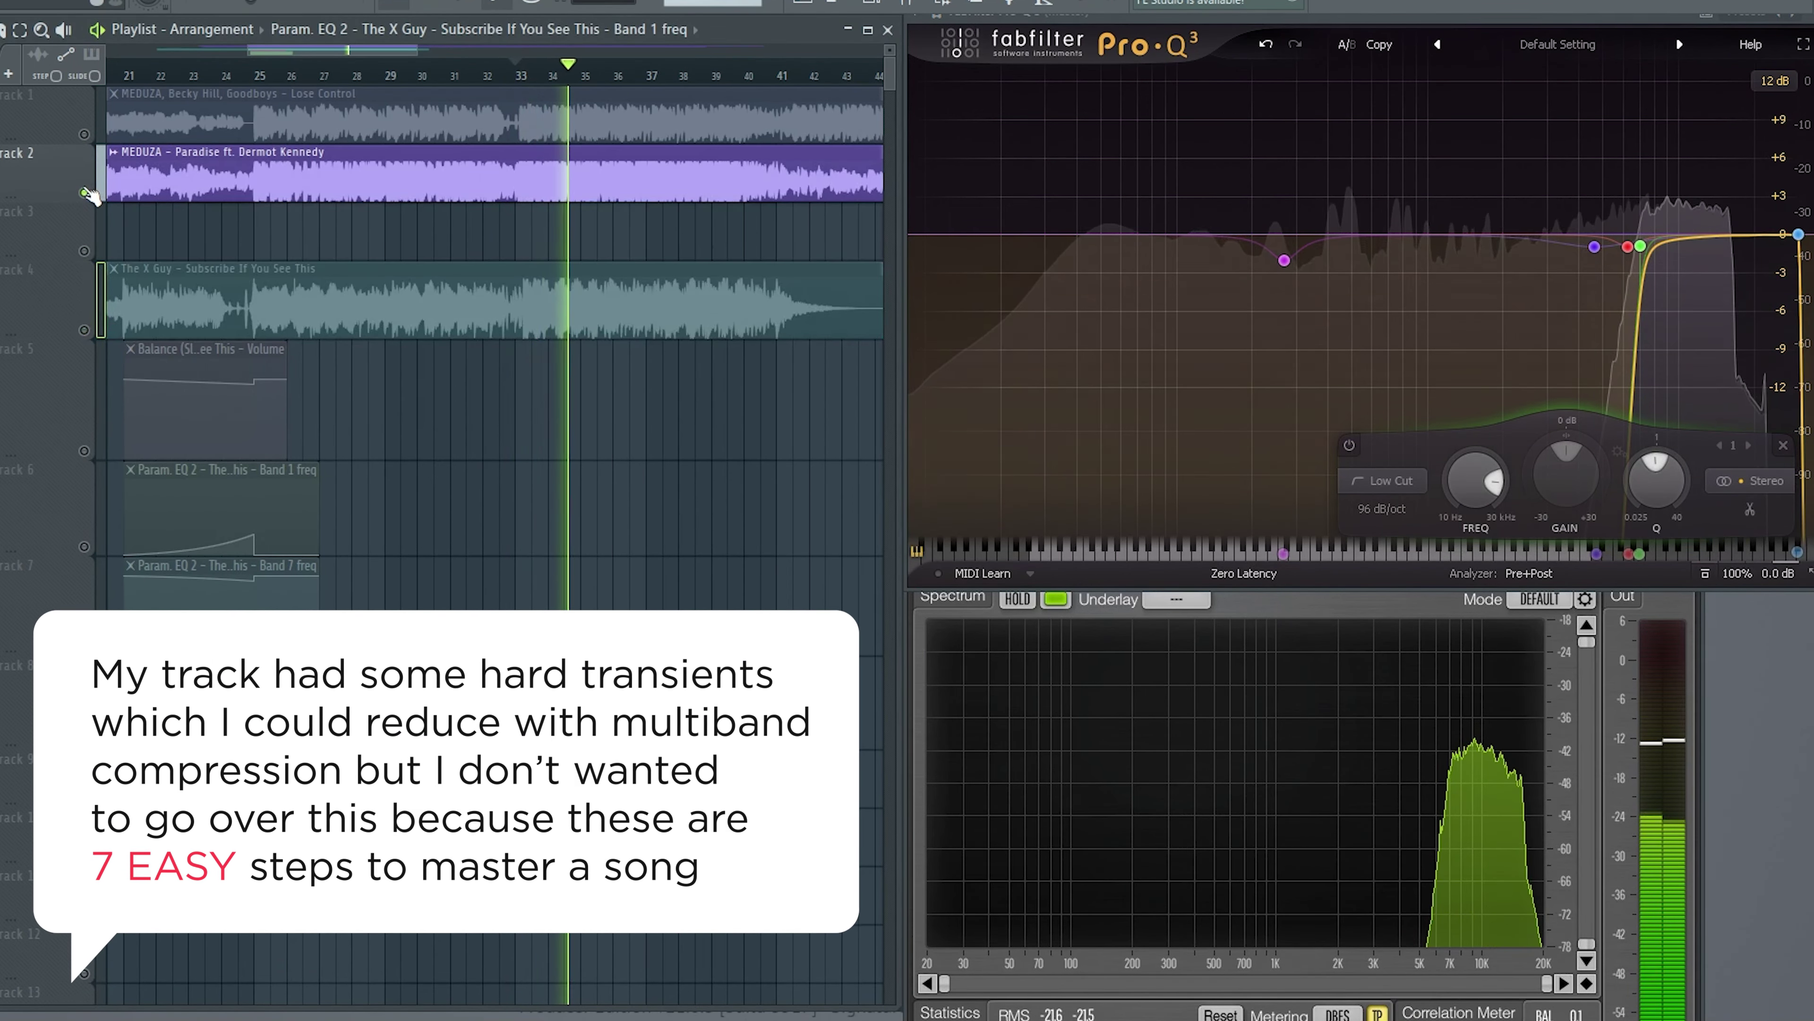
{"action": "right_click", "coordinate": [84, 134]}
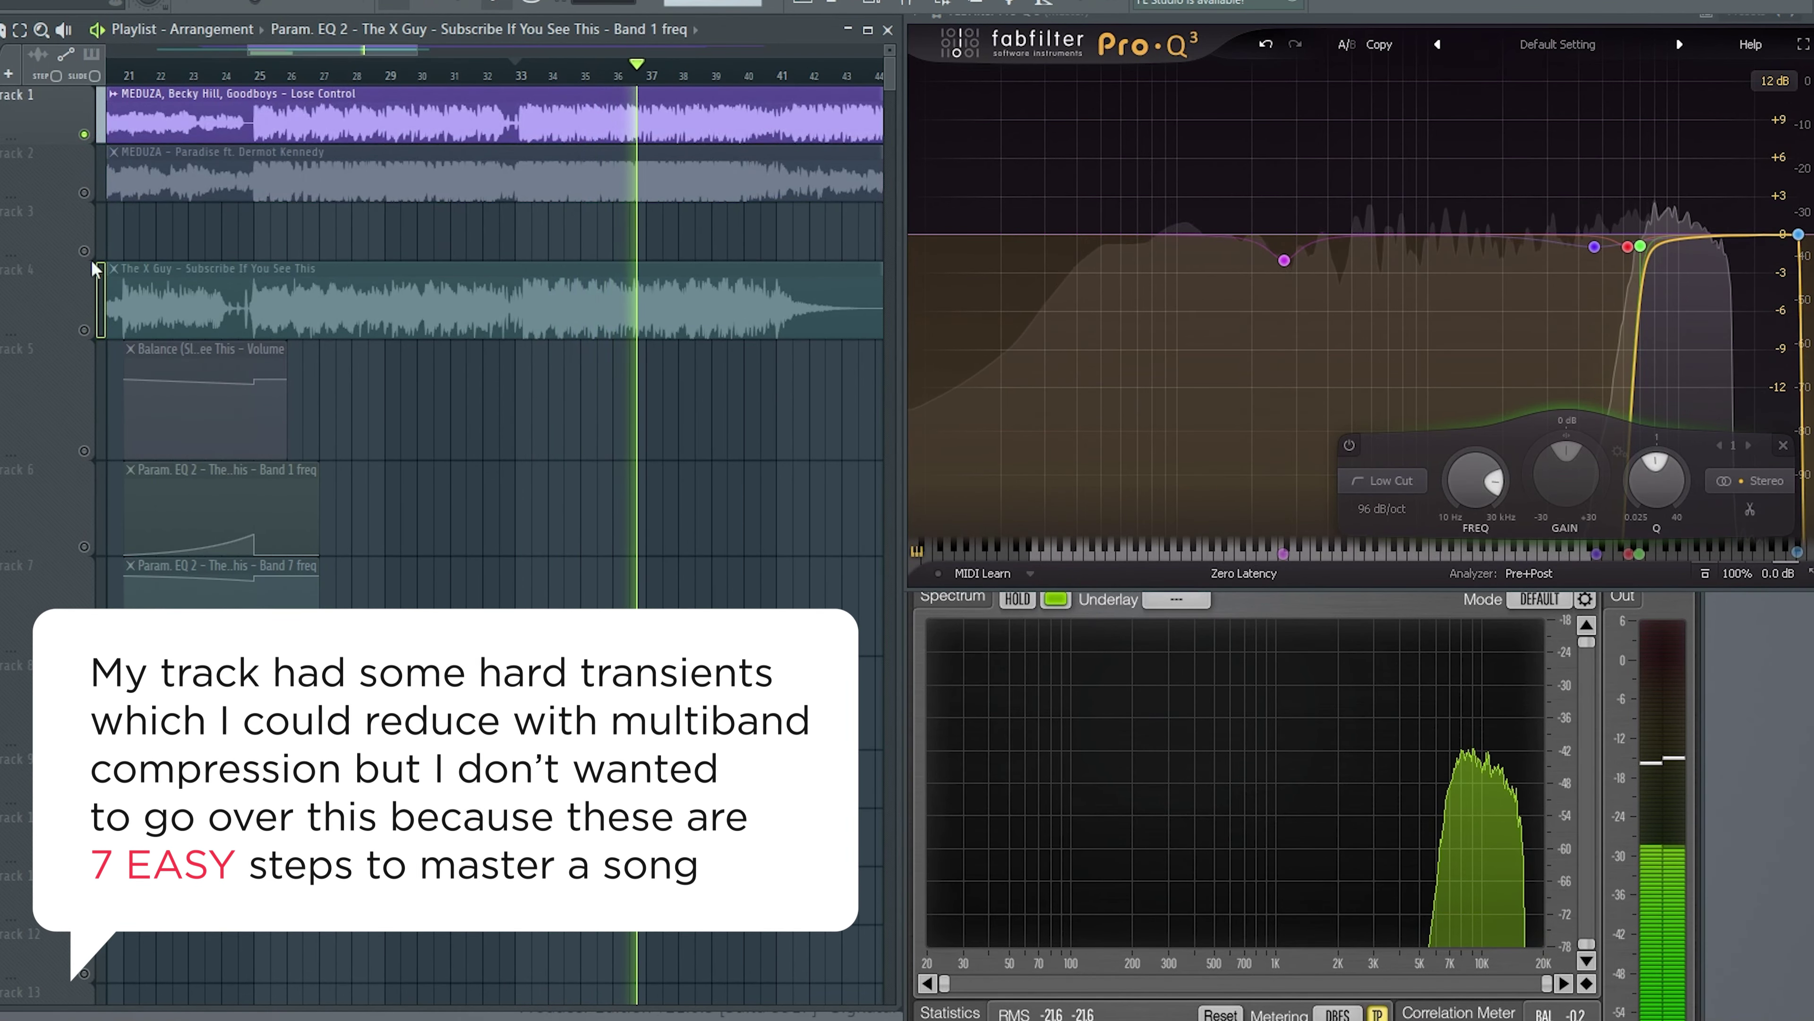
{"action": "right_click", "coordinate": [84, 330]}
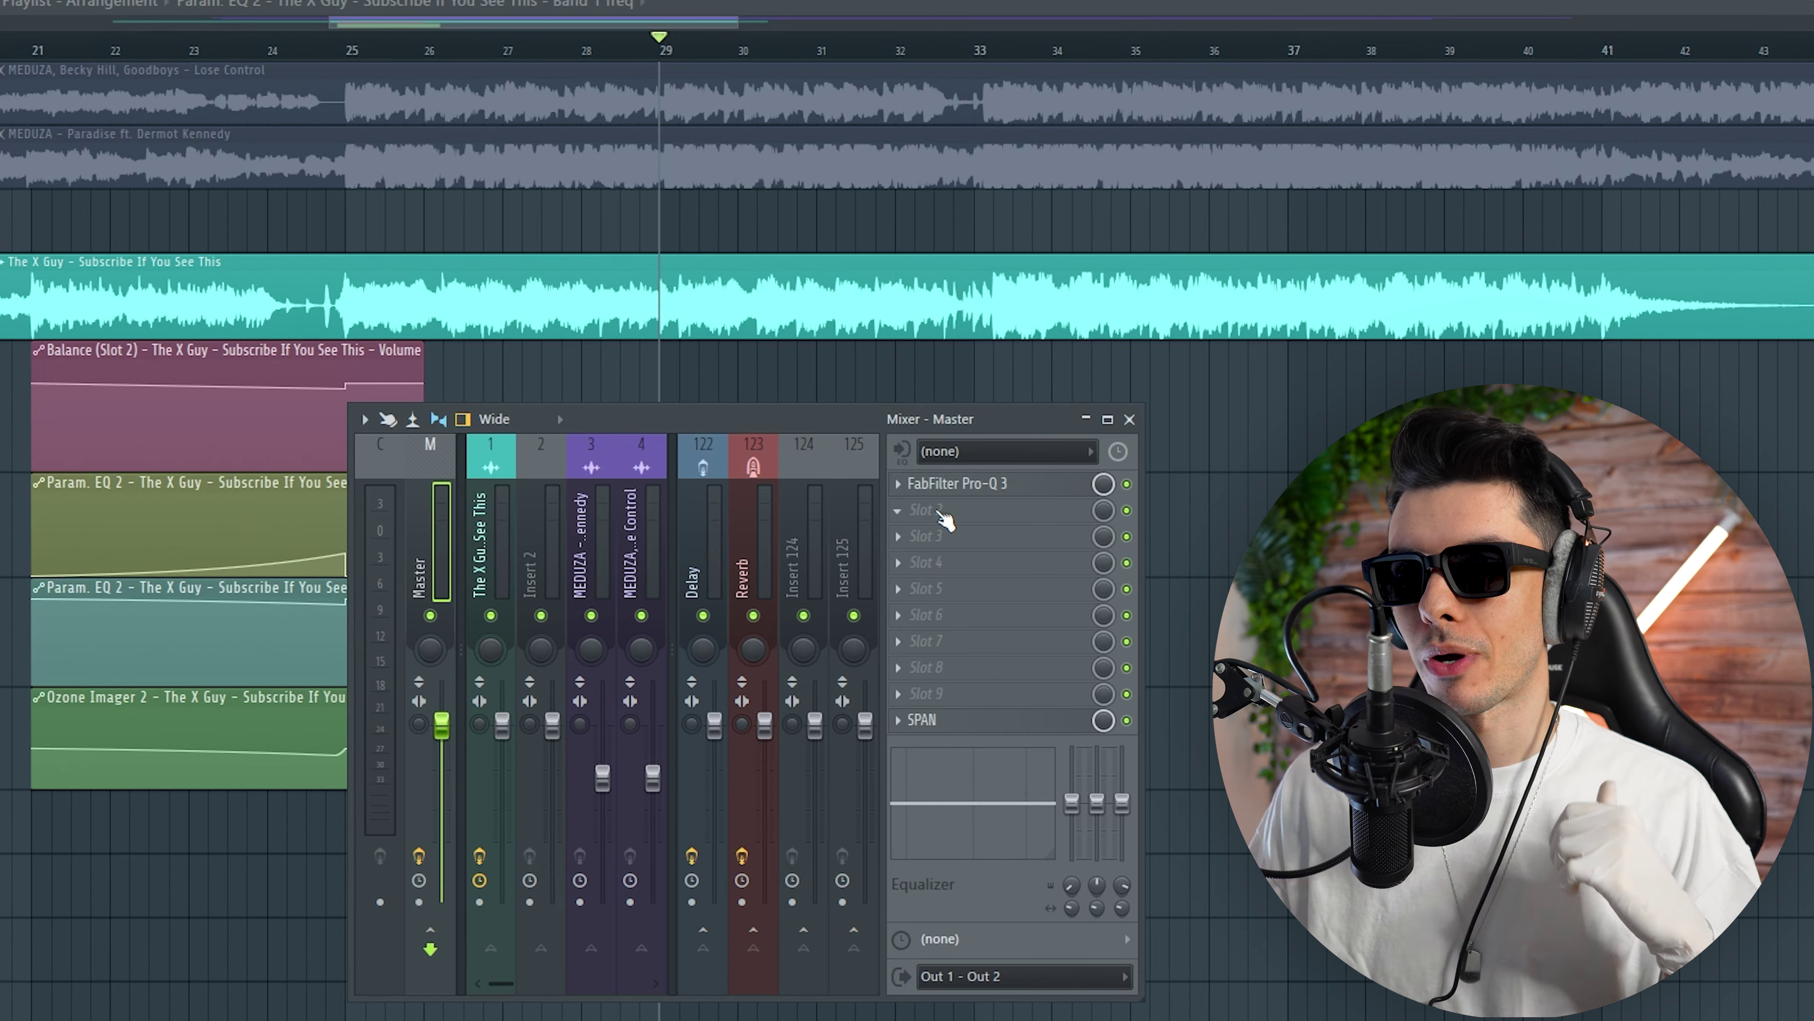
Load soothe2 into slot 2 of the Master mixer track and set it to hard mode
{"action": "left_click", "coordinate": [944, 512]}
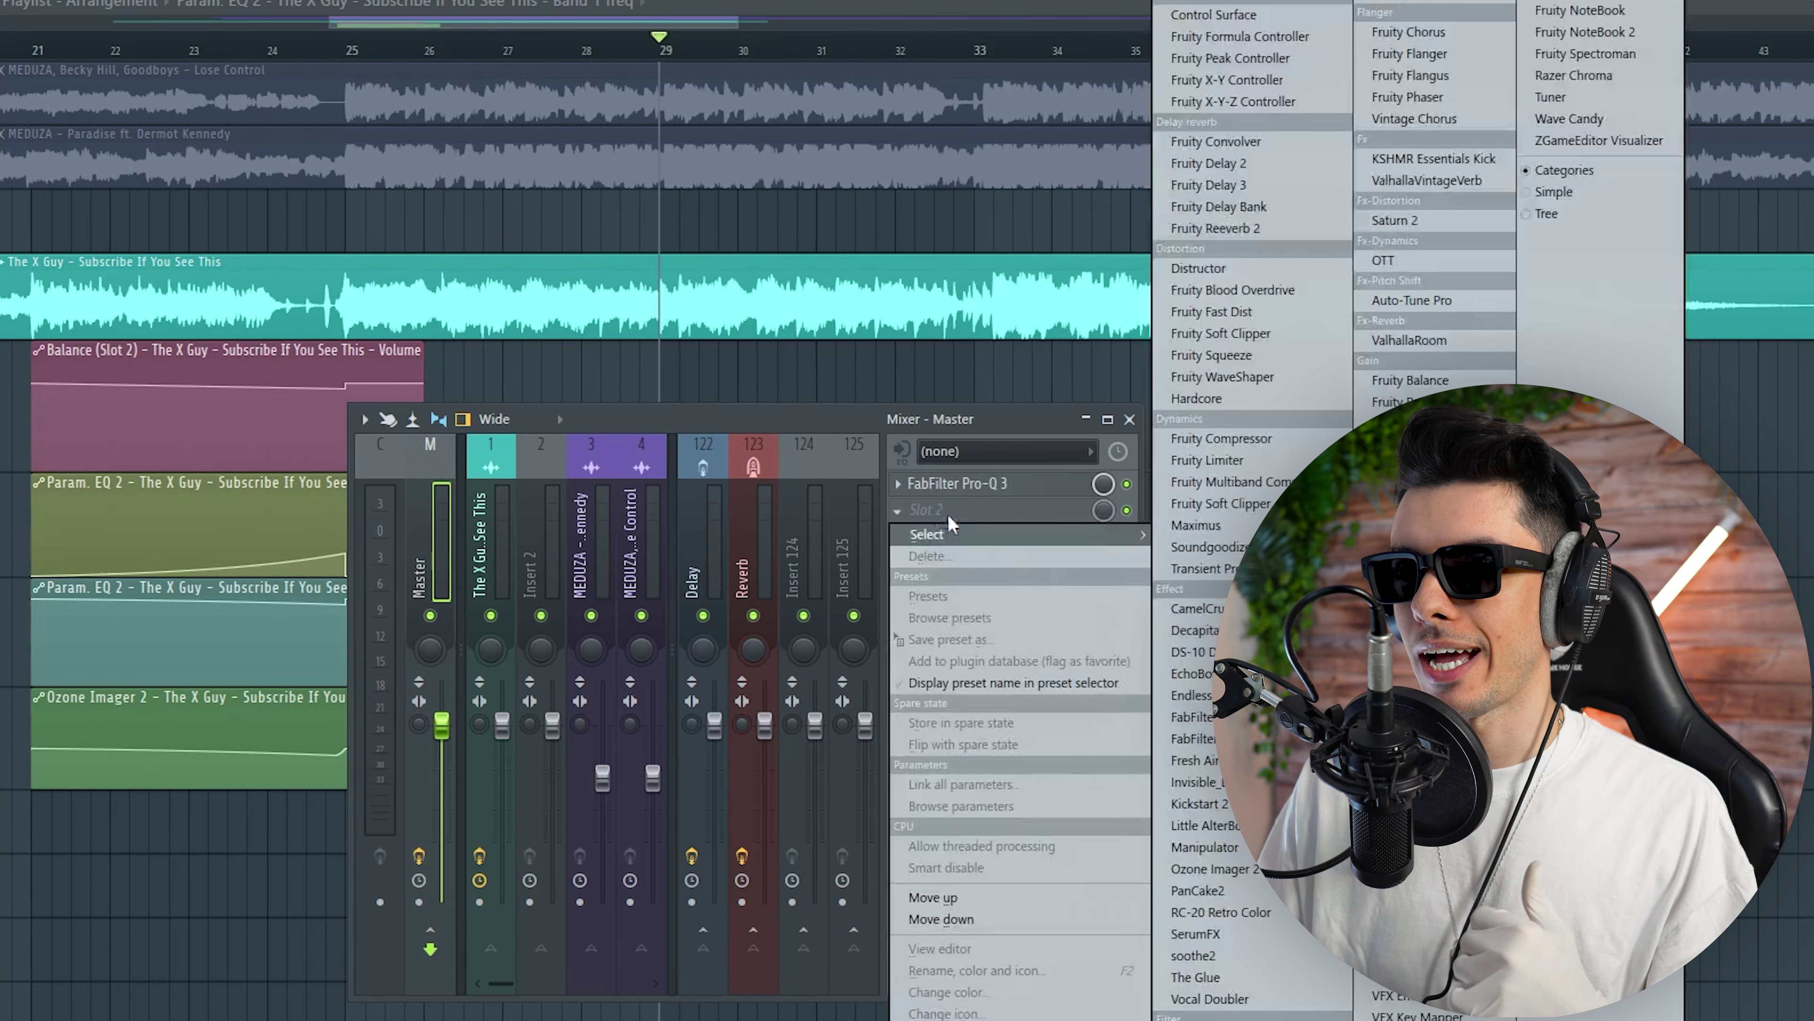
{"action": "left_click", "coordinate": [1193, 955]}
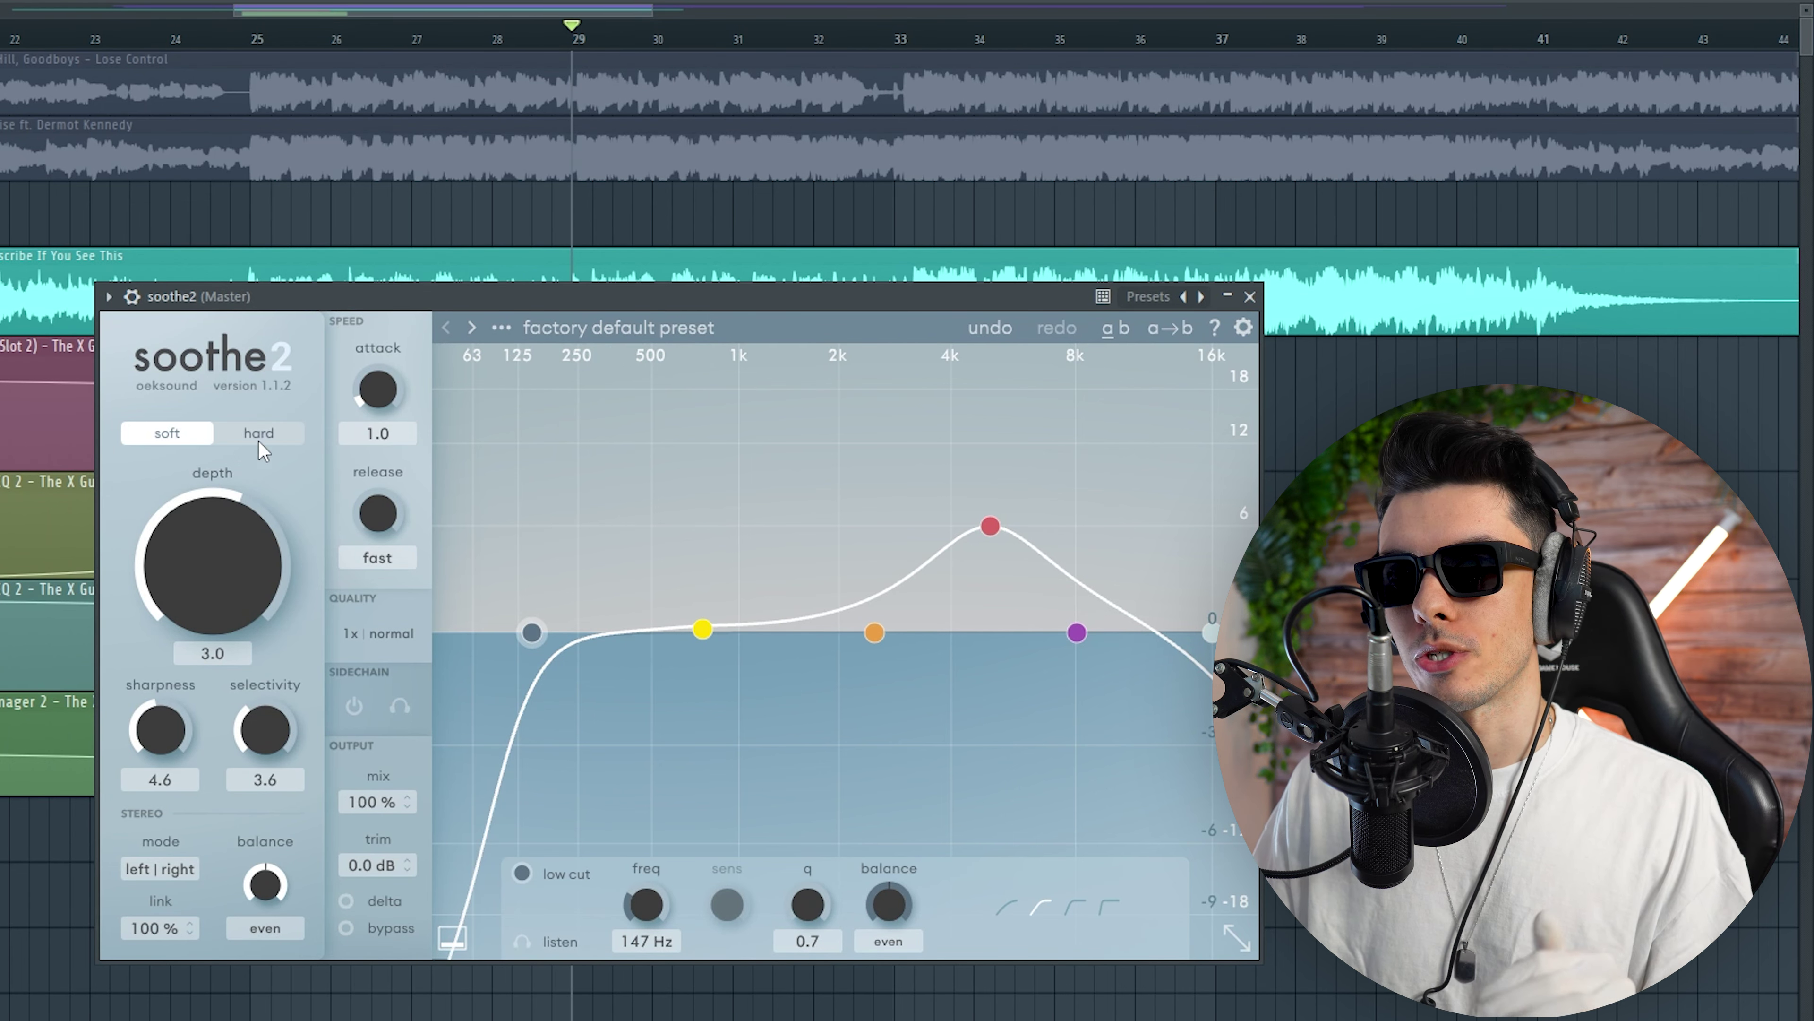
{"action": "left_click", "coordinate": [266, 431]}
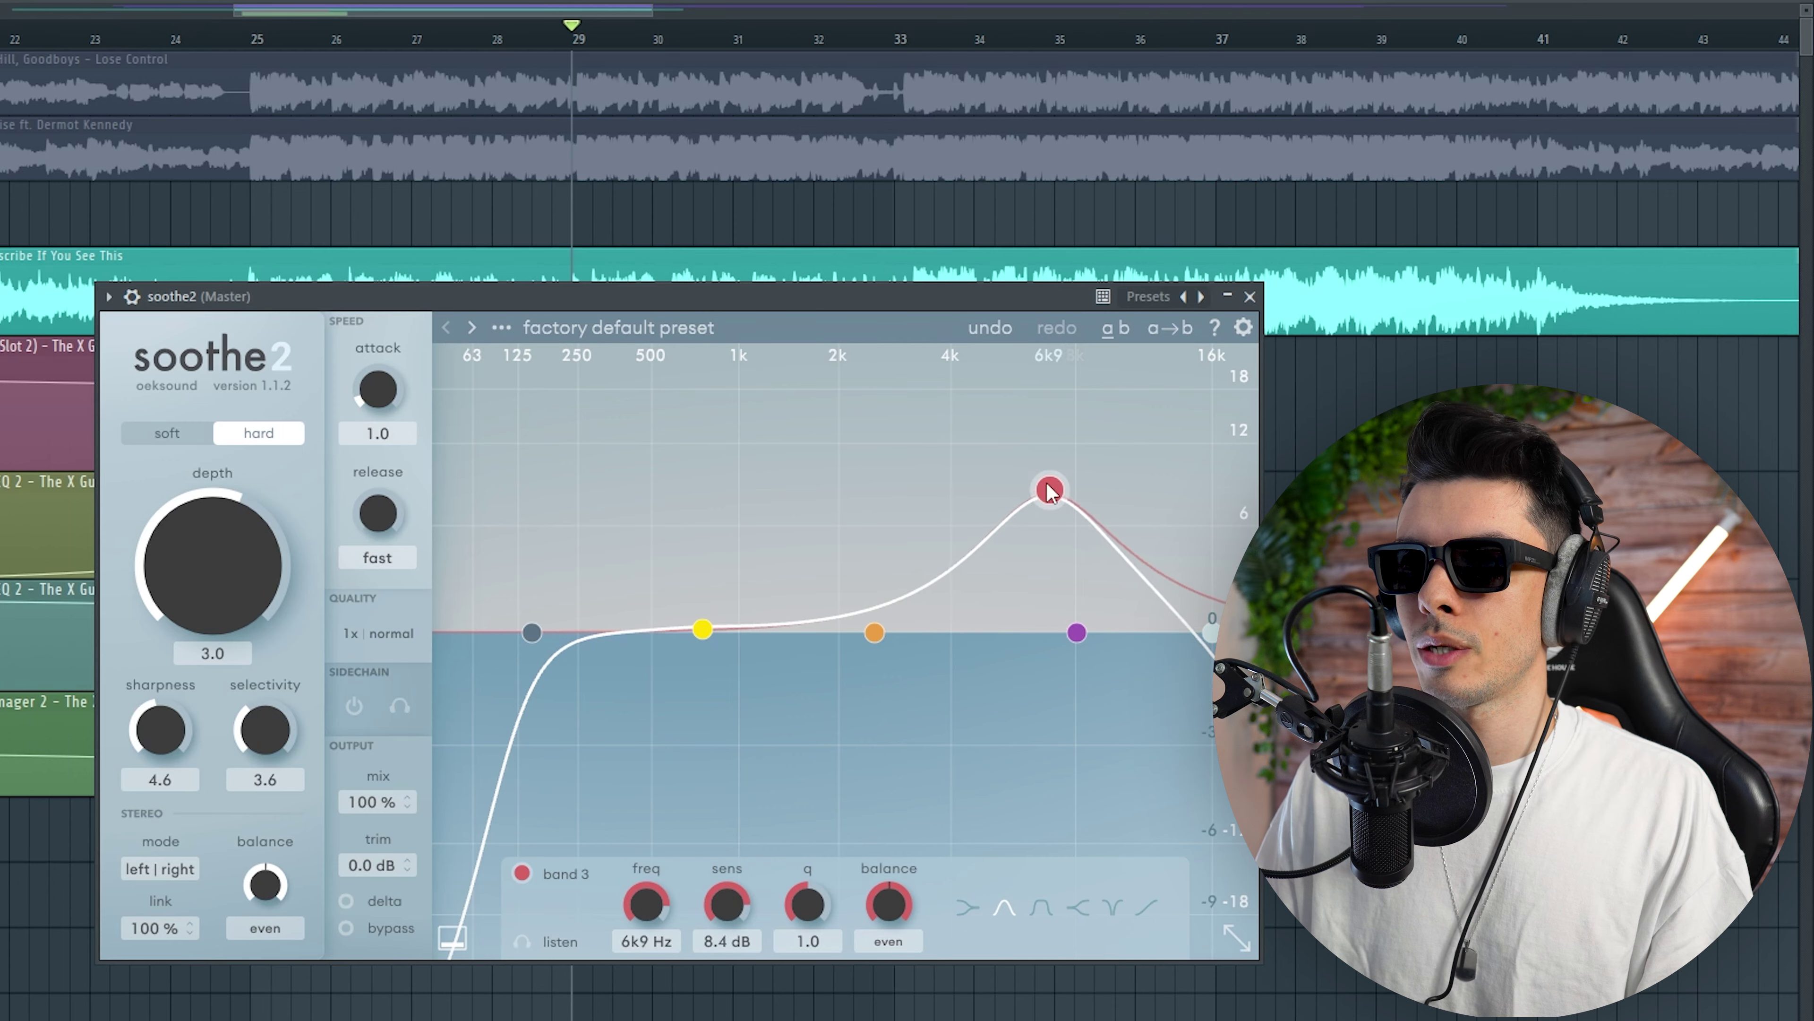
Shape soothe2's curve with the red band at about 8 kHz and the yellow band raised near 2 kHz, adjusting depth during playback
{"action": "left_click_drag", "start_coordinate": [1049, 490], "coordinate": [1083, 529]}
{"action": "left_click_drag", "start_coordinate": [702, 629], "coordinate": [825, 572]}
{"action": "key", "text": "space"}
{"action": "left_click_drag", "start_coordinate": [268, 540], "coordinate": [211, 600]}
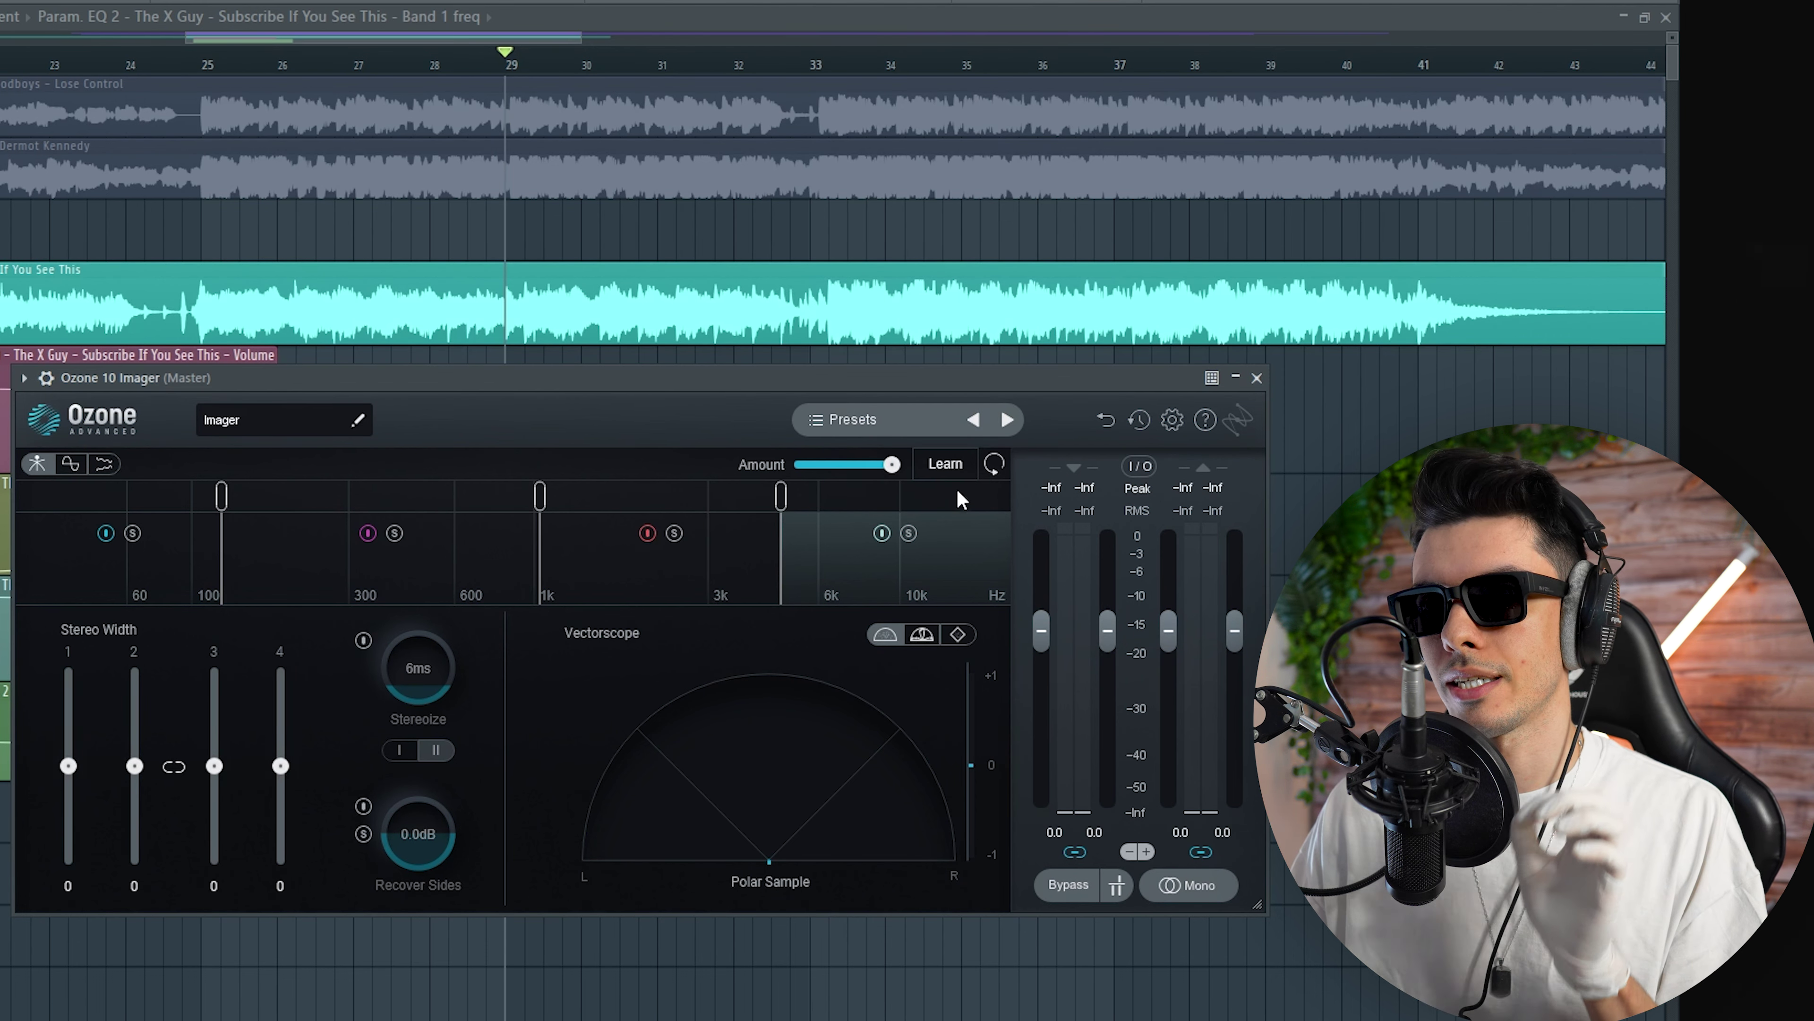
Play the song and let Ozone 10 Imager learn its band crossovers
{"action": "key", "text": "space"}
{"action": "left_click", "coordinate": [946, 464]}
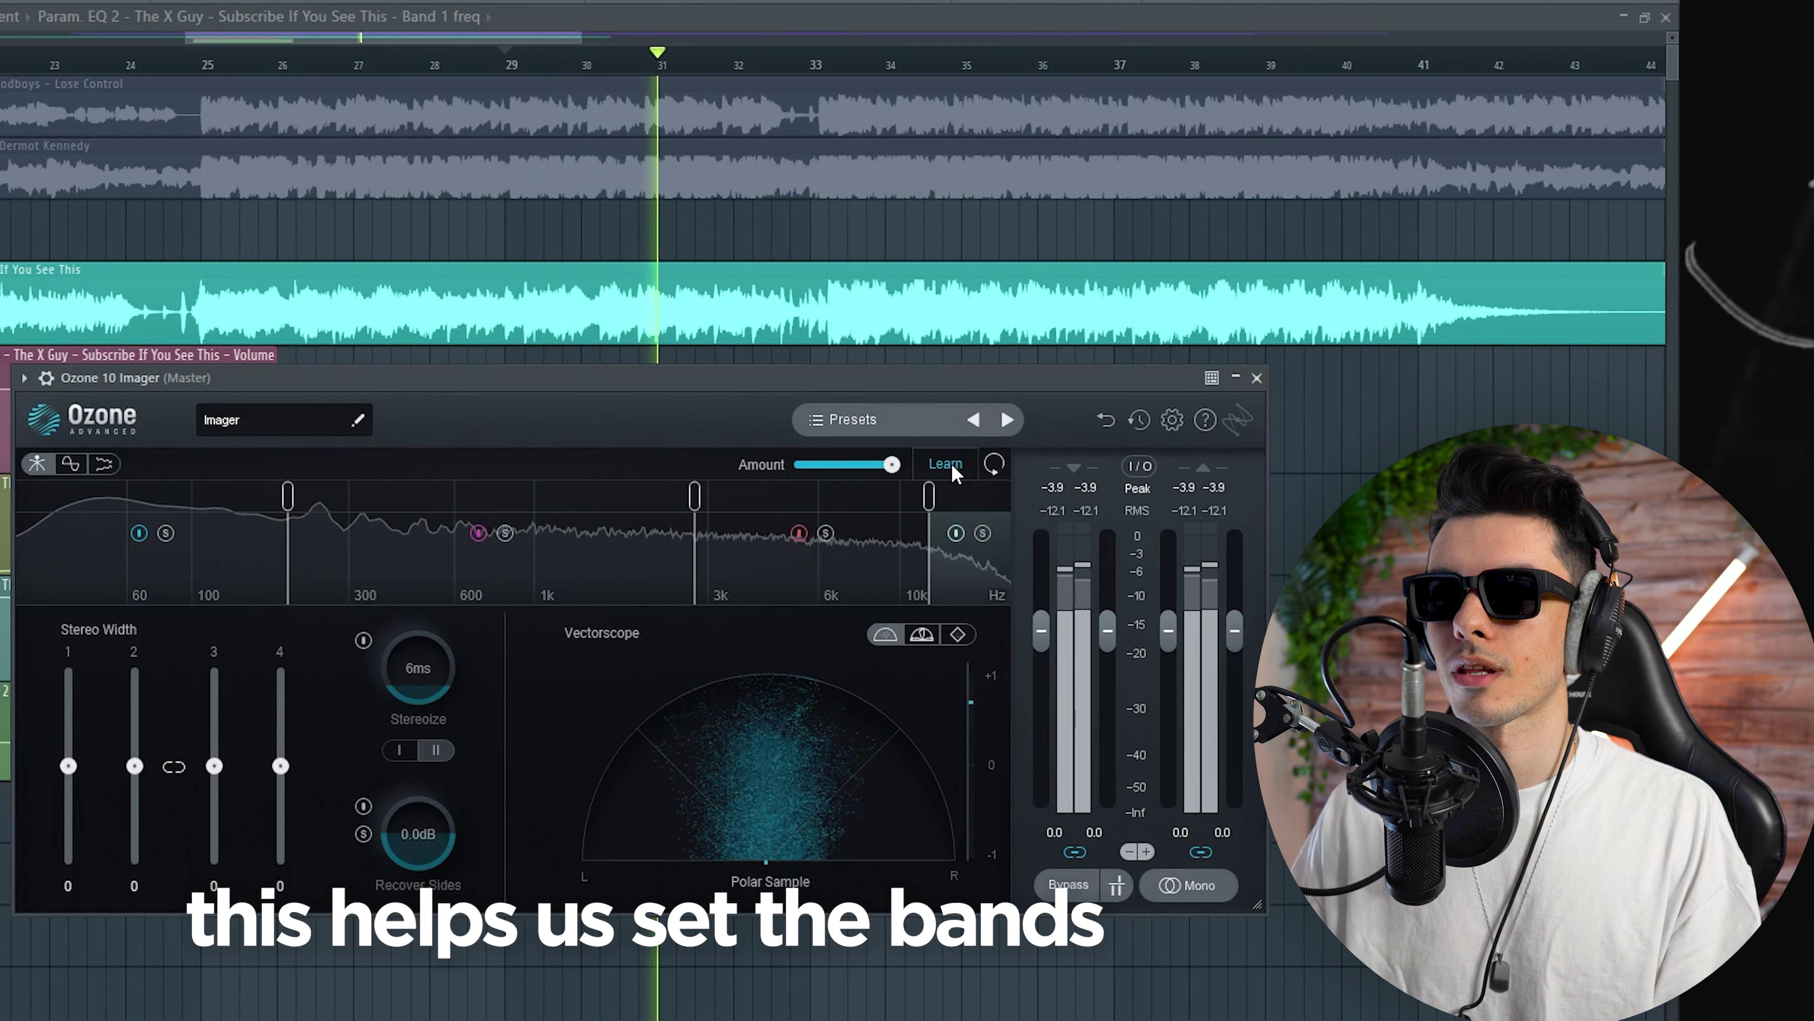
{"action": "left_click", "coordinate": [946, 464]}
{"action": "key", "text": "space"}
Set the imager's first crossover to 150 Hz while auditioning the song
{"action": "key", "text": "space"}
{"action": "left_click_drag", "start_coordinate": [289, 487], "coordinate": [247, 493]}
{"action": "key", "text": "space"}
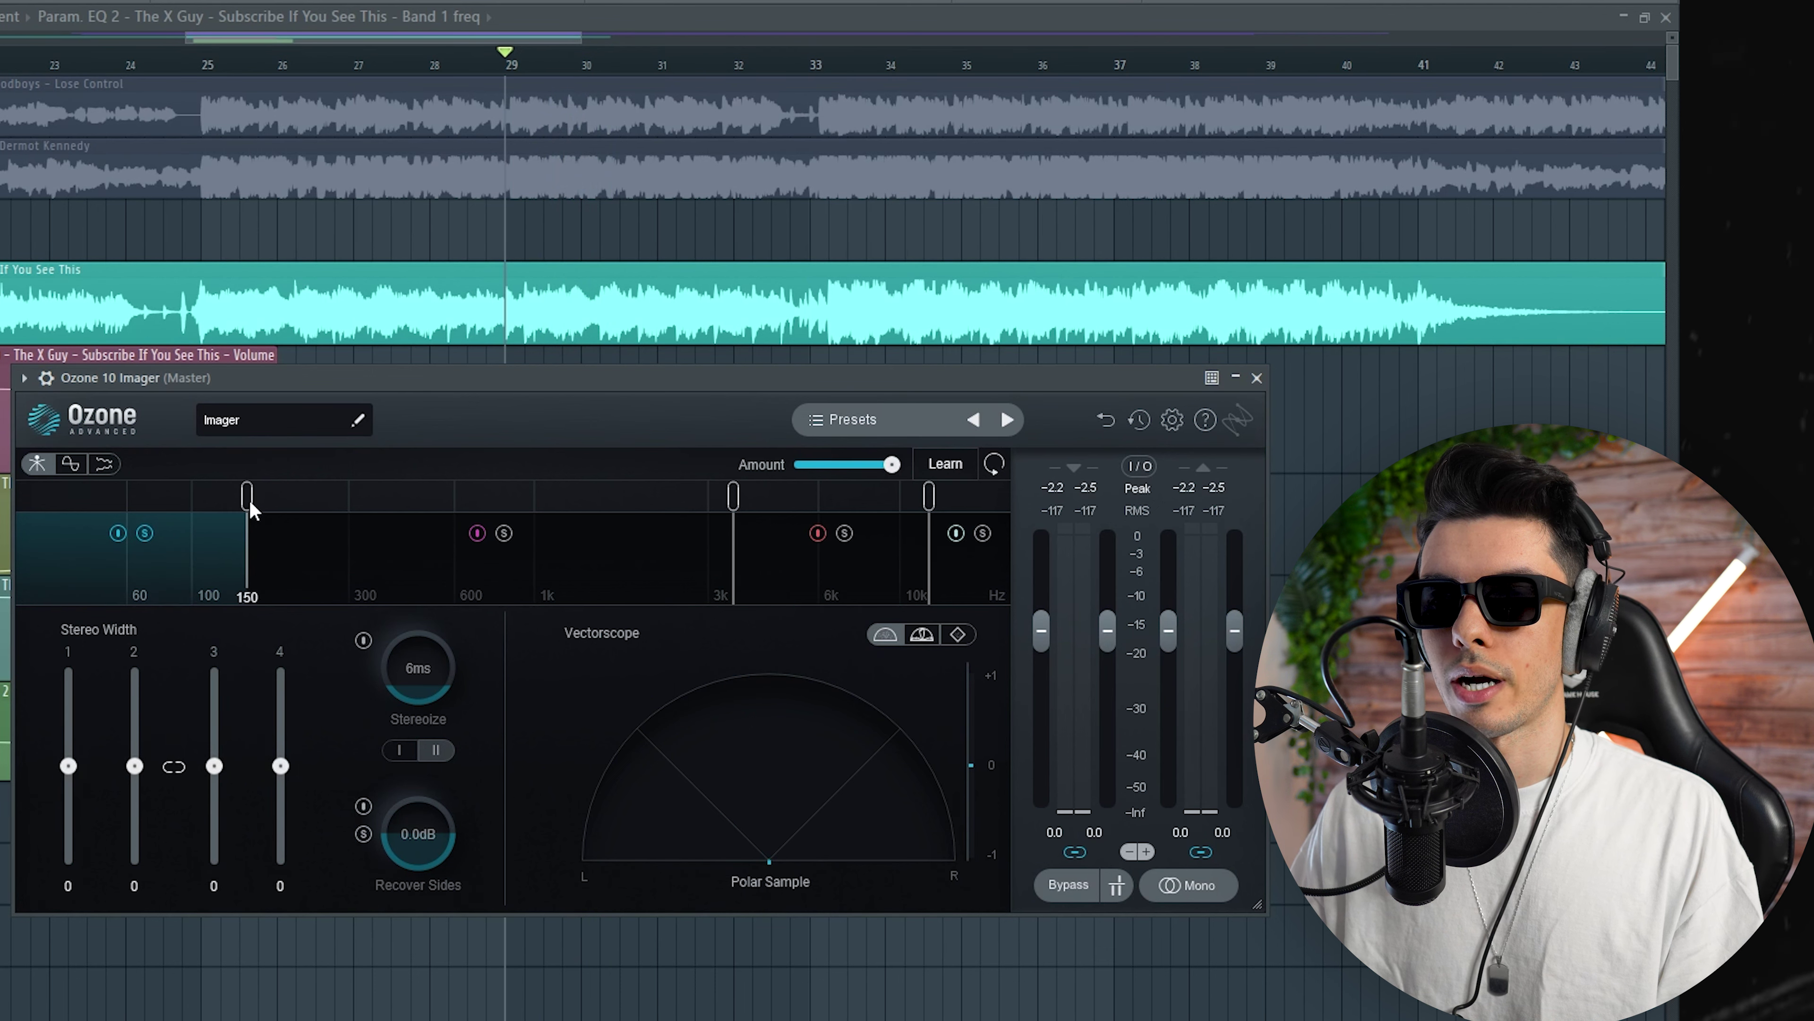
Audition the low band's stereo image and try narrowing band 1's stereo width to -100
{"action": "key", "text": "space"}
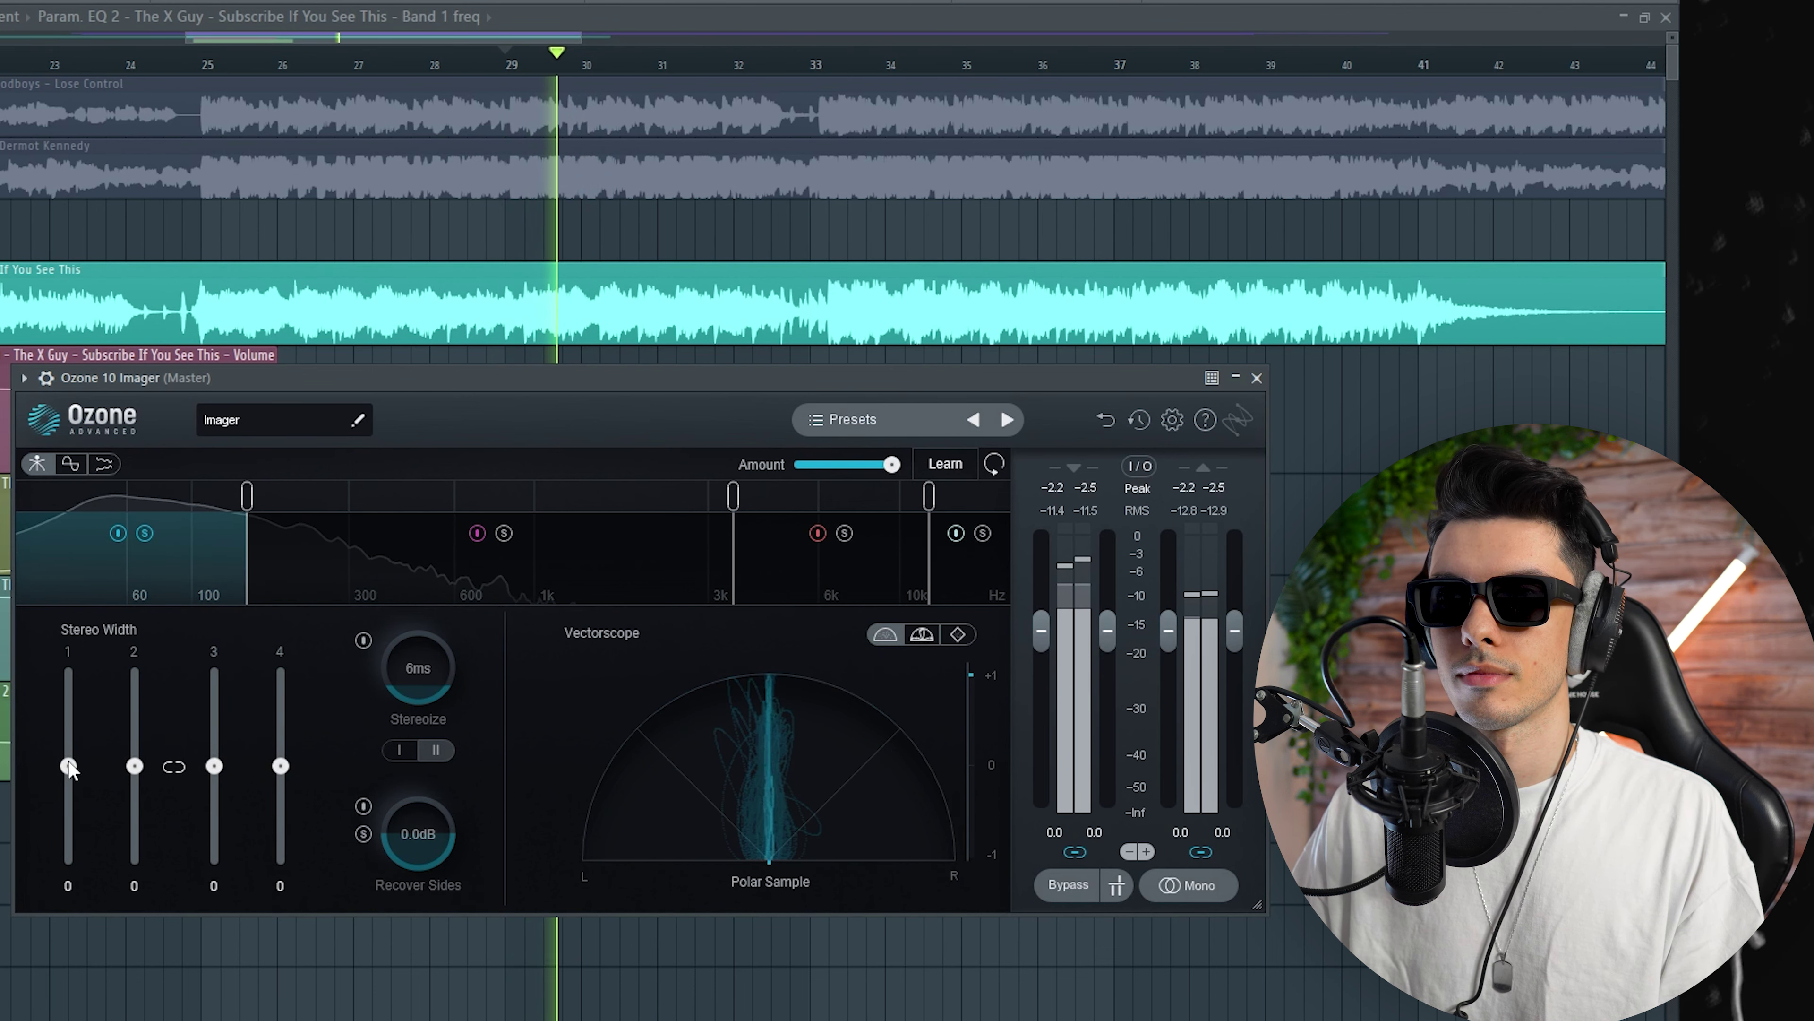
{"action": "key", "text": "space"}
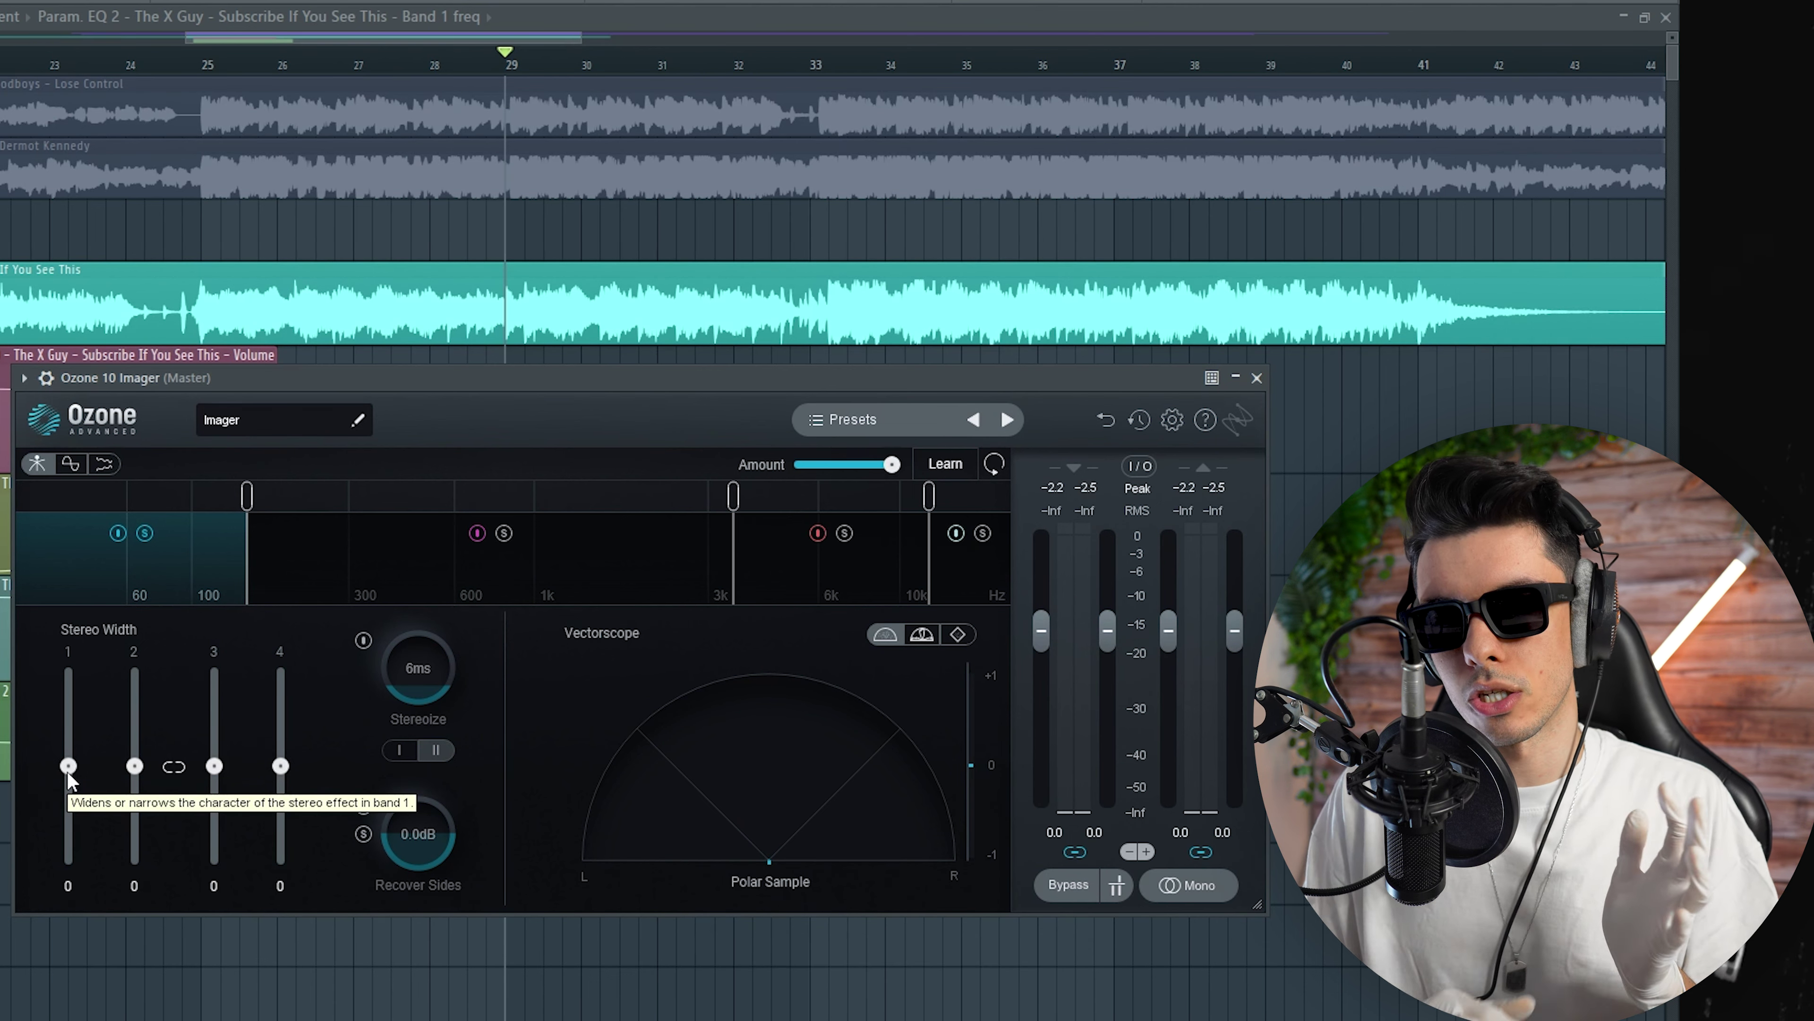
{"action": "left_click_drag", "start_coordinate": [71, 772], "coordinate": [68, 859]}
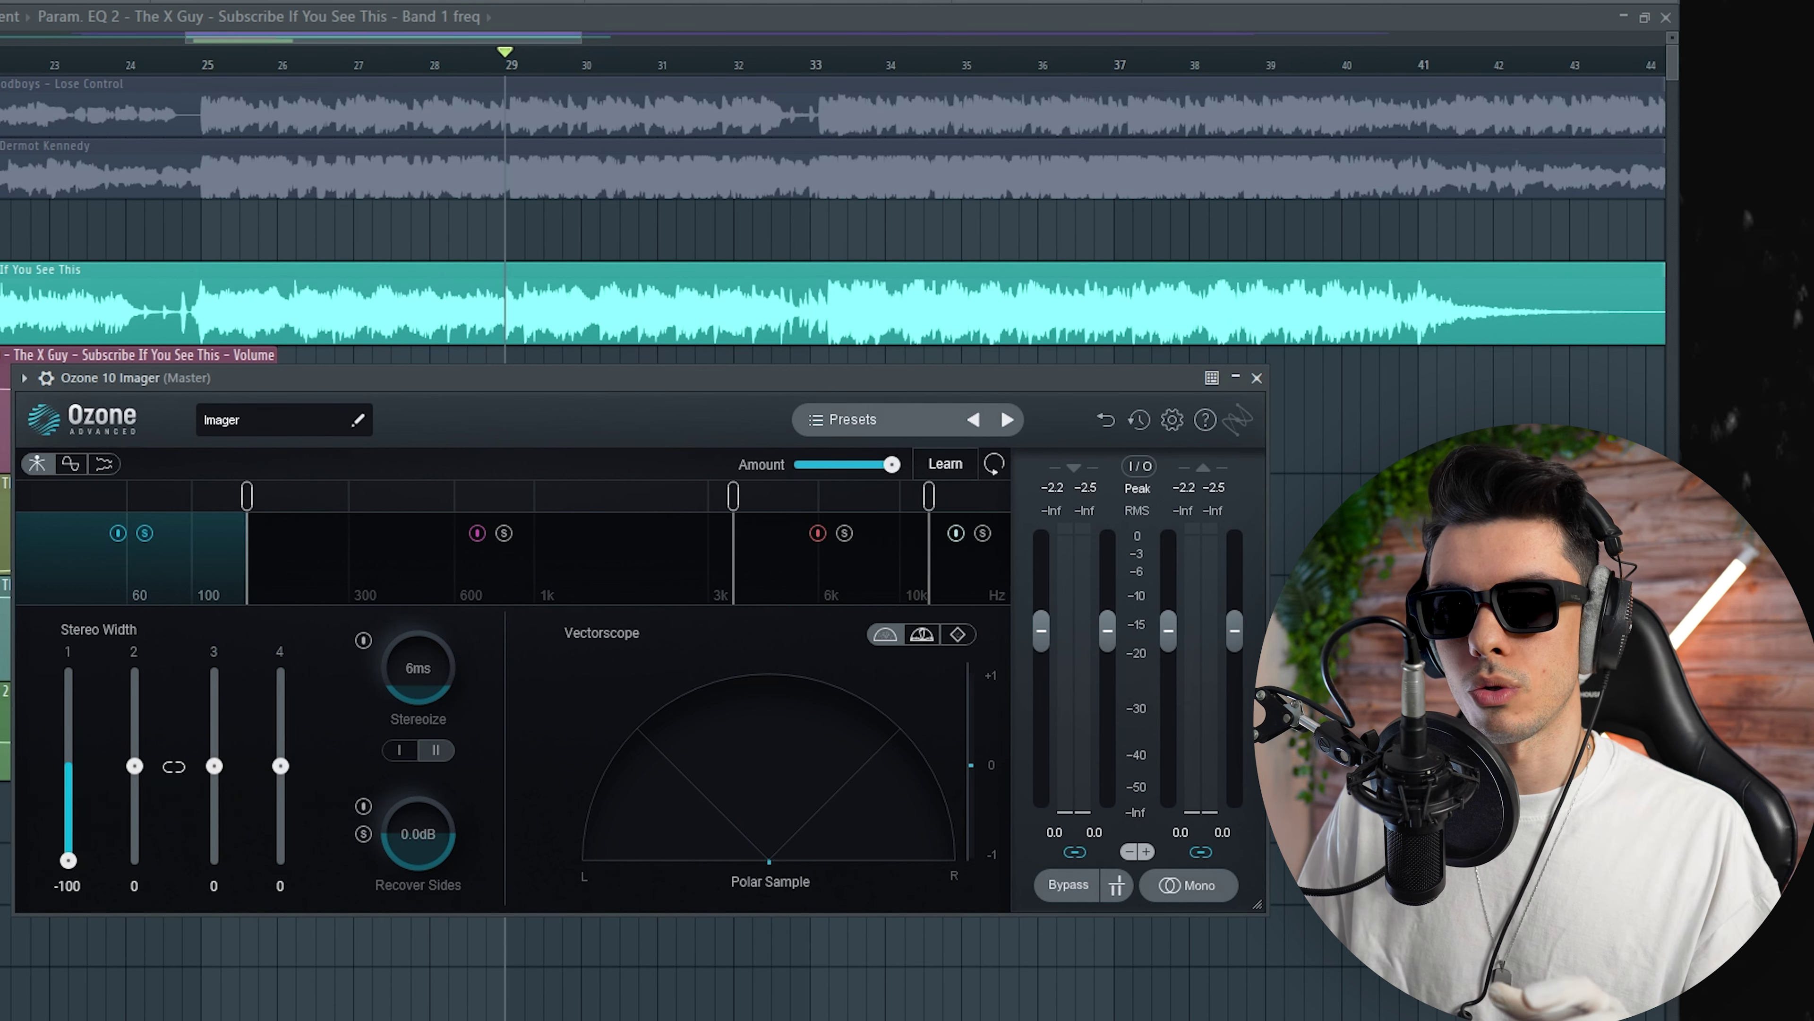
{"action": "key", "text": "space"}
{"action": "key", "text": "space"}
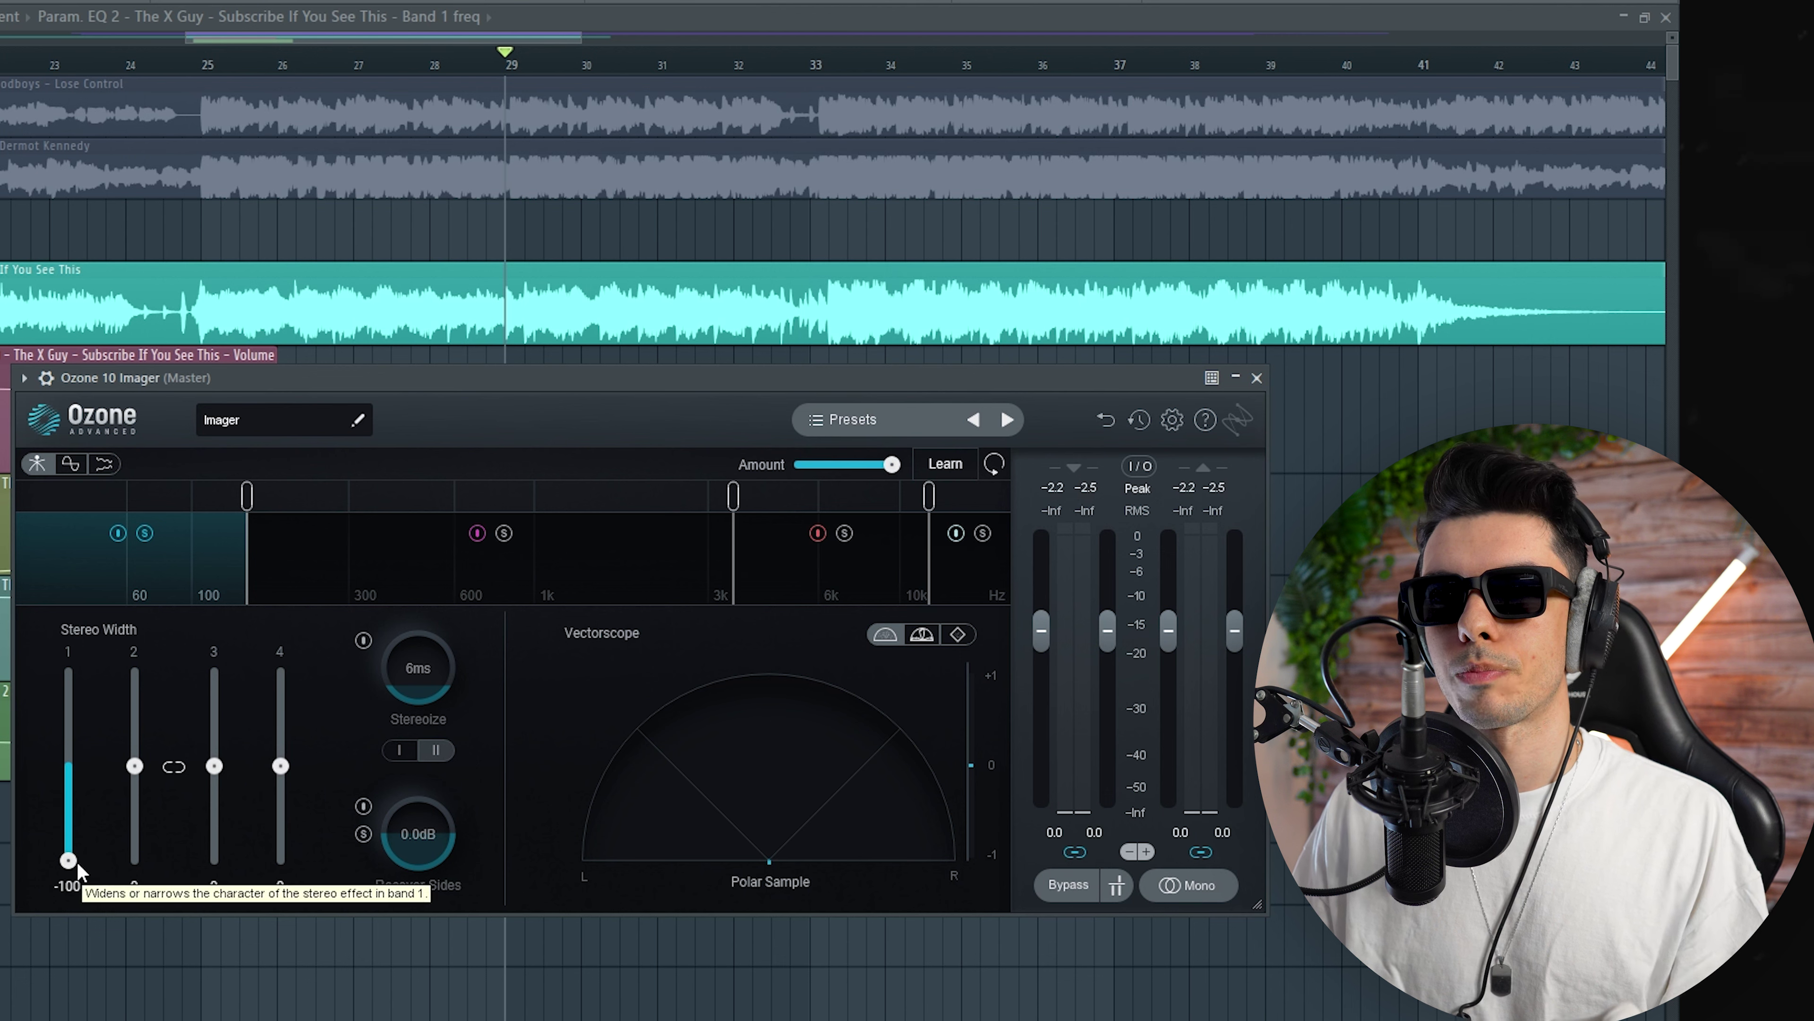
During playback, set the stereo width to -42 for band 1, 25 for band 3 and 70 for band 4
{"action": "key", "text": "space"}
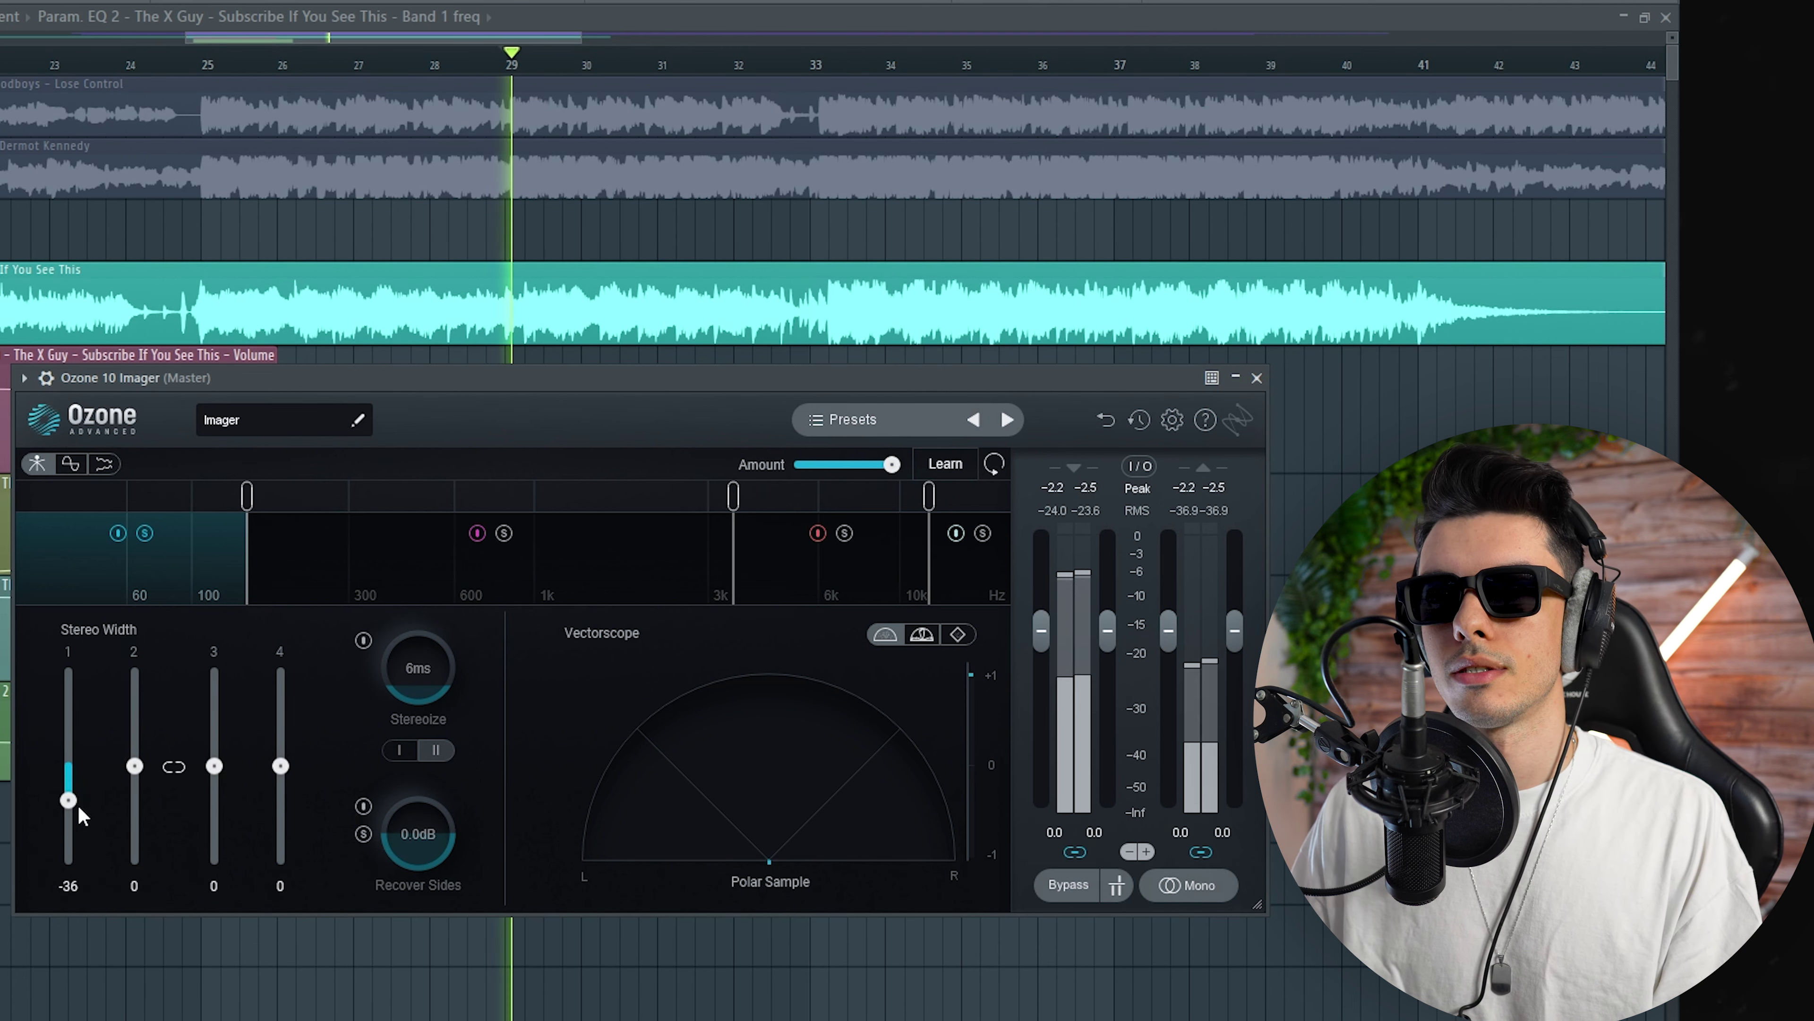
{"action": "left_click", "coordinate": [68, 799]}
{"action": "key", "text": "space"}
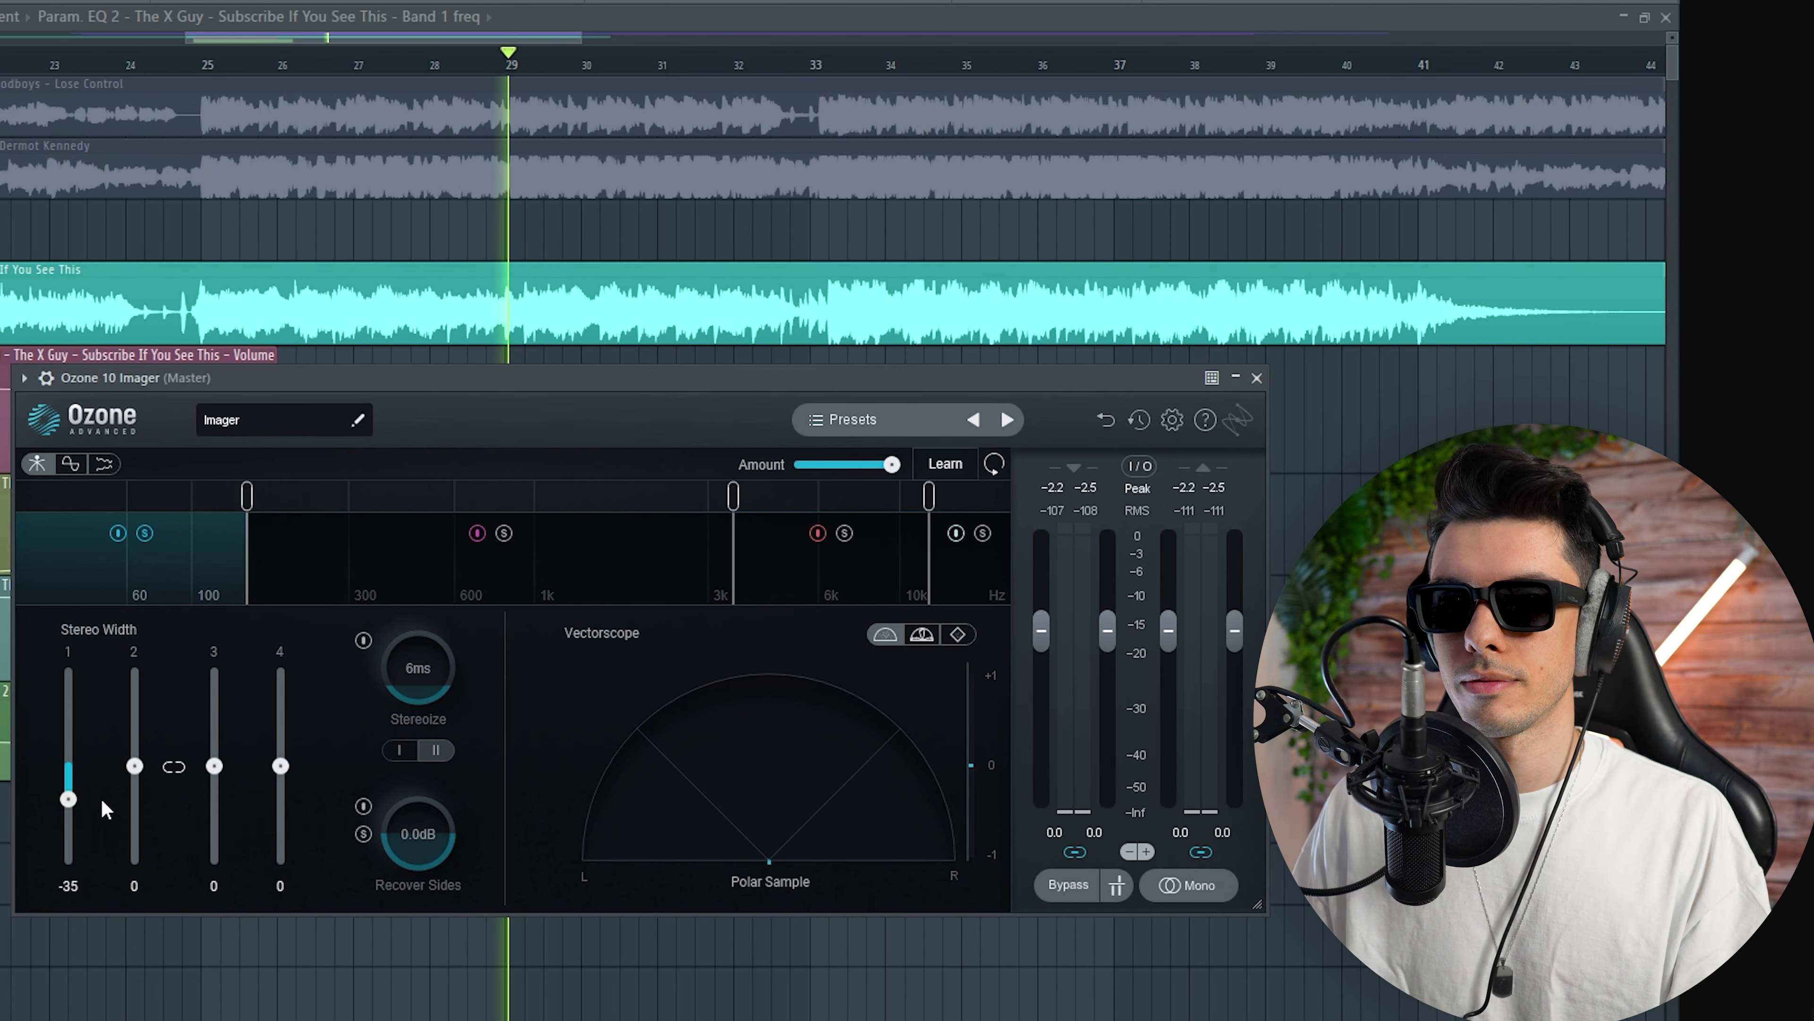
{"action": "key", "text": "space"}
{"action": "left_click_drag", "start_coordinate": [68, 799], "coordinate": [67, 807]}
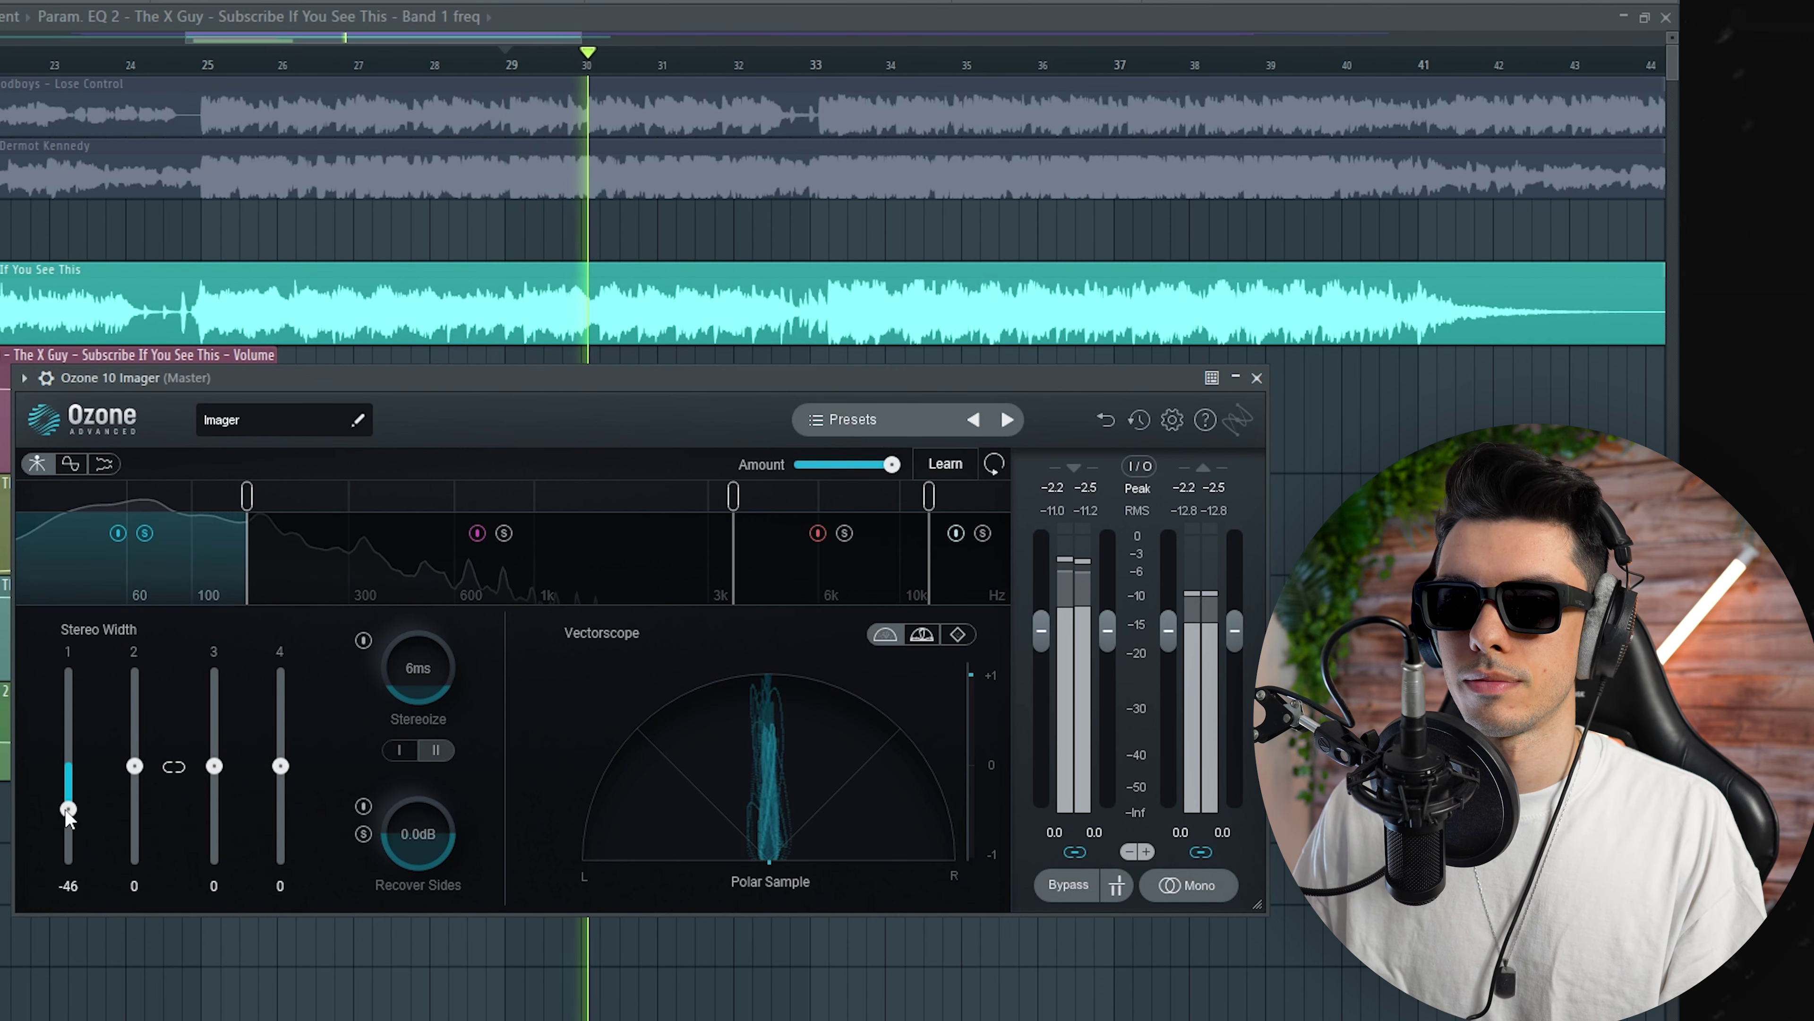
{"action": "key", "text": "space"}
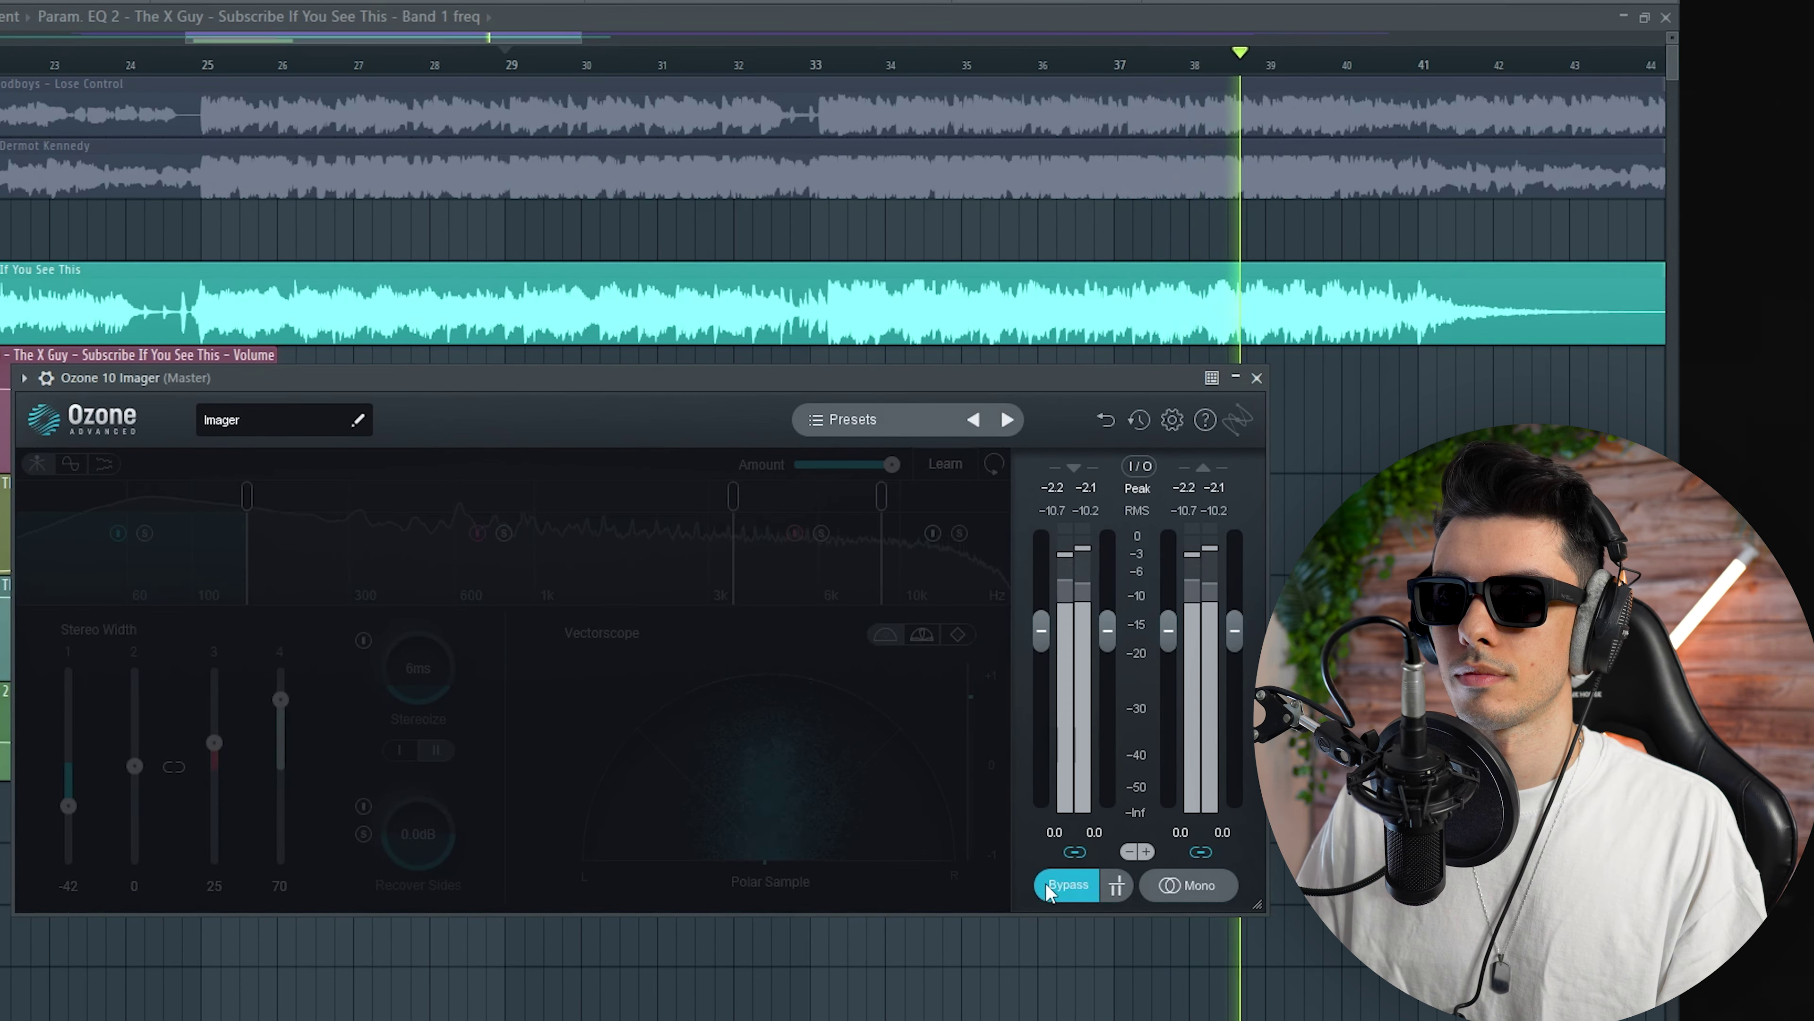
{"action": "left_click_drag", "start_coordinate": [280, 699], "coordinate": [216, 749]}
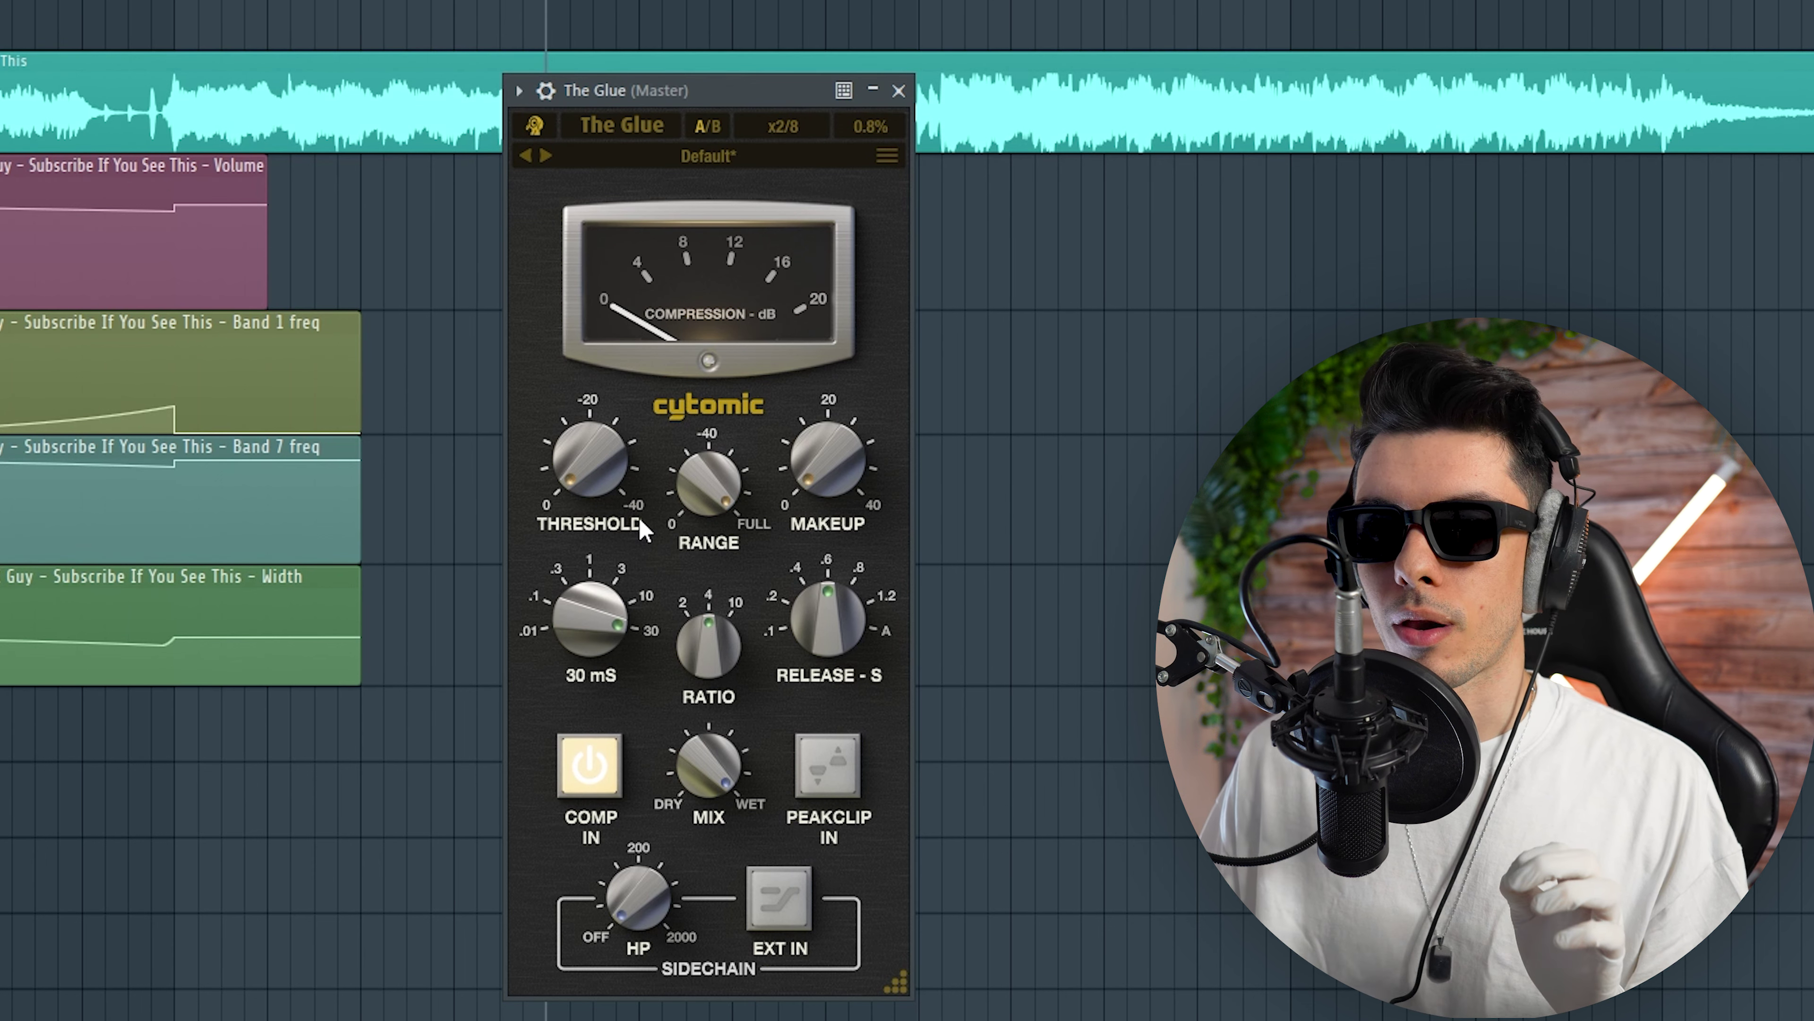
Set The Glue compressor's threshold to -12.0 dB while the song plays
{"action": "scroll", "coordinate": [624, 582], "scroll_direction": "up", "scroll_amount": 3}
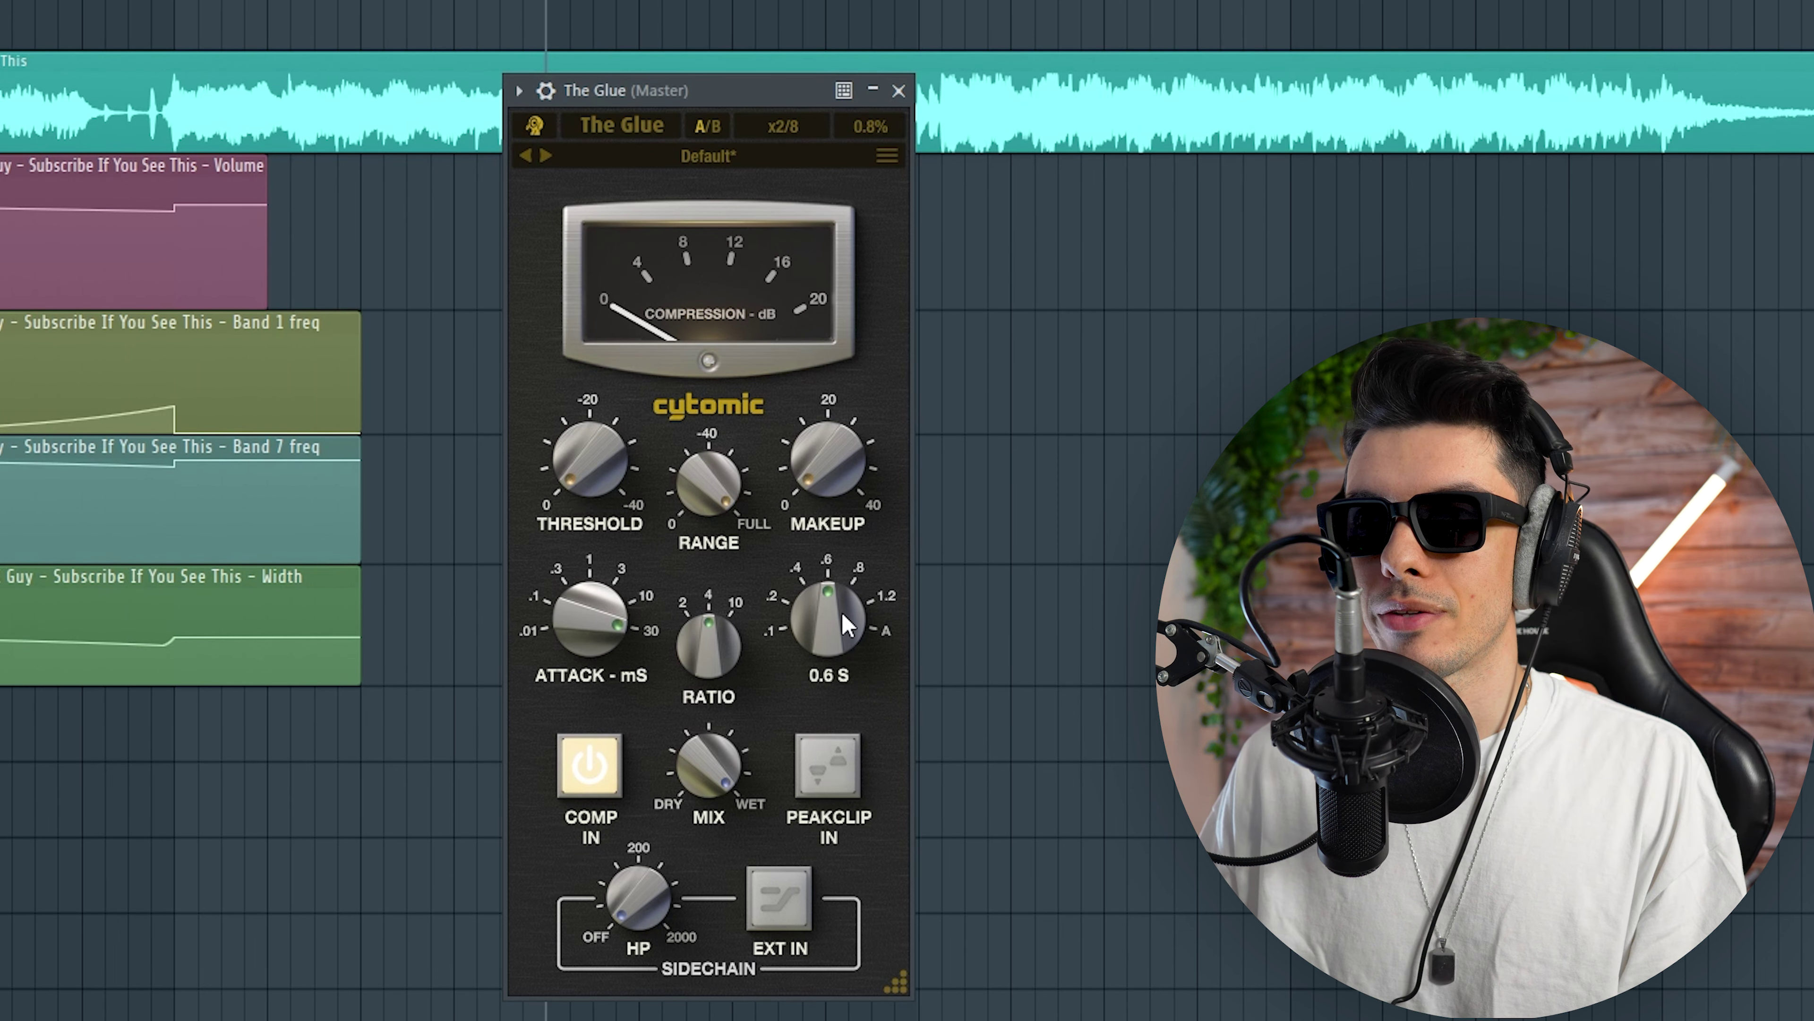
{"action": "mouse_move", "coordinate": [630, 492]}
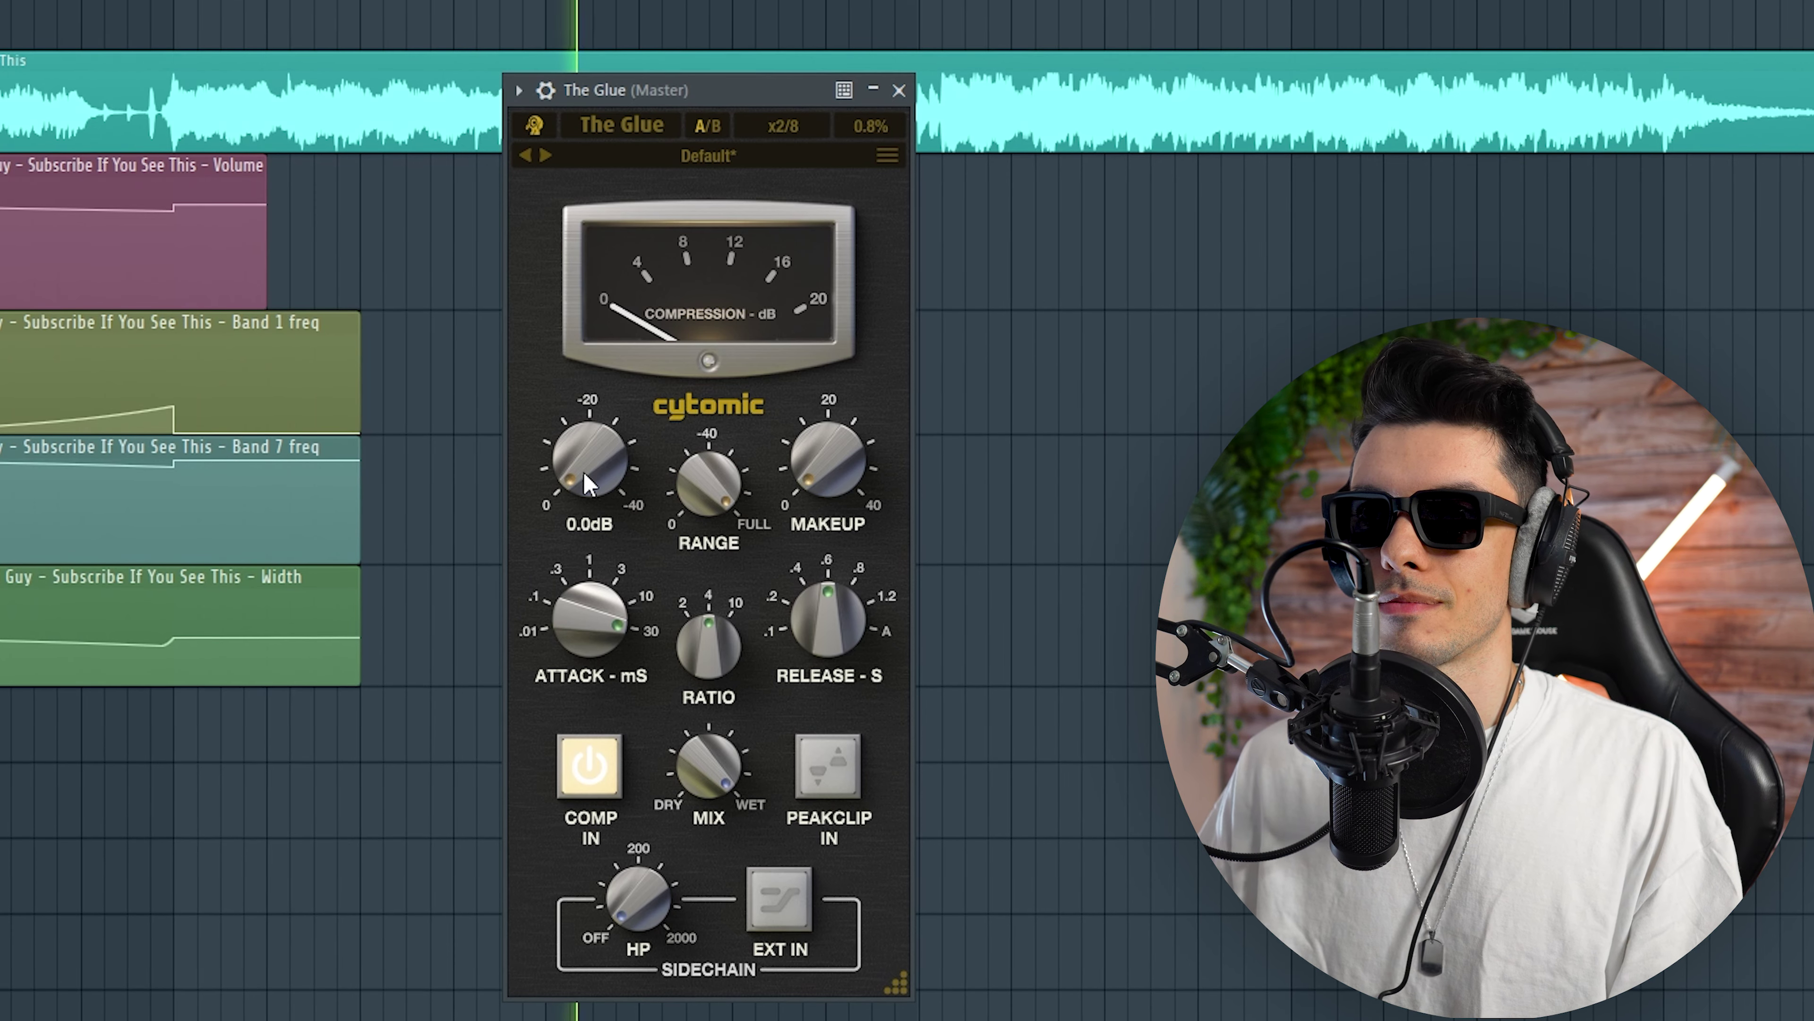
{"action": "left_click_drag", "start_coordinate": [585, 474], "coordinate": [592, 437]}
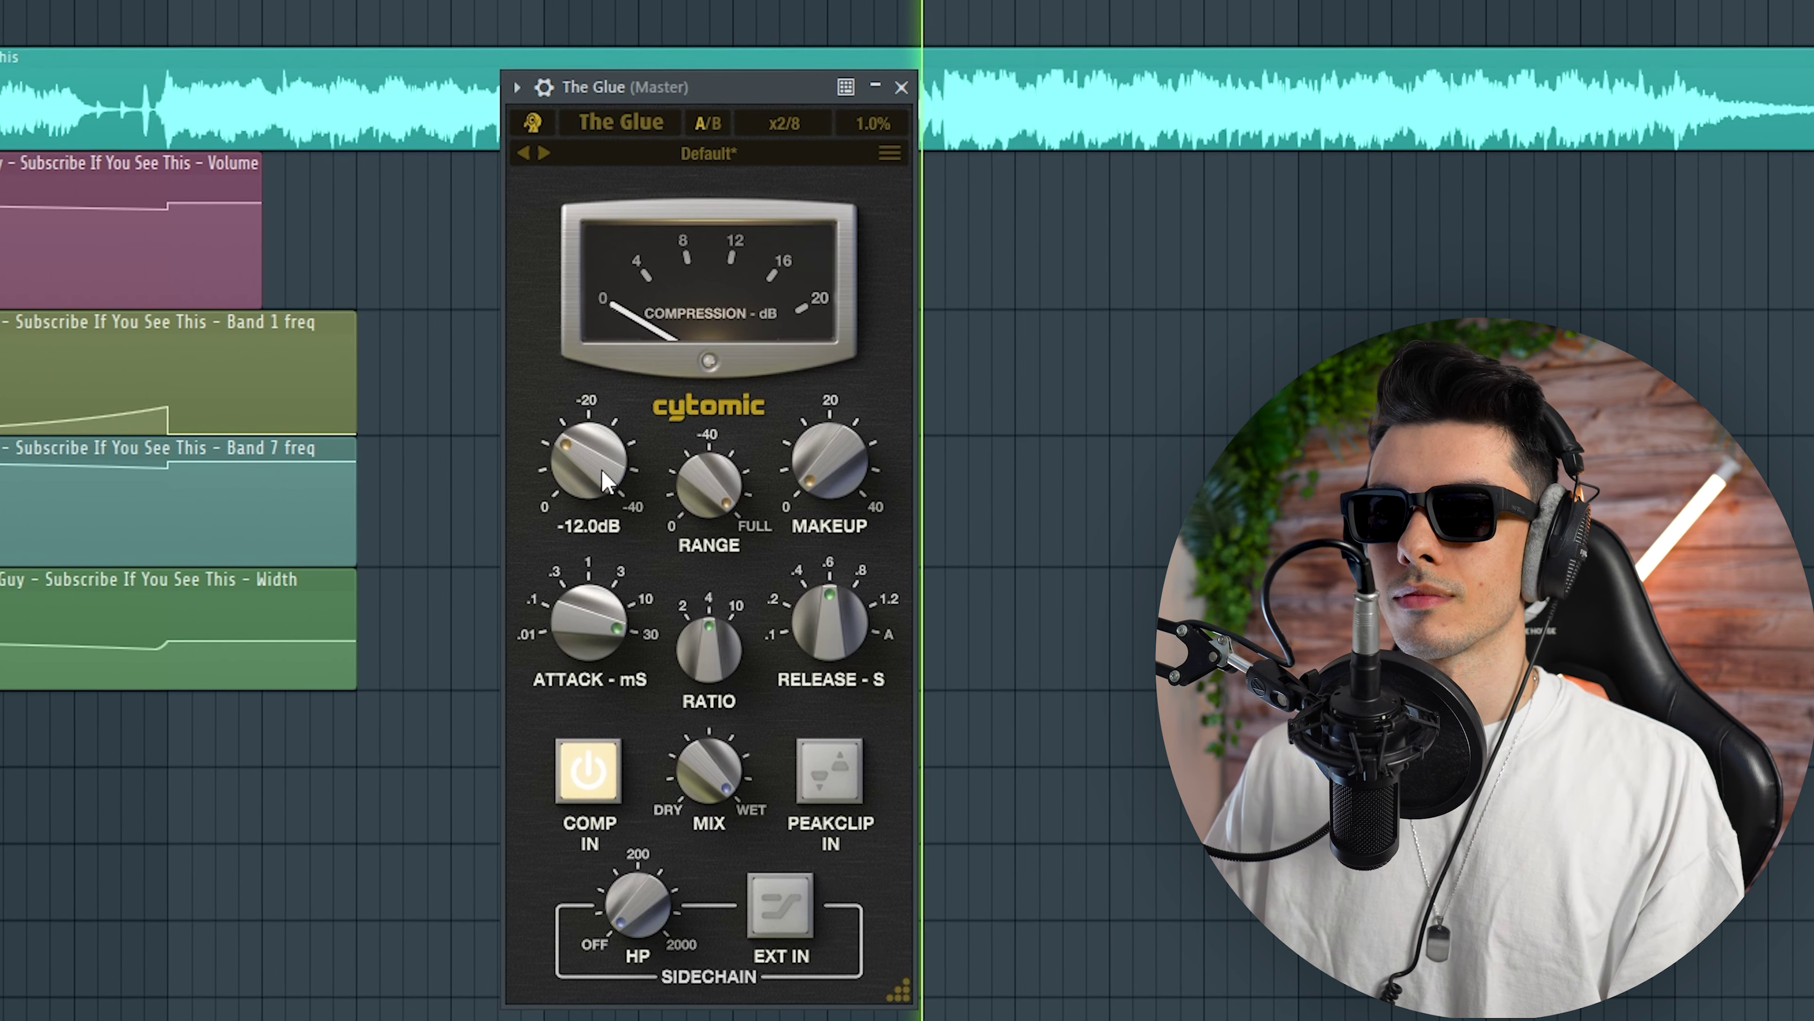
Fine-tune The Glue compressor's threshold and enable its peak clipping
{"action": "left_click_drag", "start_coordinate": [586, 478], "coordinate": [585, 461]}
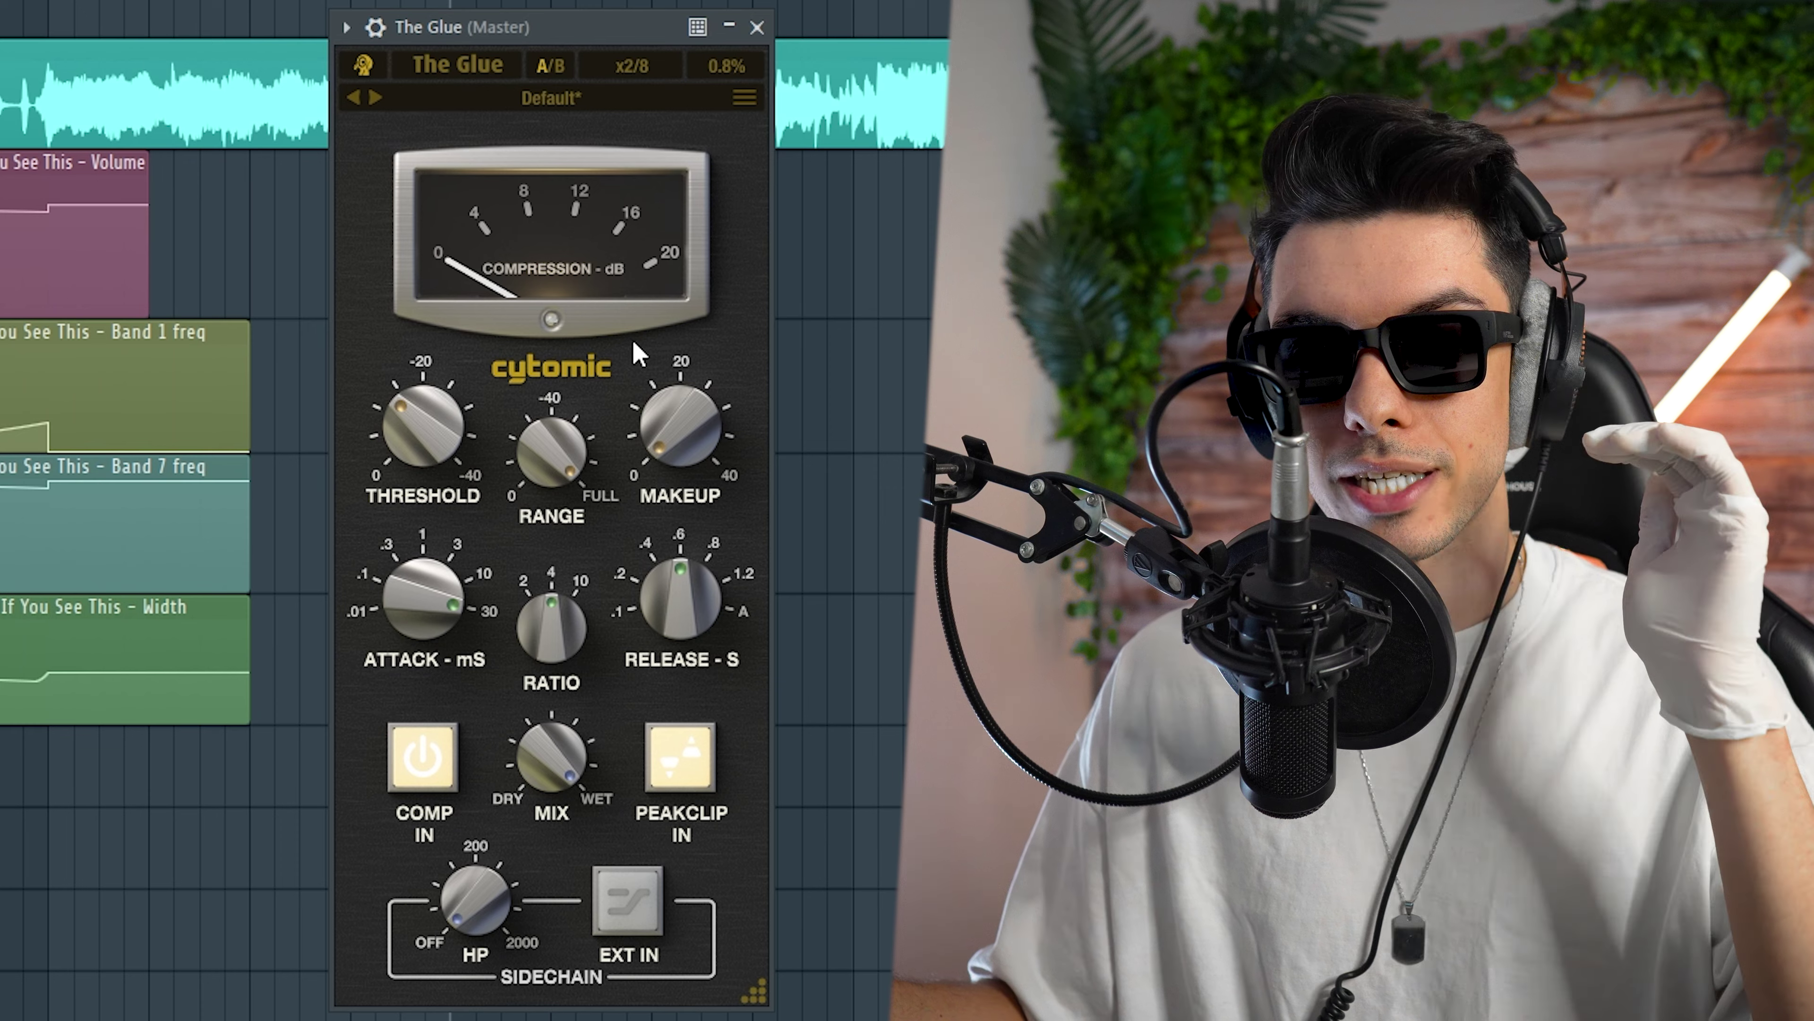
{"action": "mouse_move", "coordinate": [699, 481]}
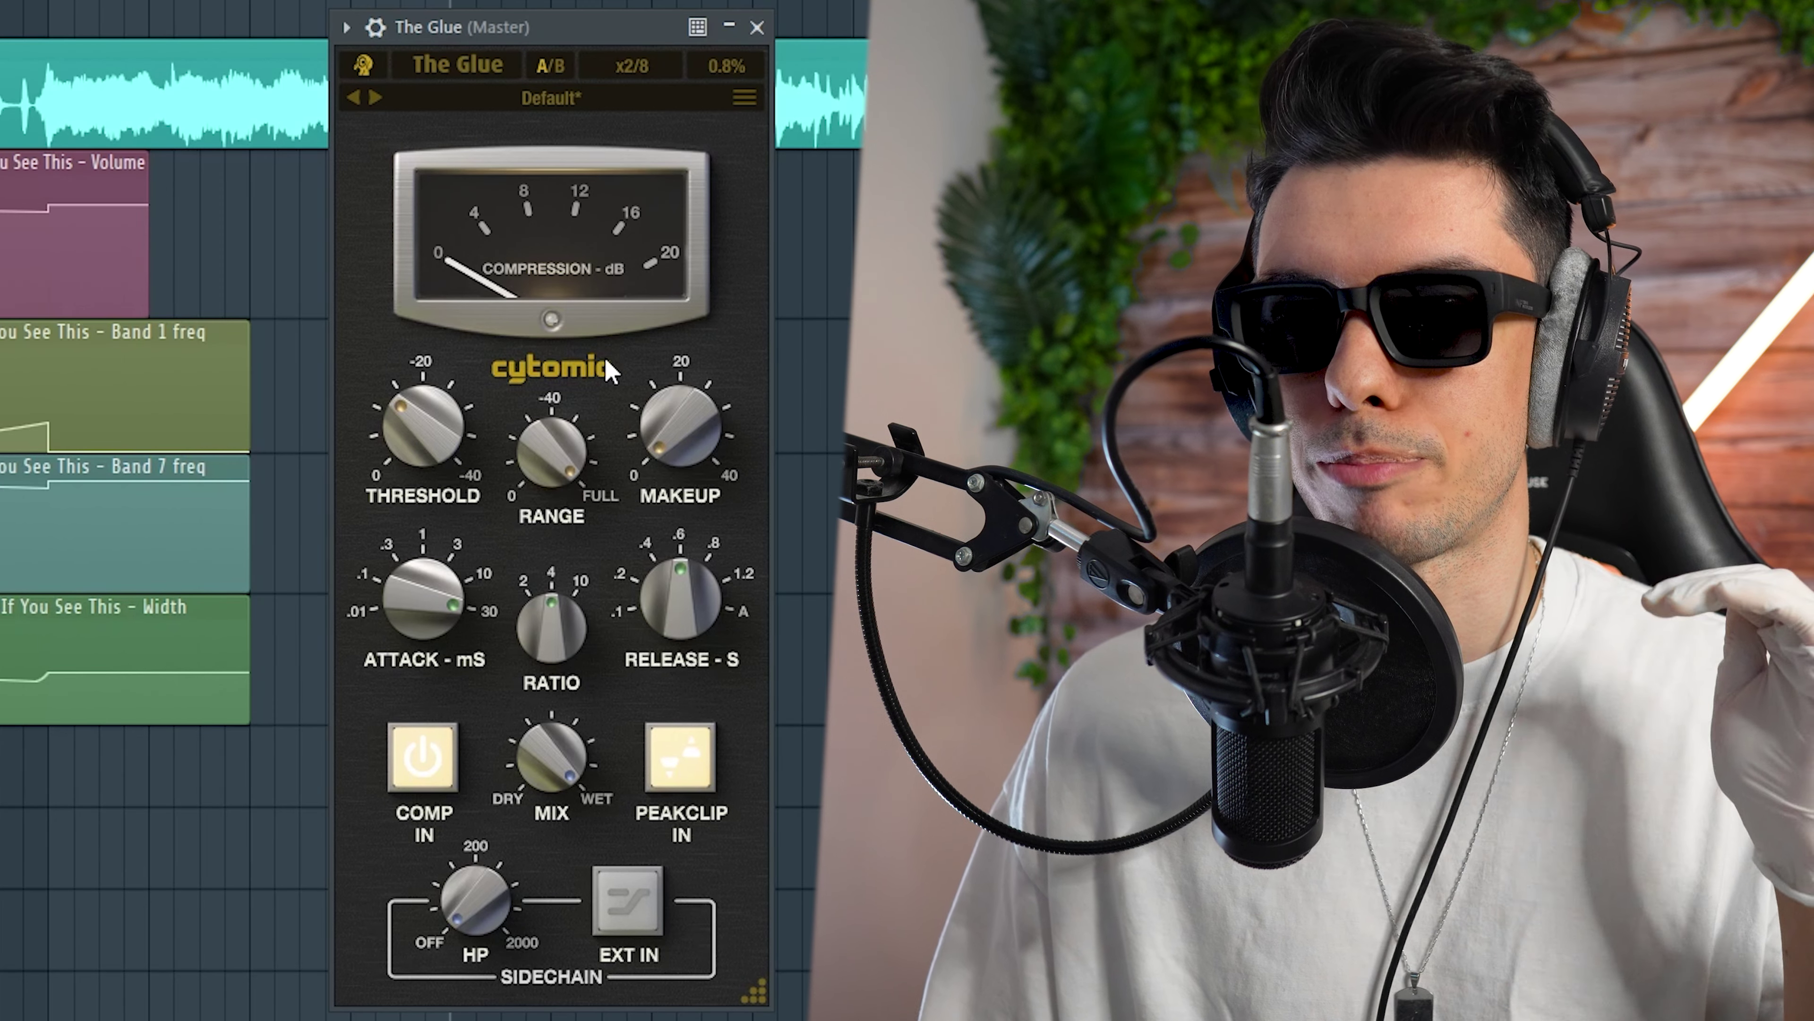
{"action": "mouse_move", "coordinate": [632, 382]}
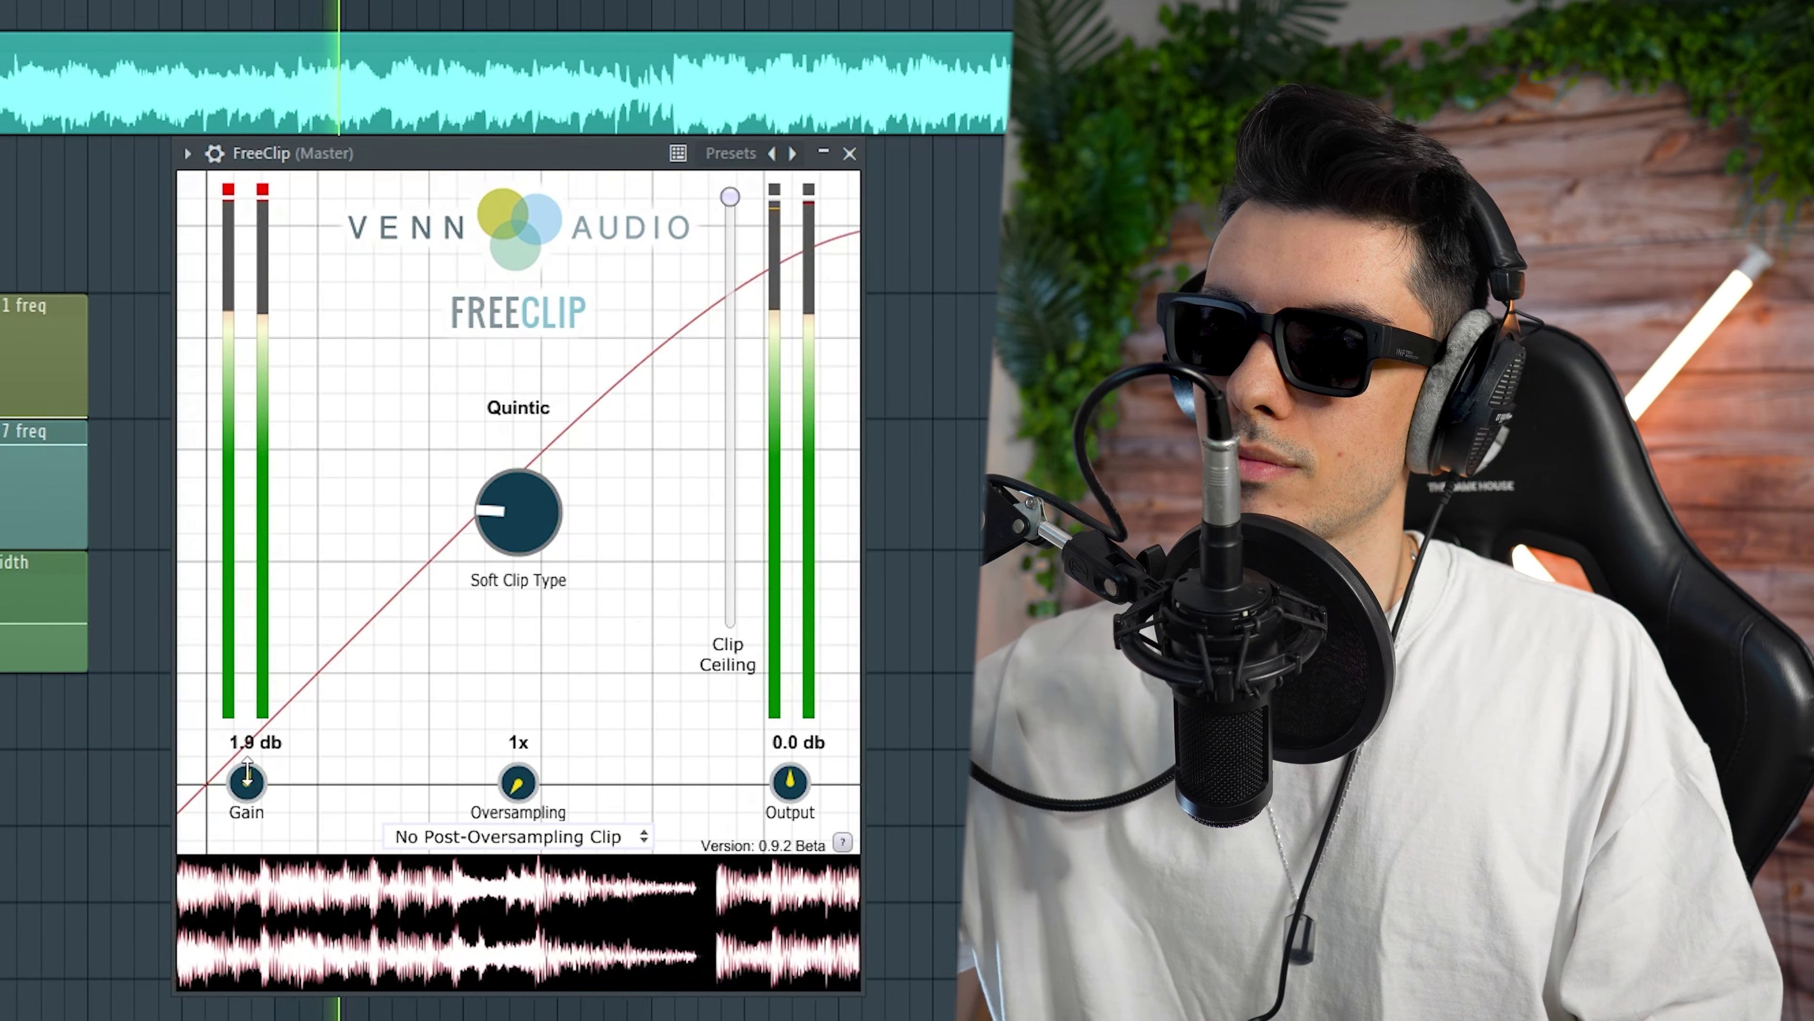
Raise FreeClip's input gain to 2.4 dB during playback, using the Quintic soft clip type, and stop the song
{"action": "left_click_drag", "start_coordinate": [247, 771], "coordinate": [257, 747]}
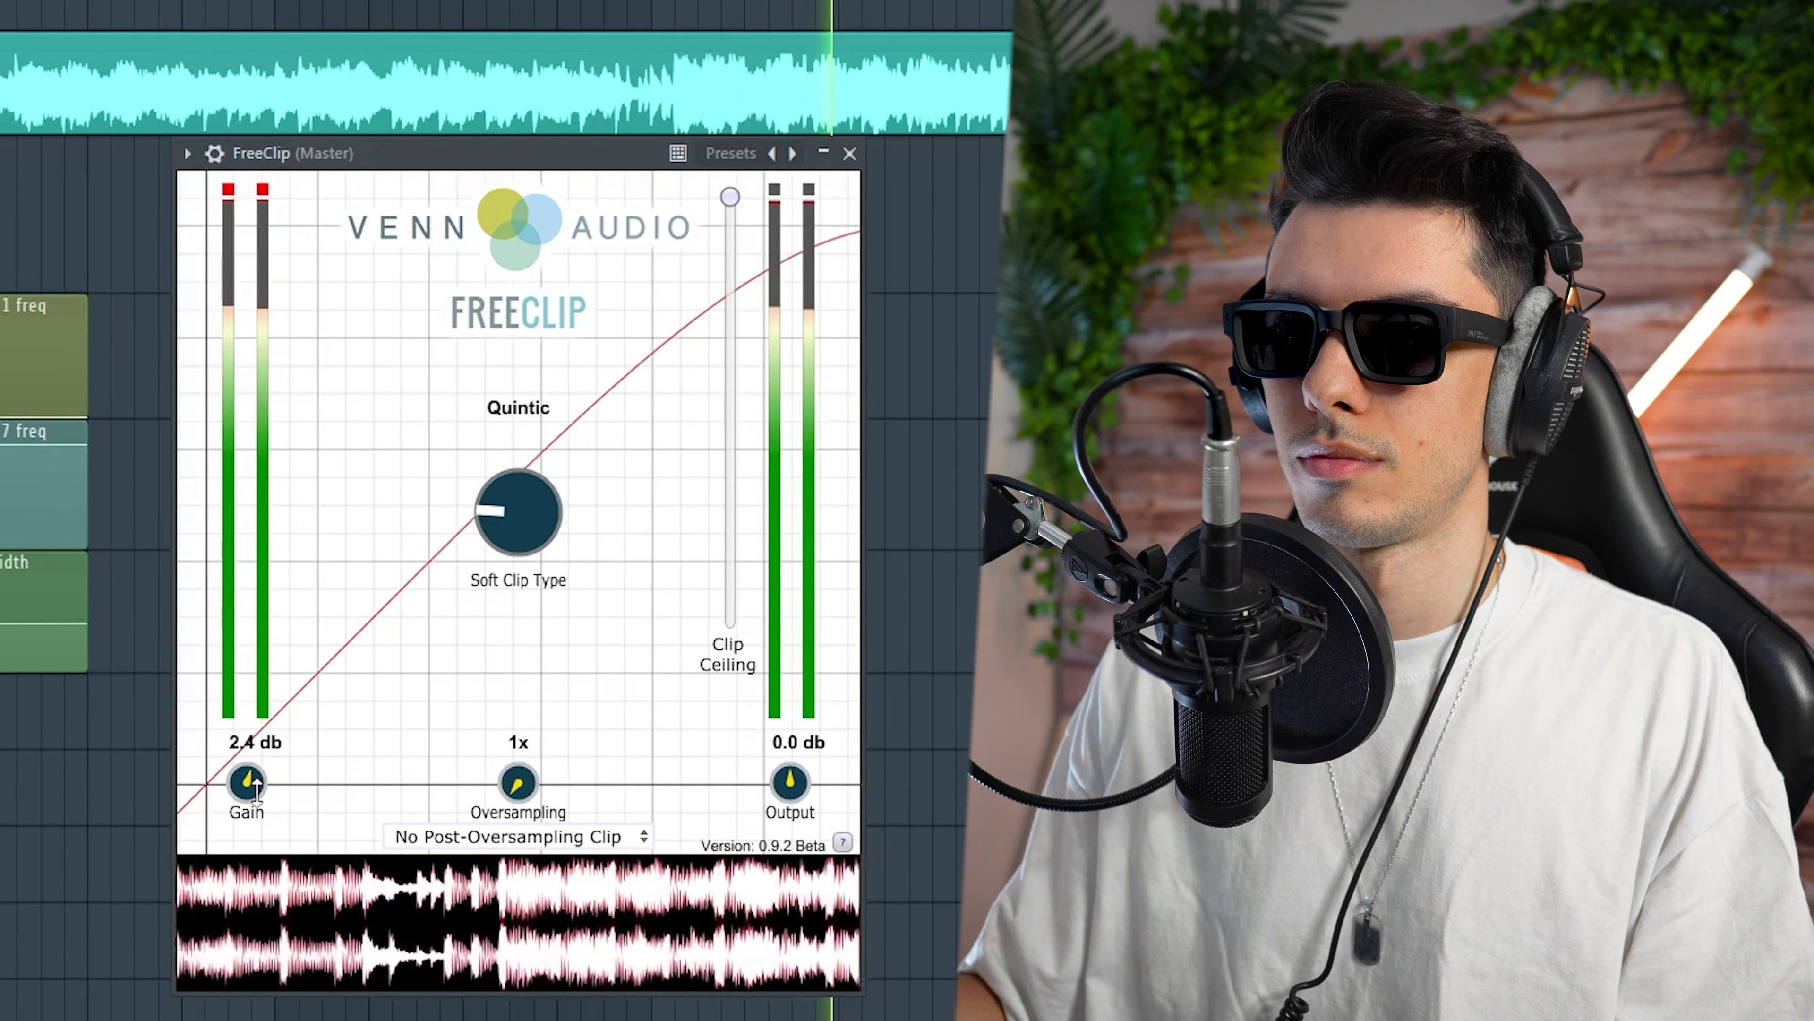
{"action": "key", "text": "space"}
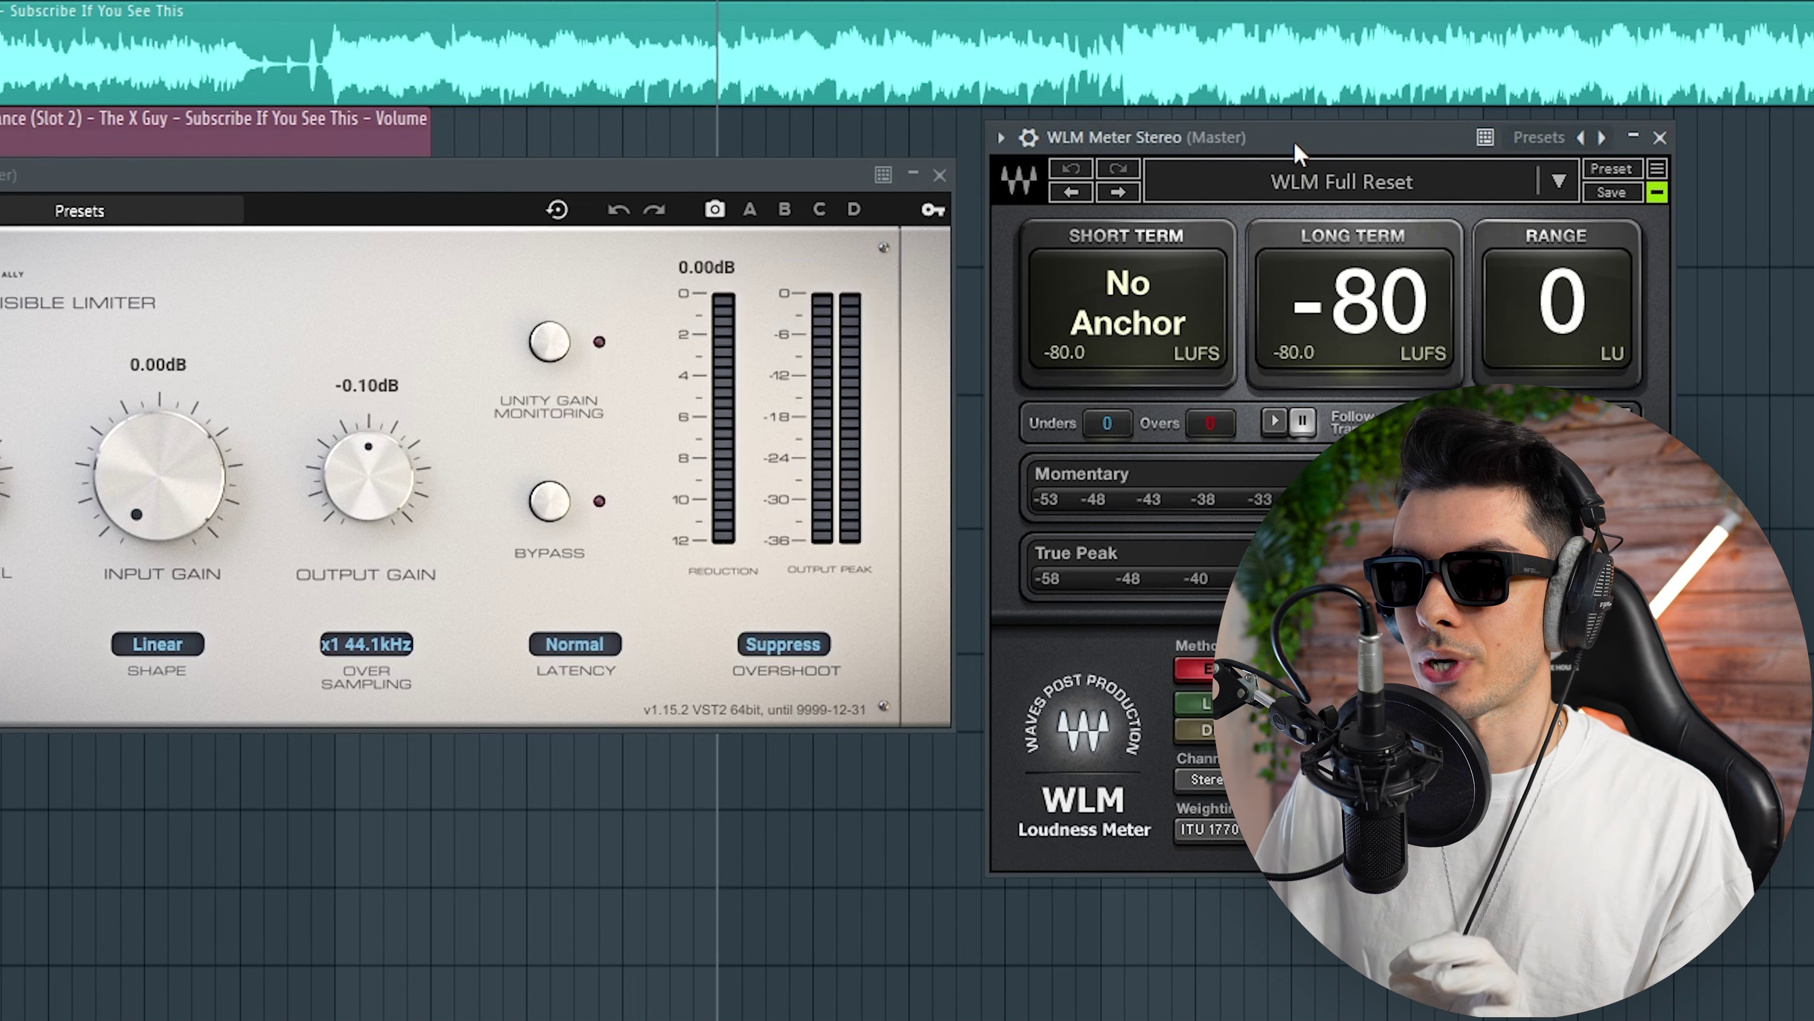
Check the song's loudness with the WLM Meter and set the Invisible Limiter's input gain to 2.55 dB
{"action": "key", "text": "space"}
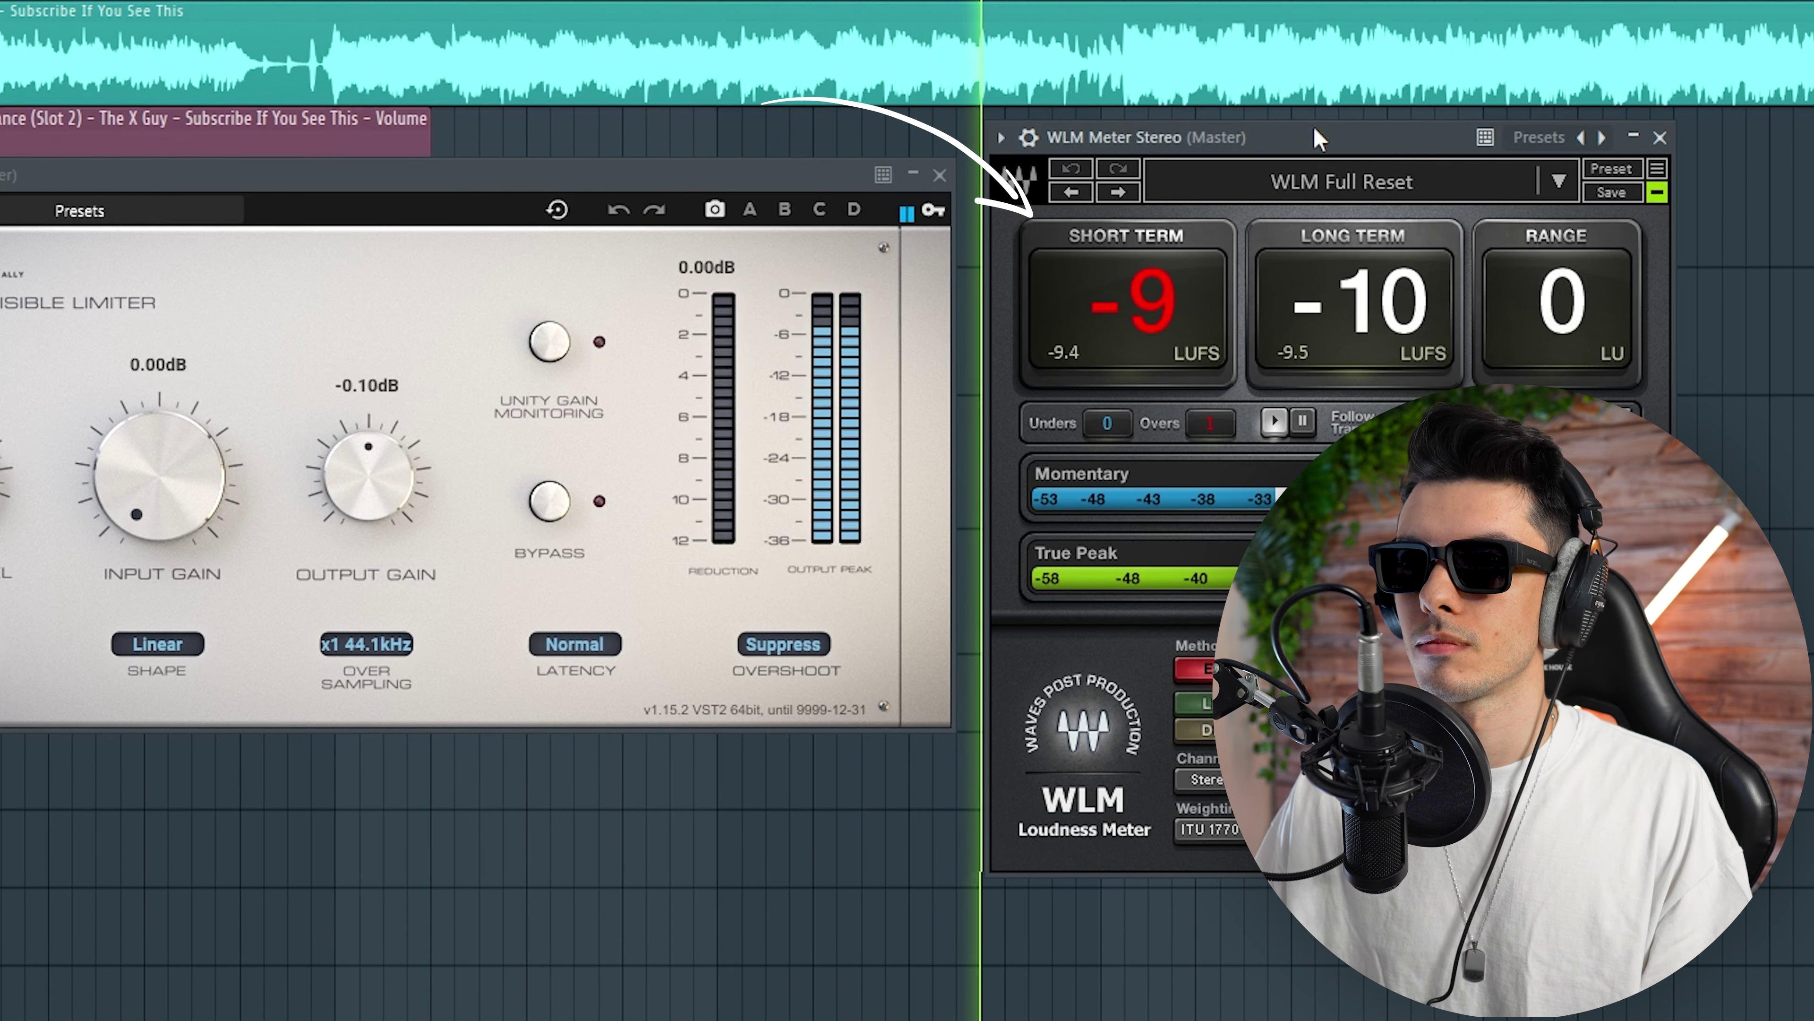
{"action": "key", "text": "space"}
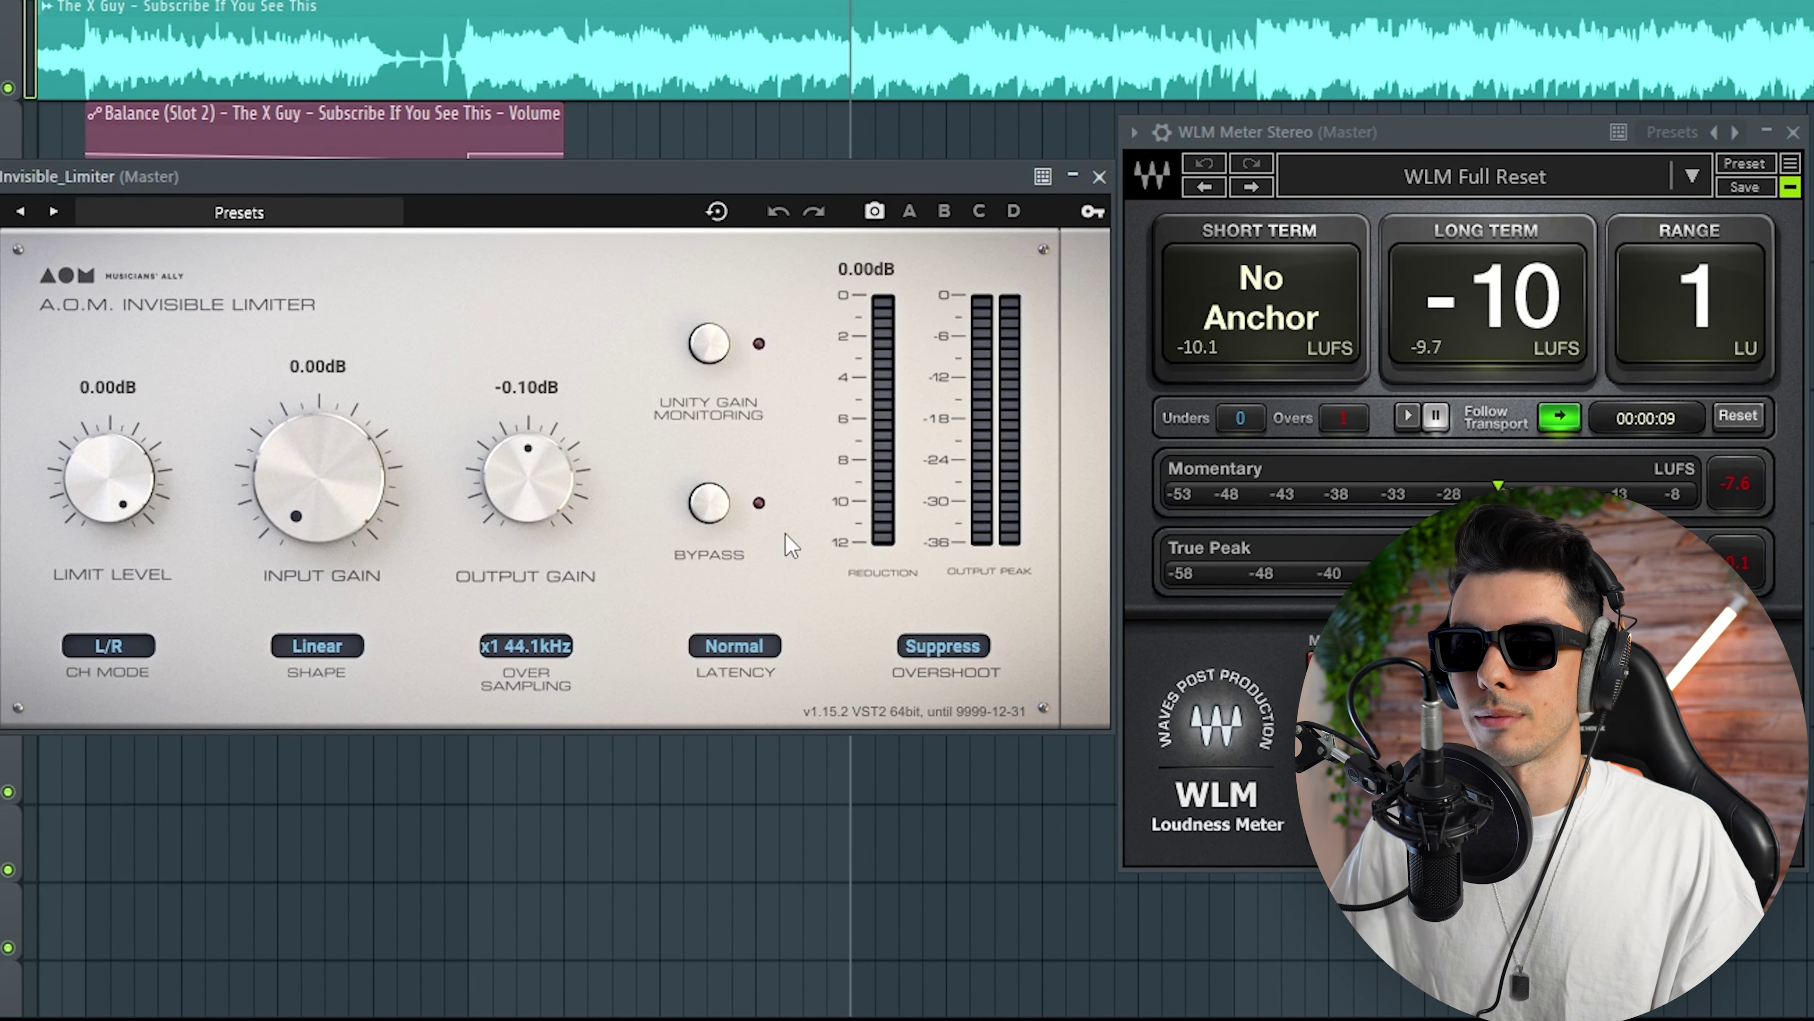
{"action": "key", "text": "space"}
{"action": "left_click_drag", "start_coordinate": [320, 477], "coordinate": [319, 451]}
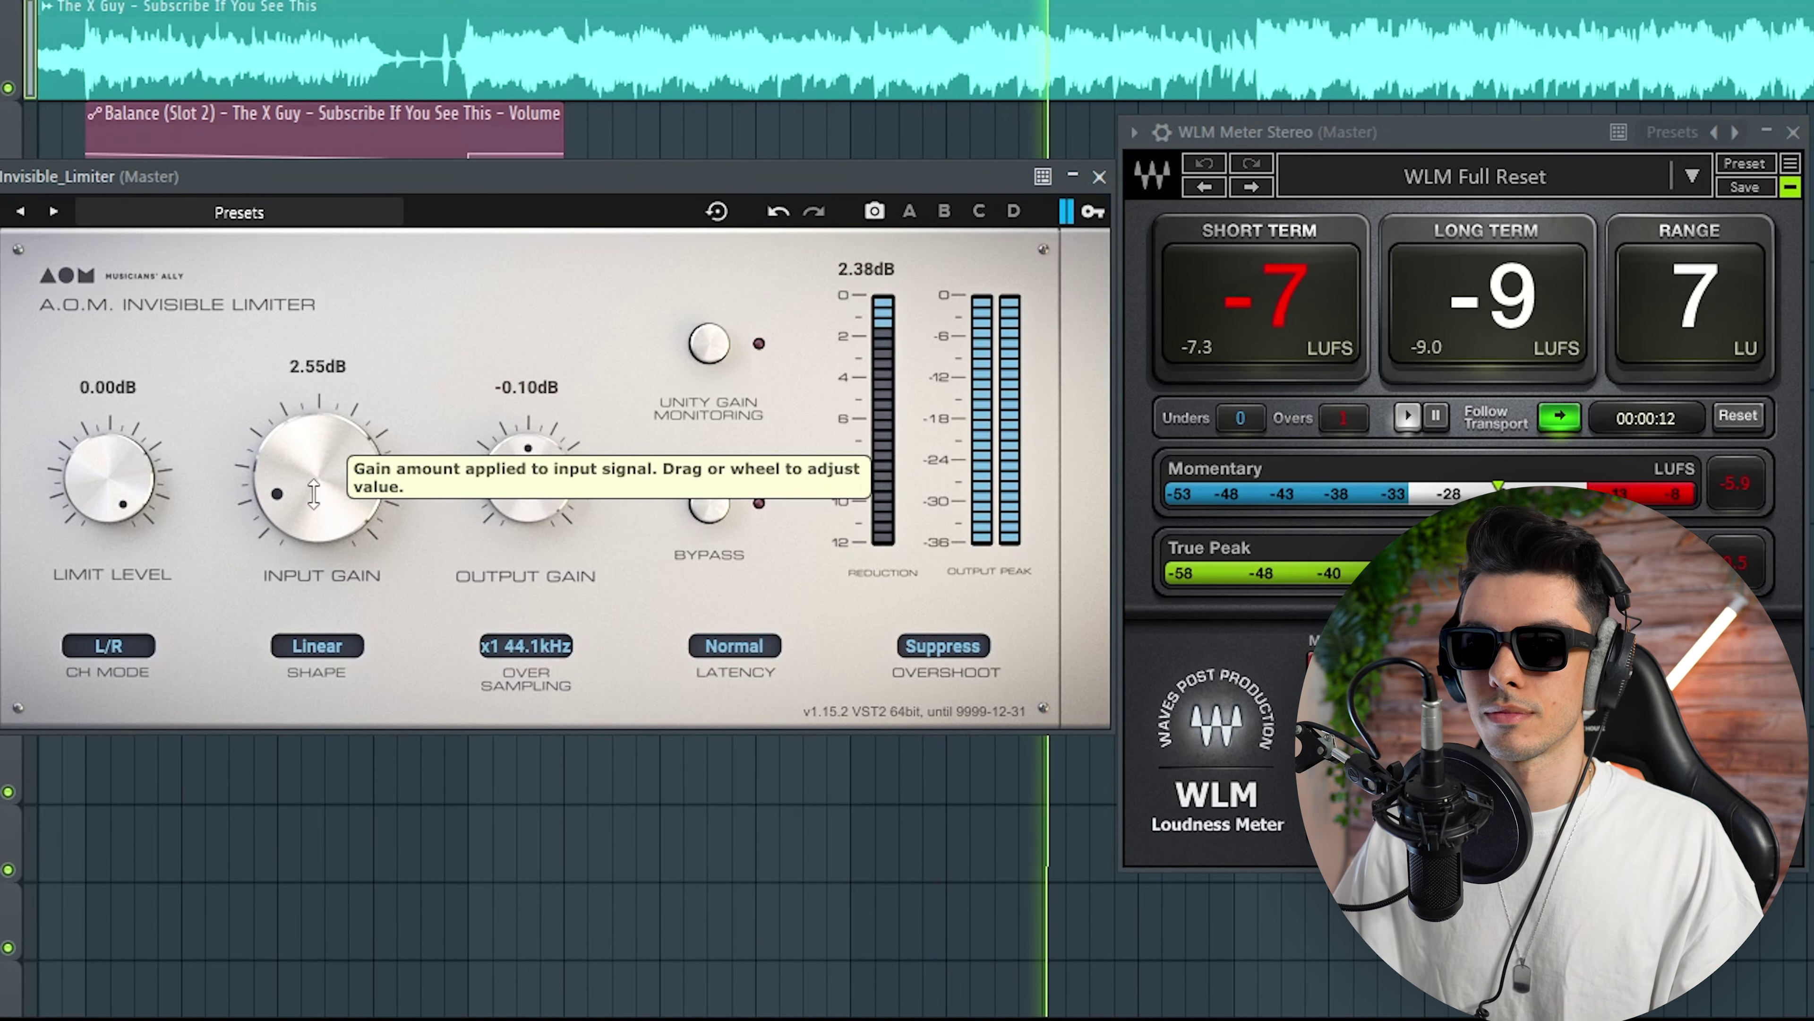
{"action": "left_click_drag", "start_coordinate": [314, 493], "coordinate": [313, 490]}
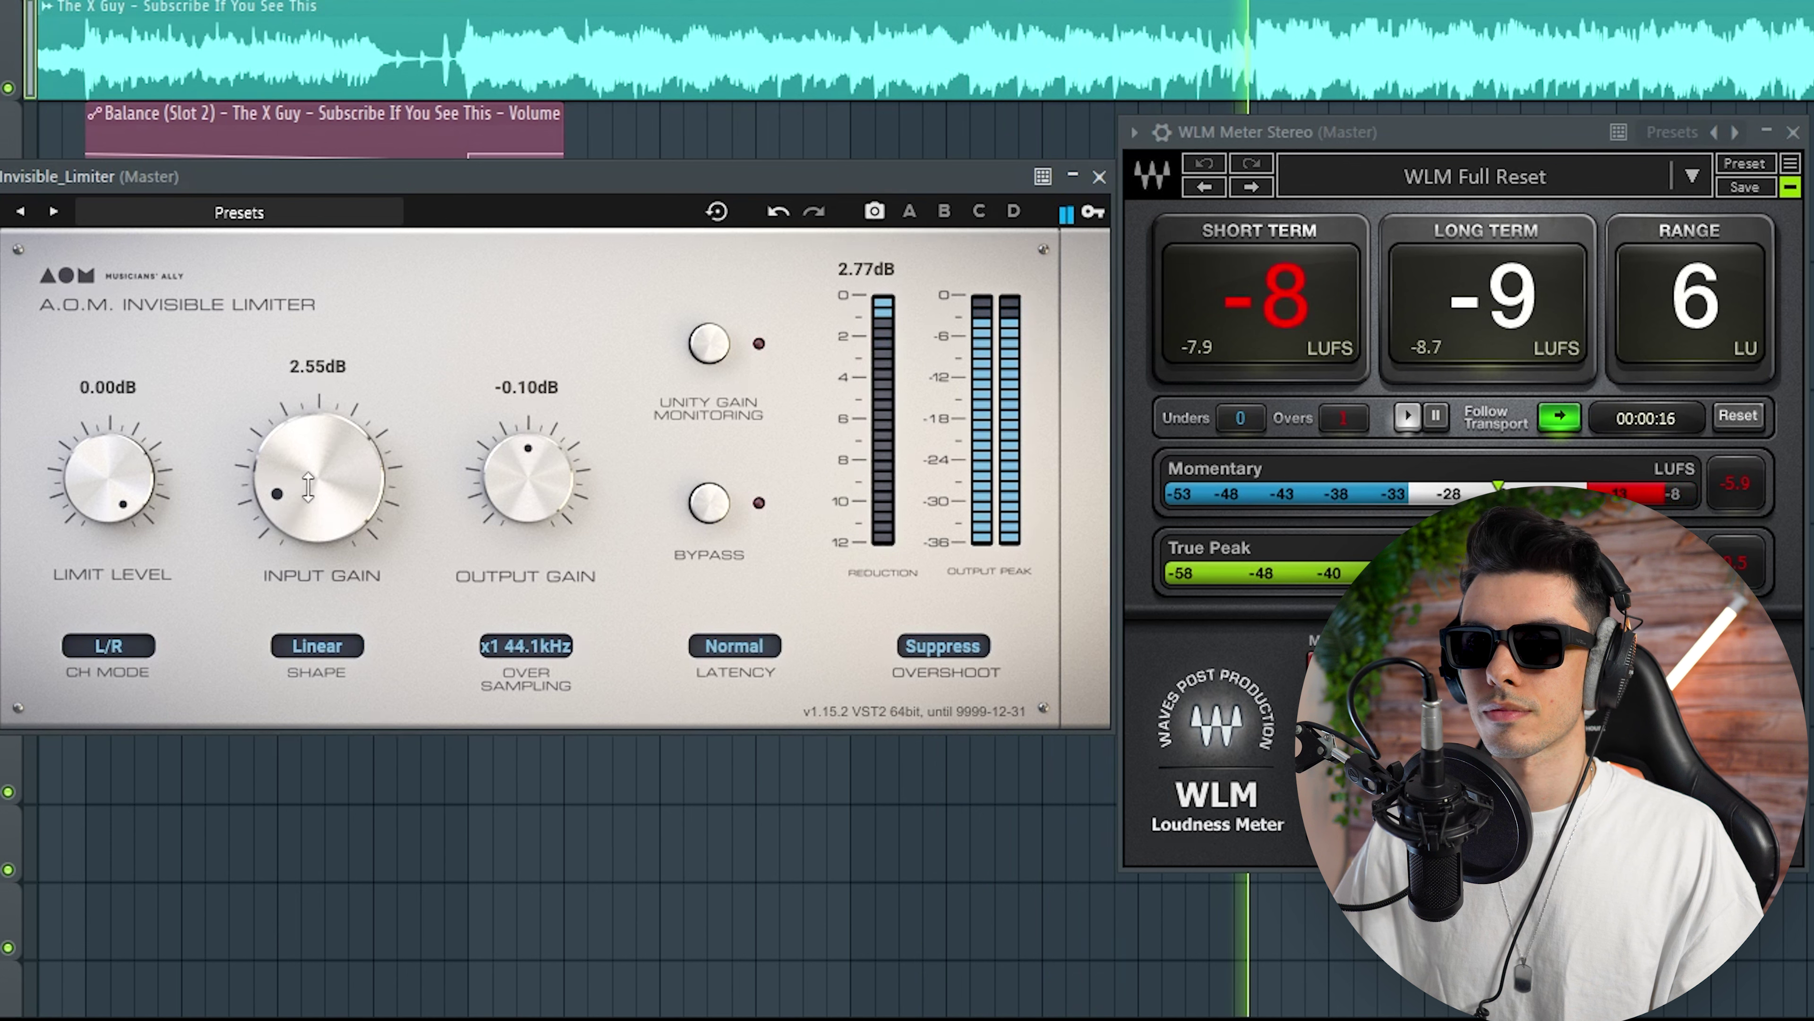
{"action": "key", "text": "space"}
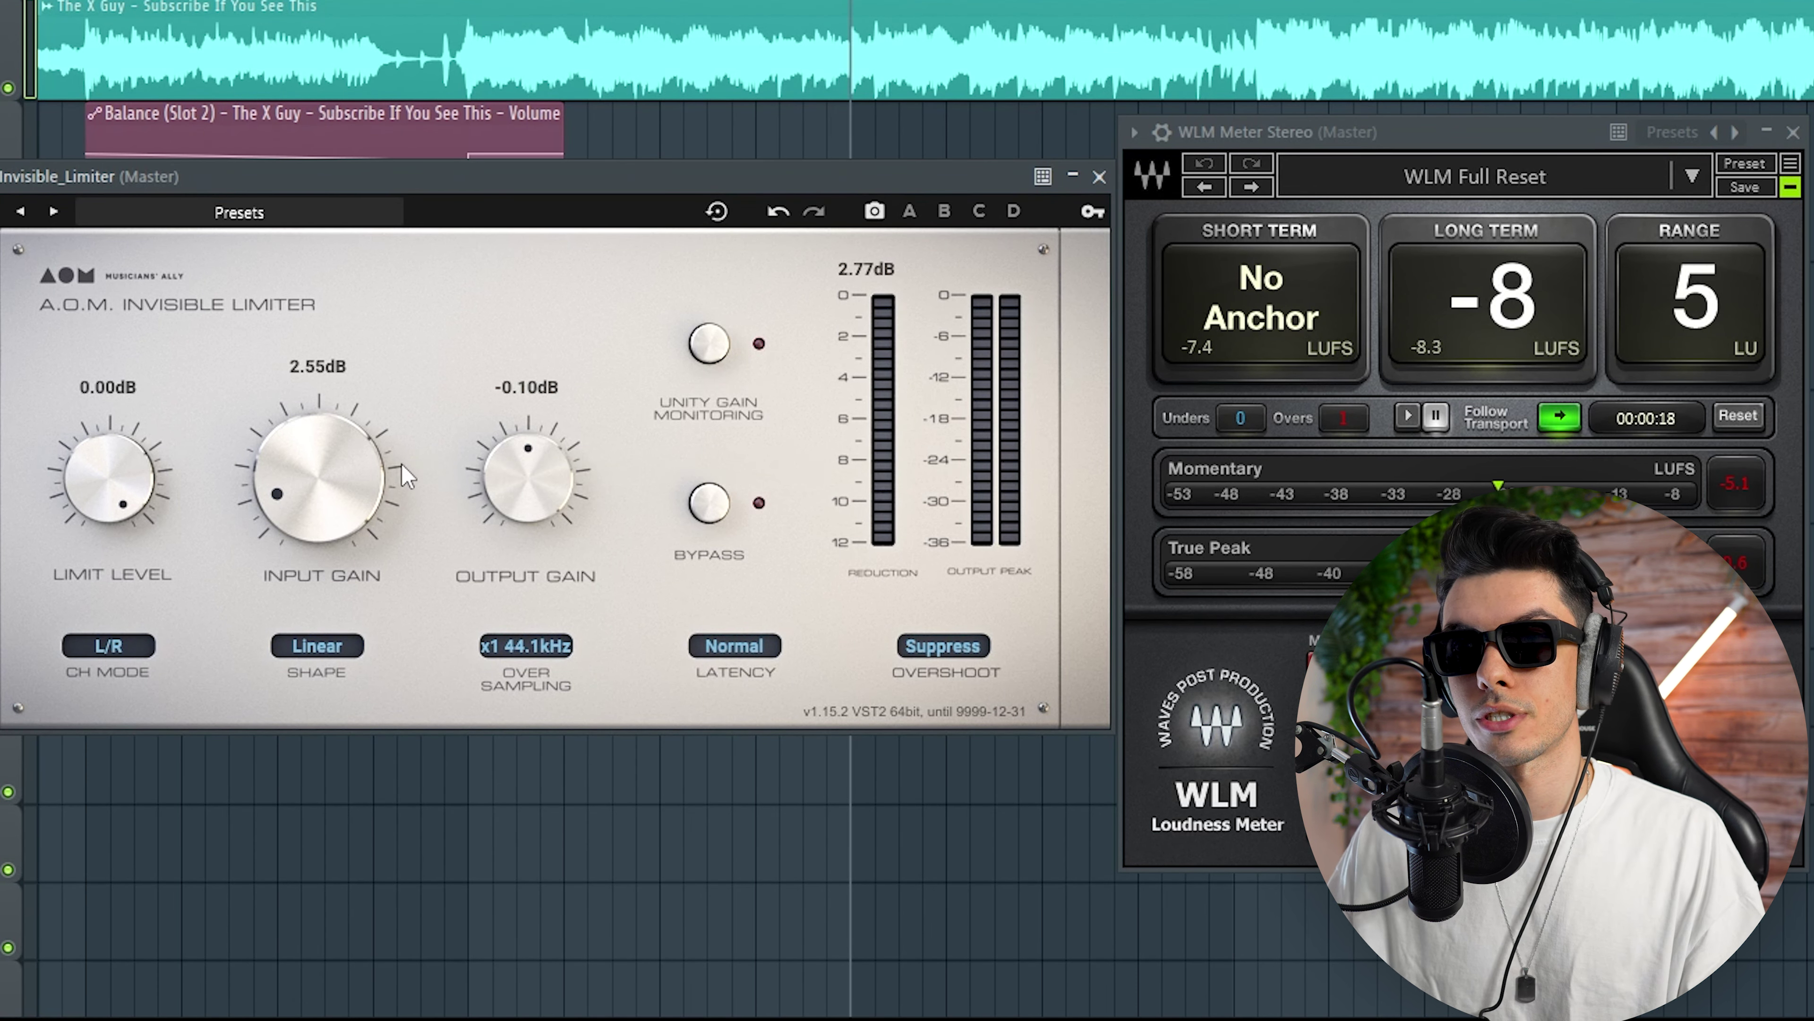
Fine-tune the Invisible Limiter's input gain to about 2.65 dB while monitoring the song's loudness
{"action": "key", "text": "space"}
{"action": "mouse_move", "coordinate": [347, 520]}
{"action": "left_mouse_down"}
{"action": "mouse_move", "coordinate": [348, 386]}
{"action": "mouse_move", "coordinate": [347, 515]}
{"action": "left_mouse_up"}
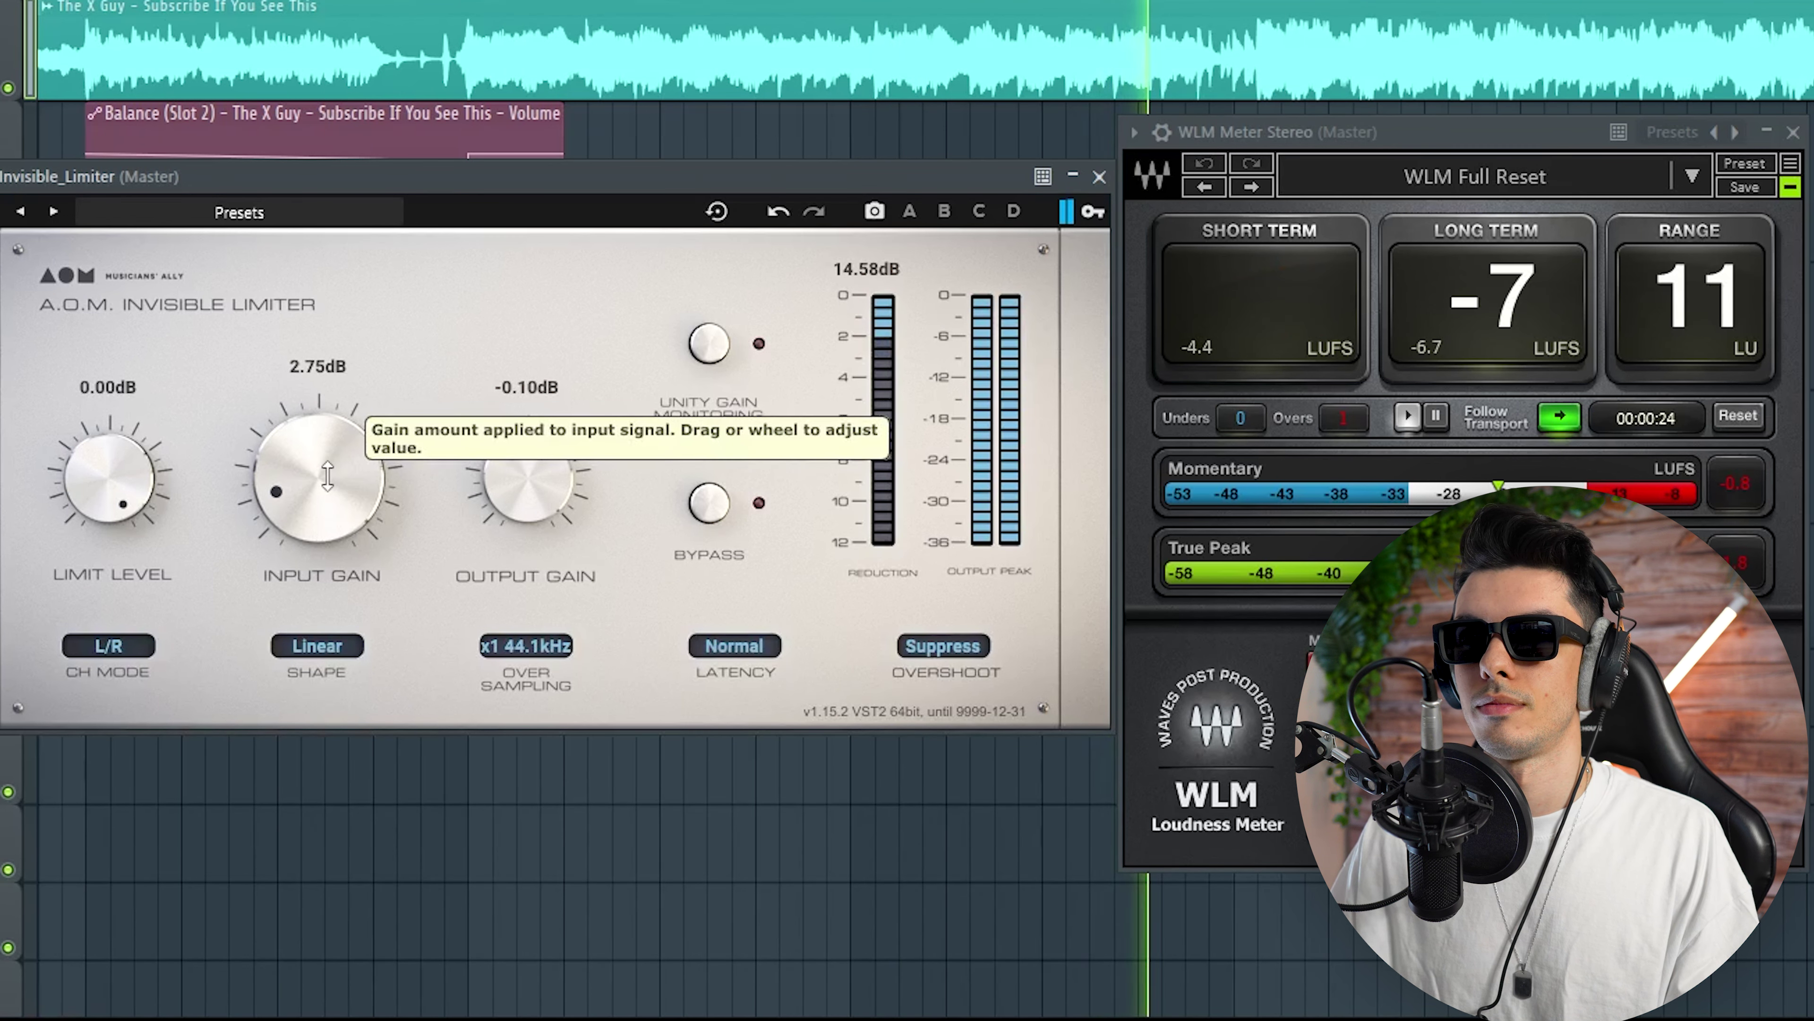
{"action": "scroll", "coordinate": [324, 491], "scroll_direction": "down", "scroll_amount": 1}
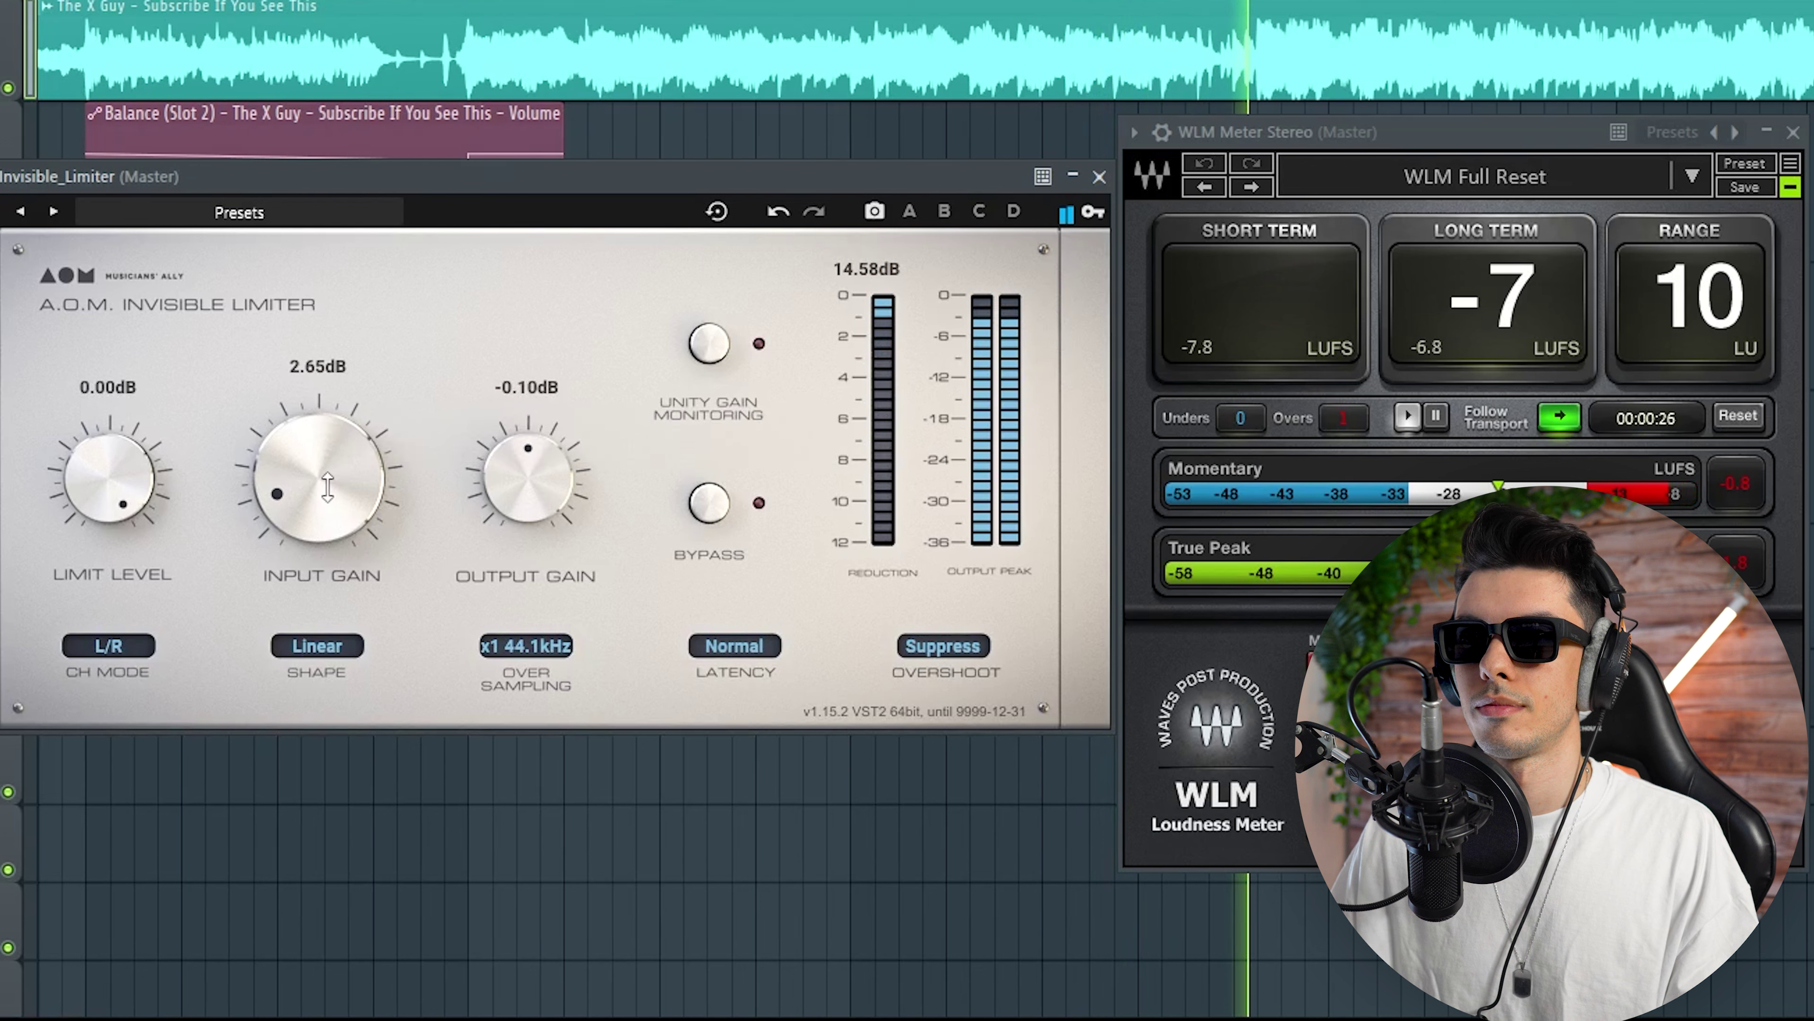
{"action": "left_click_drag", "start_coordinate": [317, 487], "coordinate": [317, 484]}
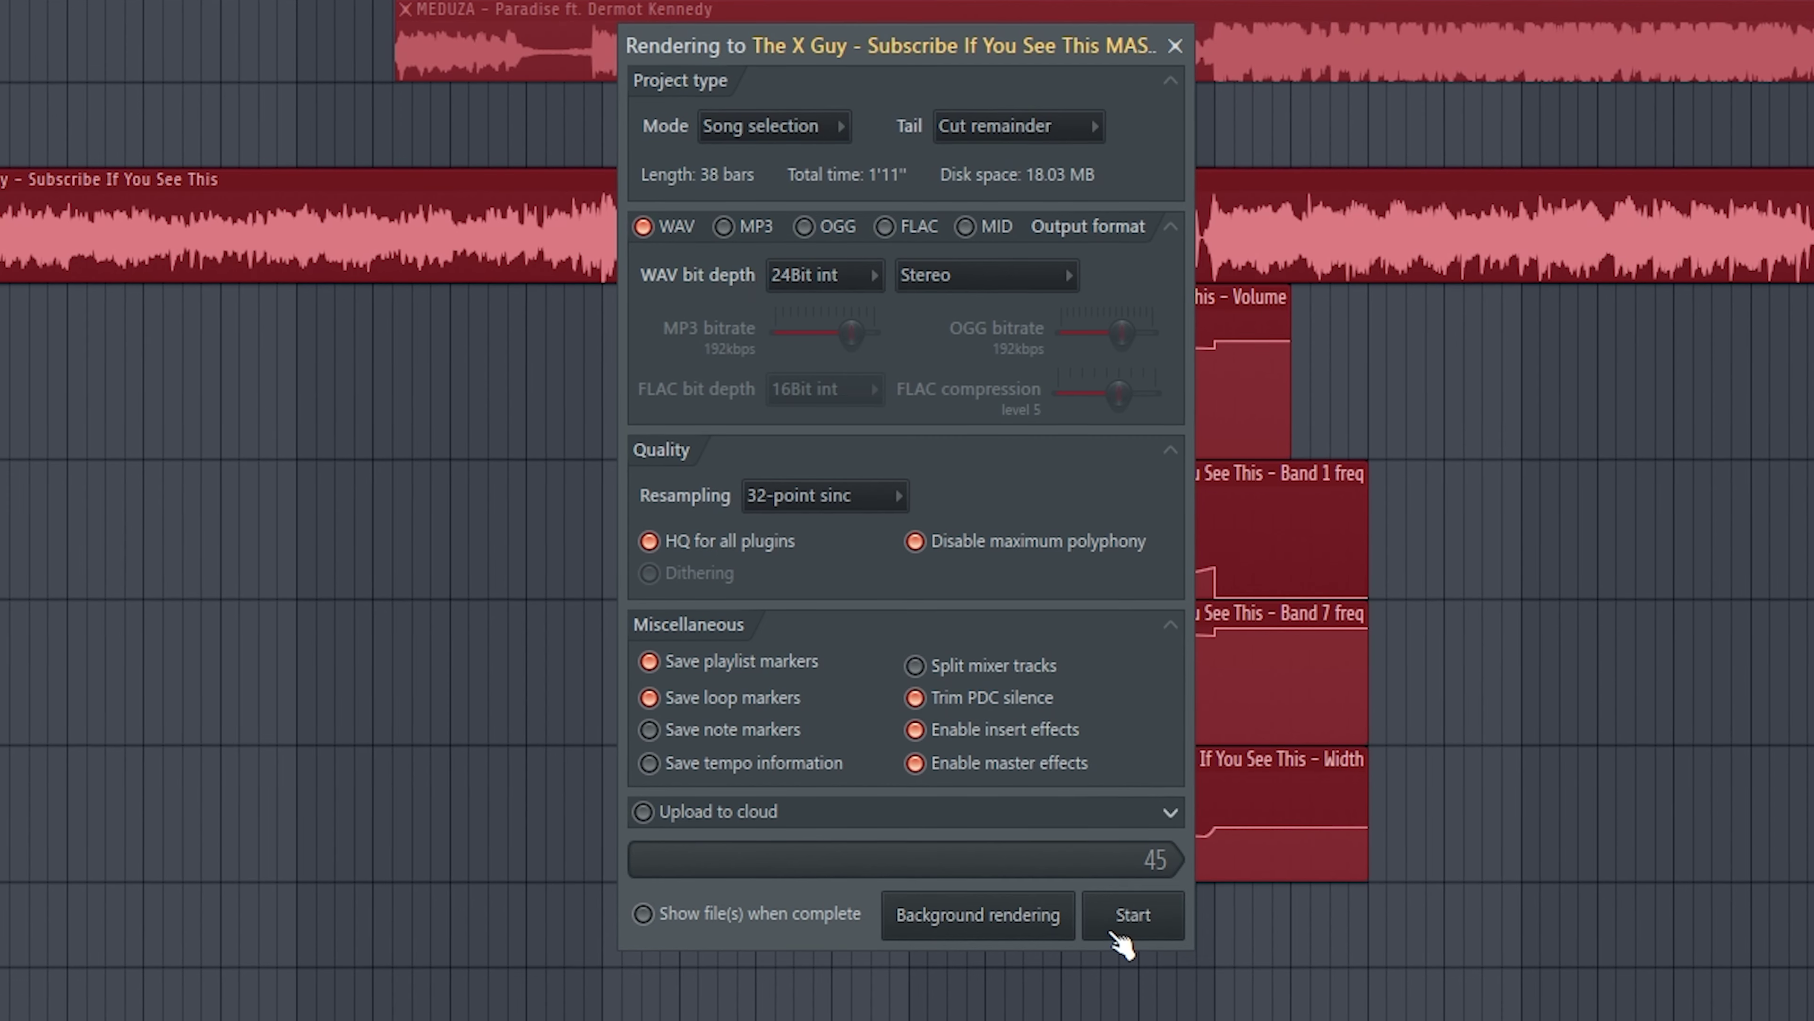
Render the selected part of the song as a 24-bit stereo WAV master
{"action": "left_click", "coordinate": [1114, 929]}
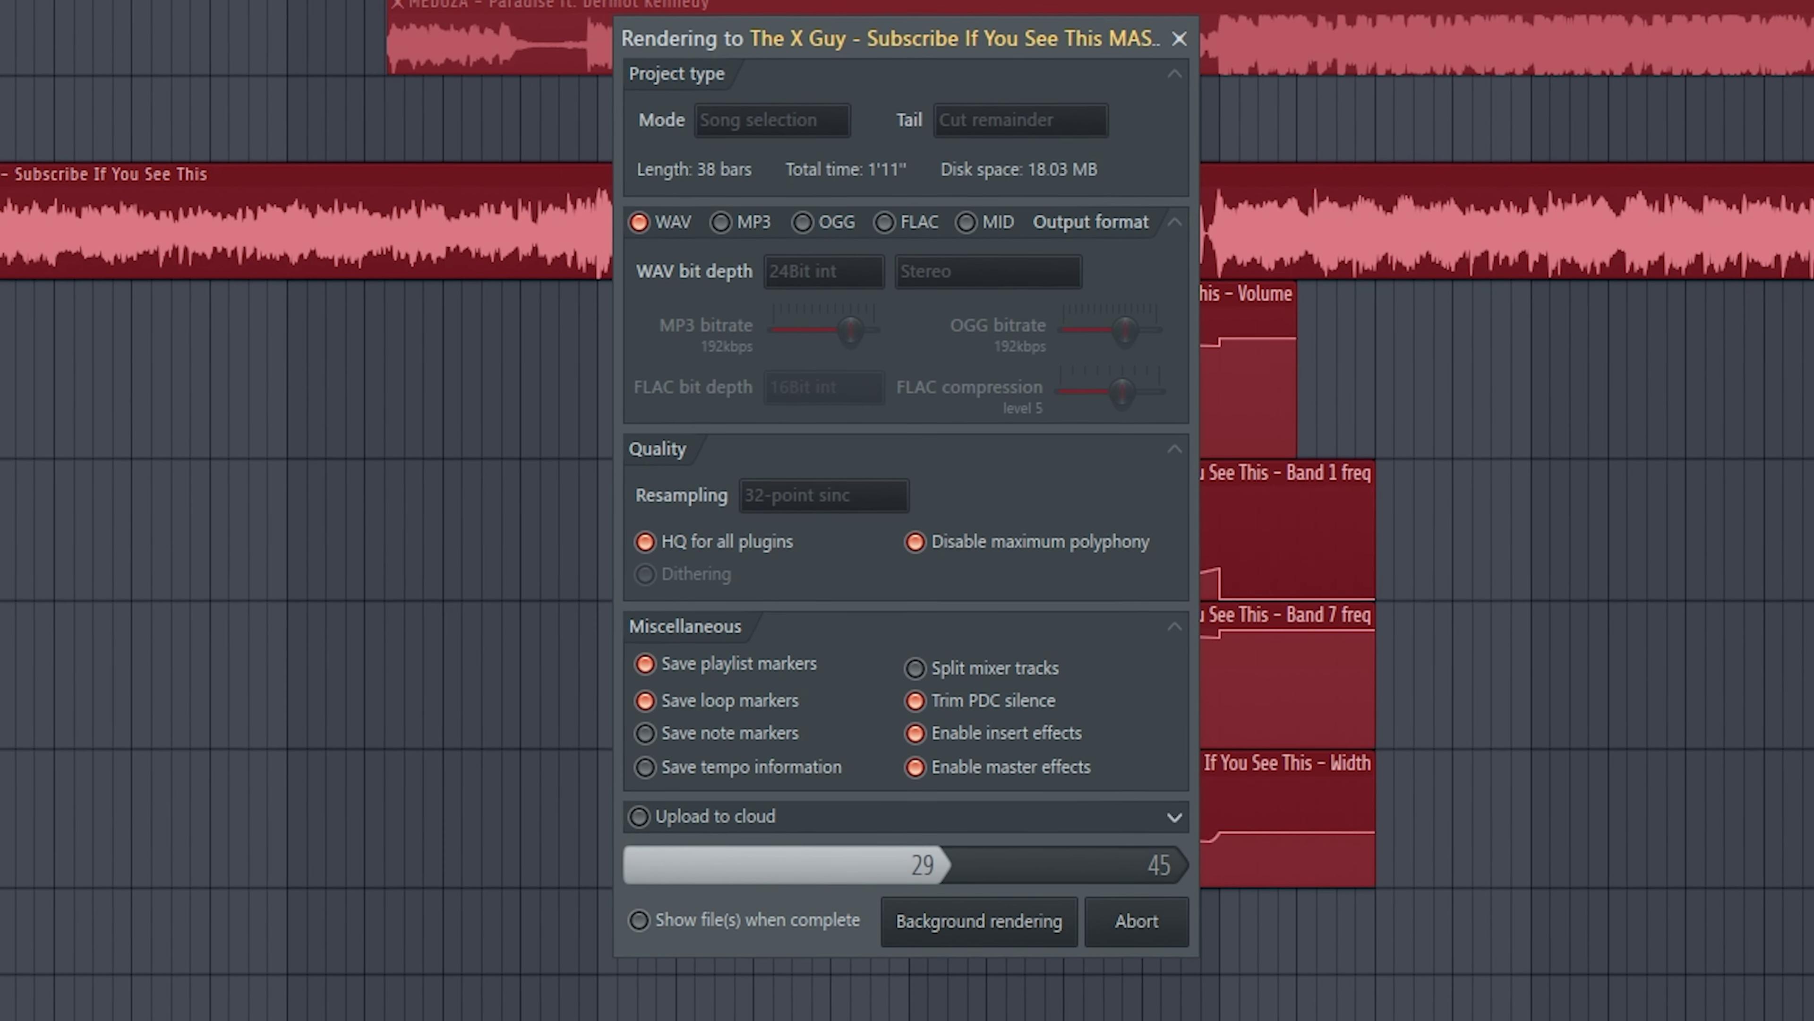